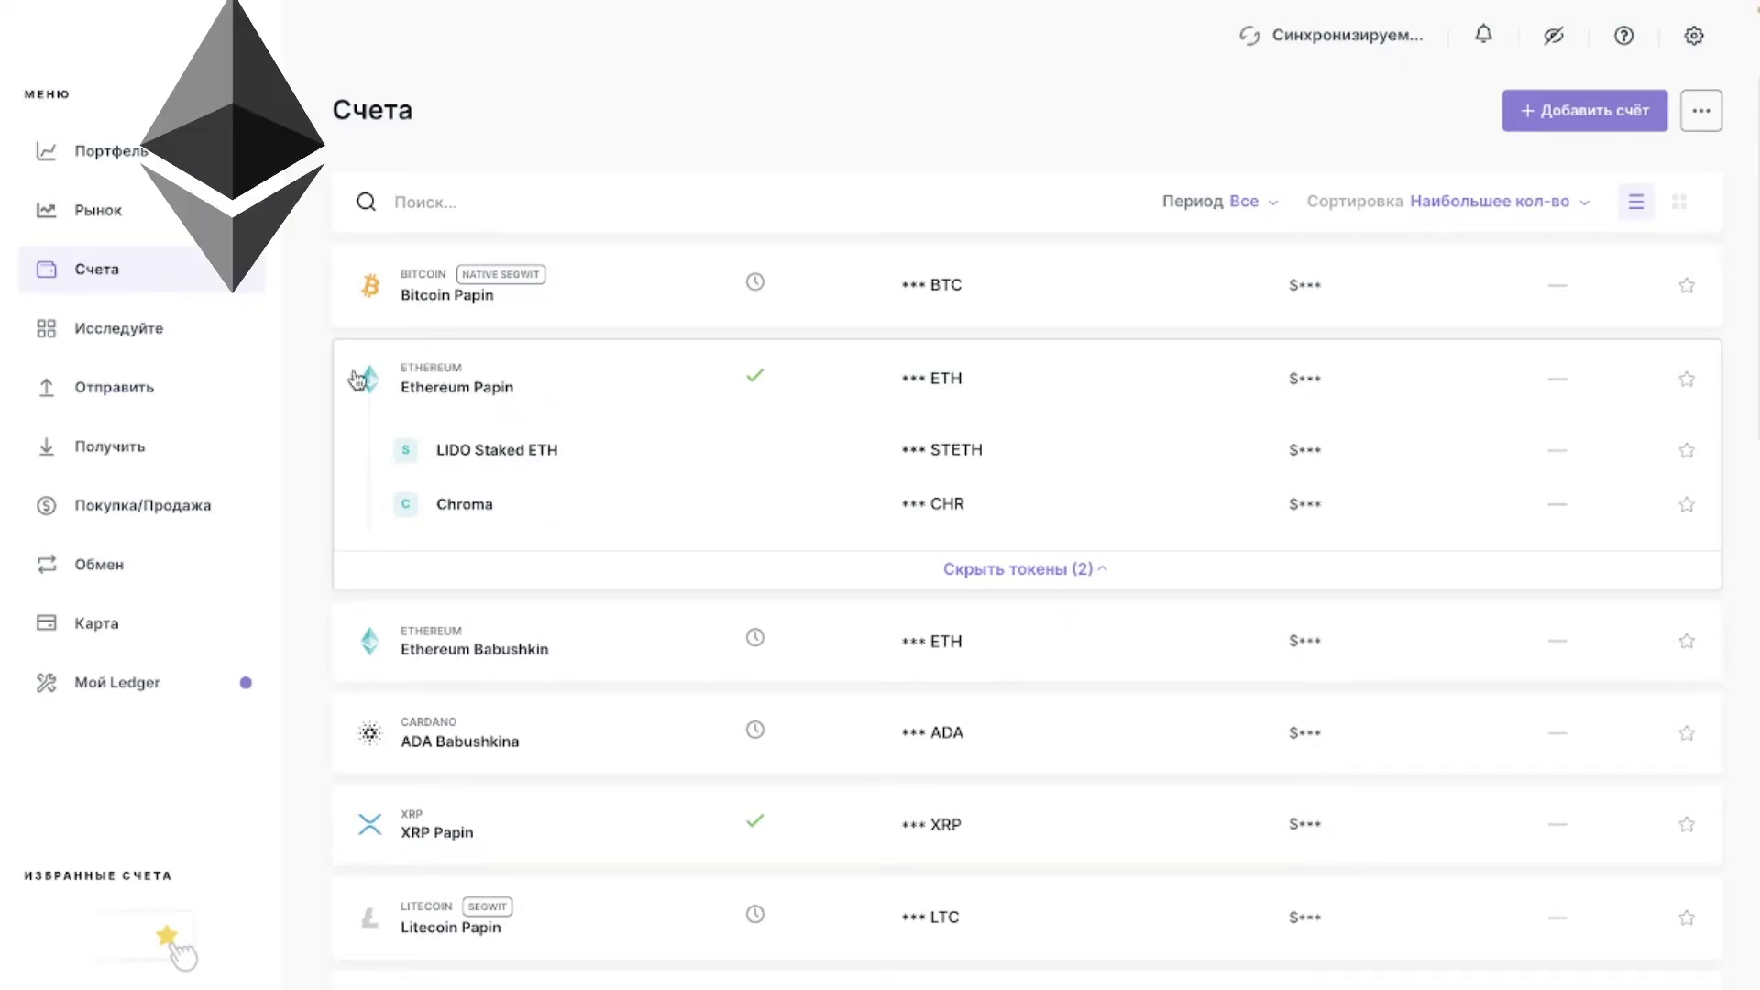
Open ParaSwap from the app catalog, accept the third-party notice, and reveal the hidden balances
{"action": "left_click", "coordinate": [183, 341]}
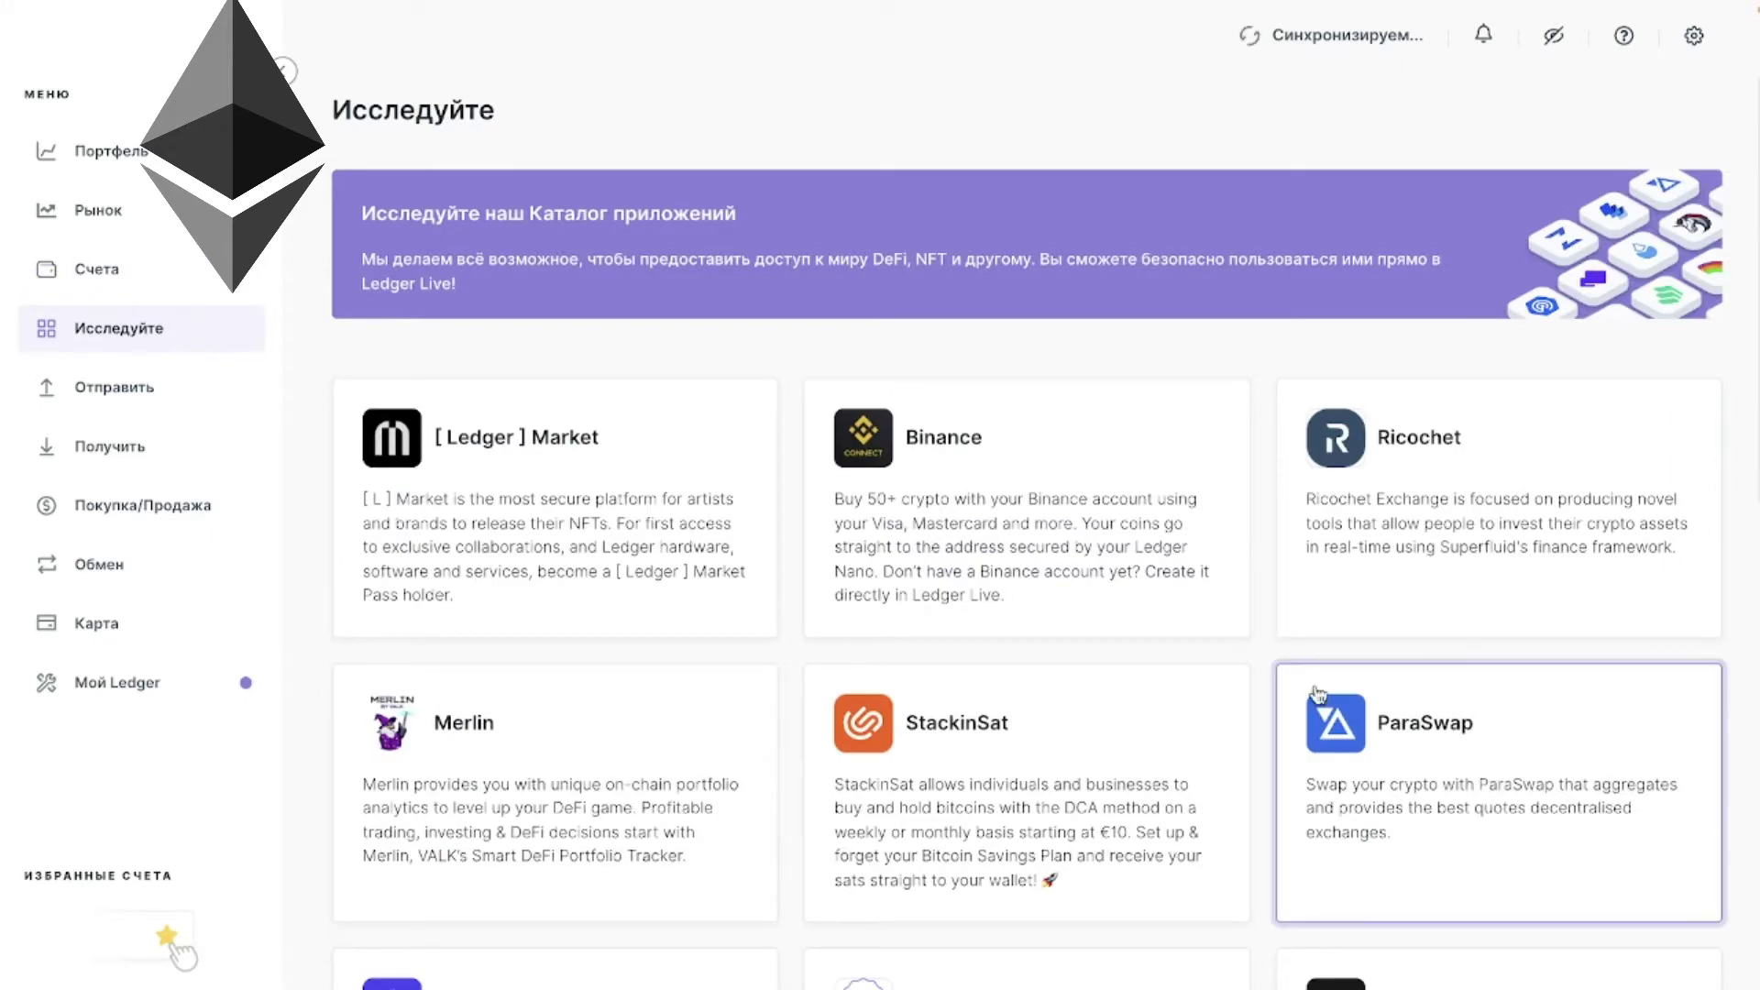
{"action": "left_click", "coordinate": [1425, 763]}
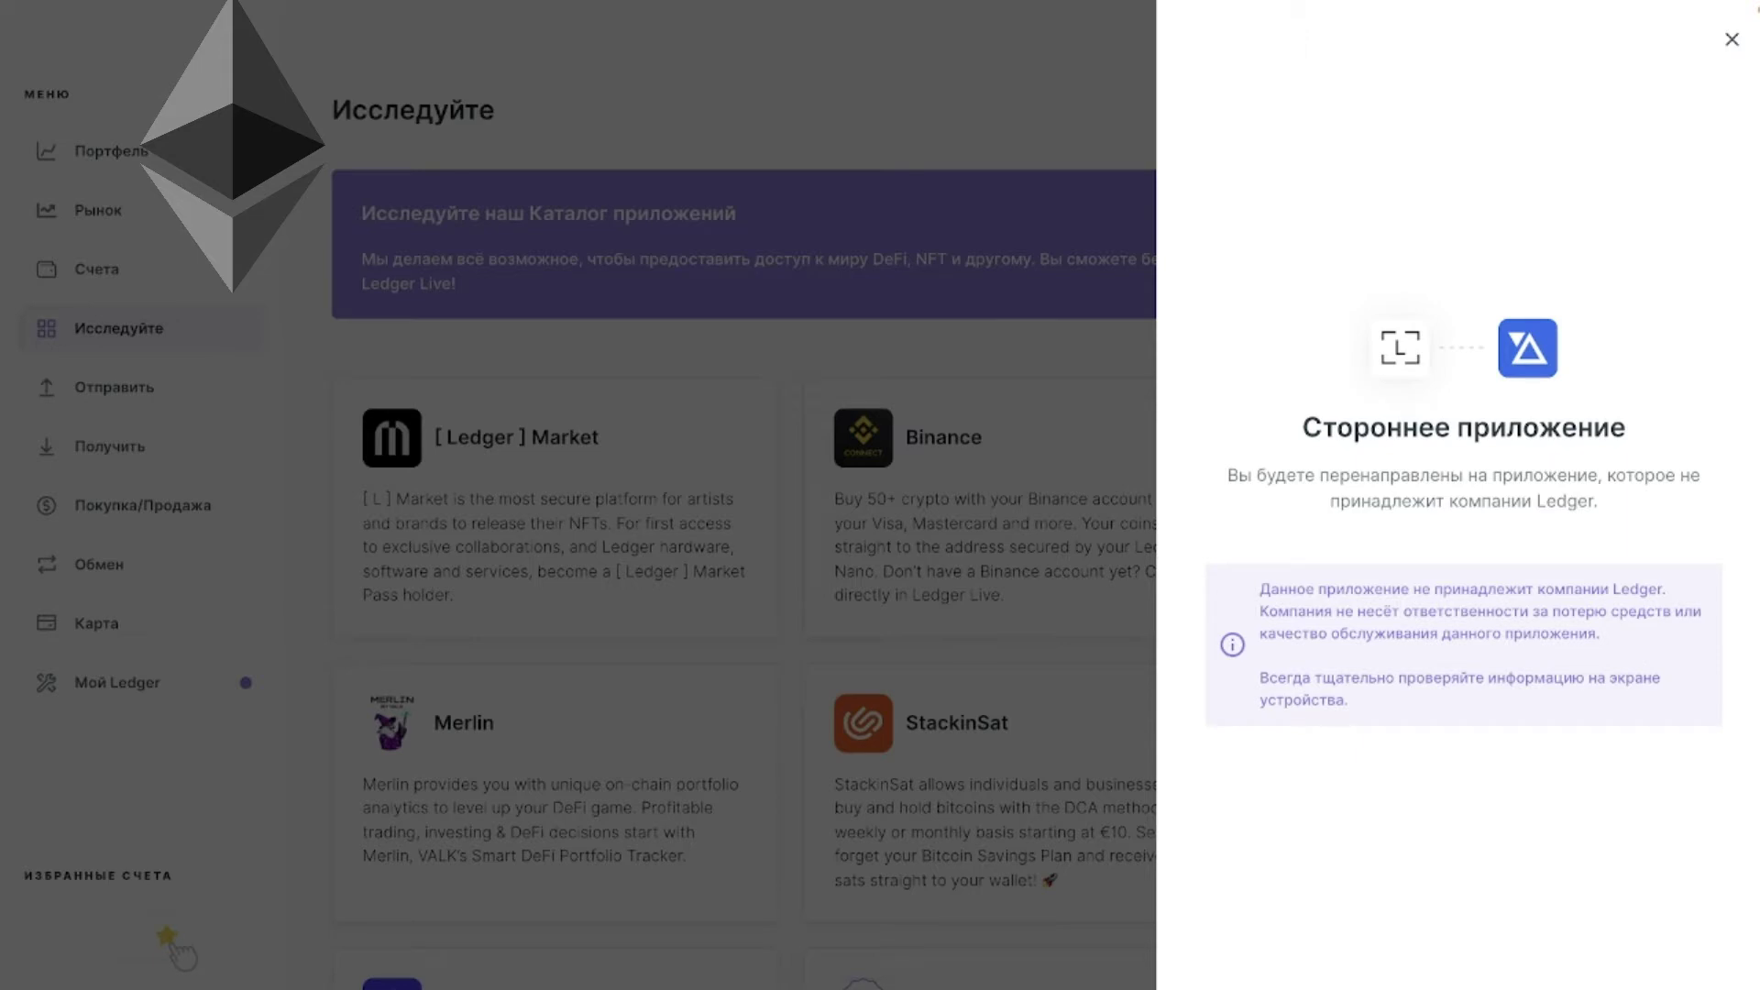
{"action": "key", "text": "Return"}
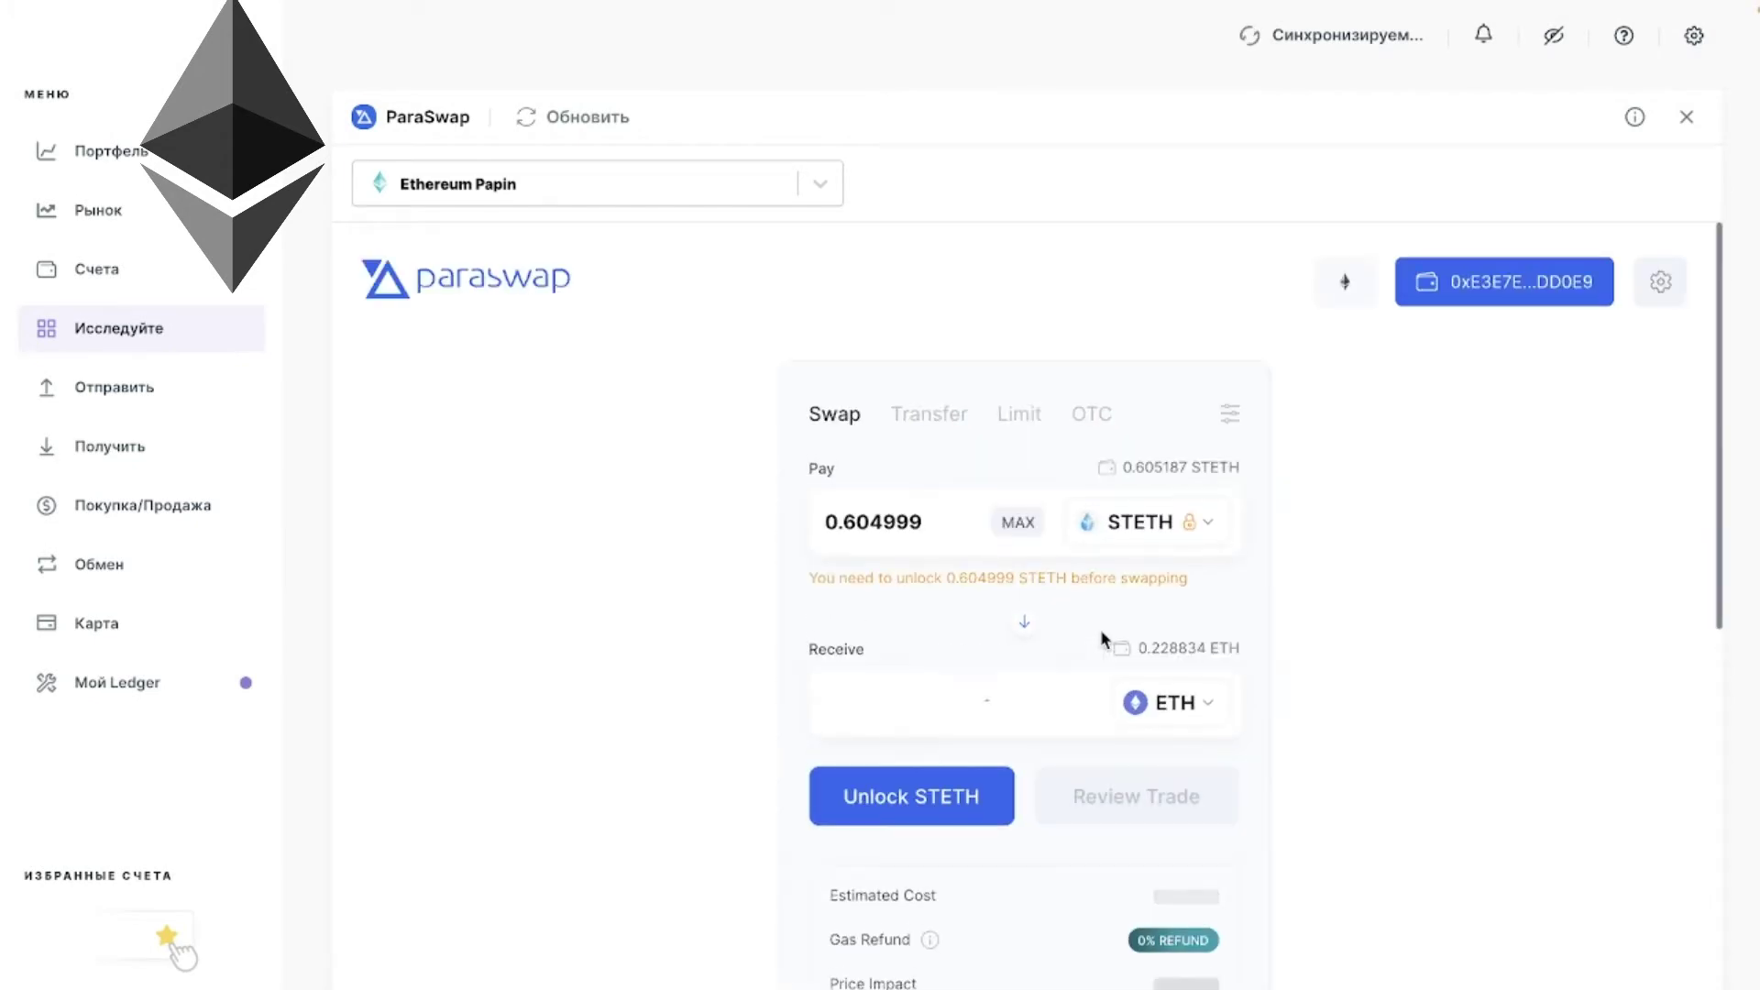
{"action": "left_click", "coordinate": [1553, 35]}
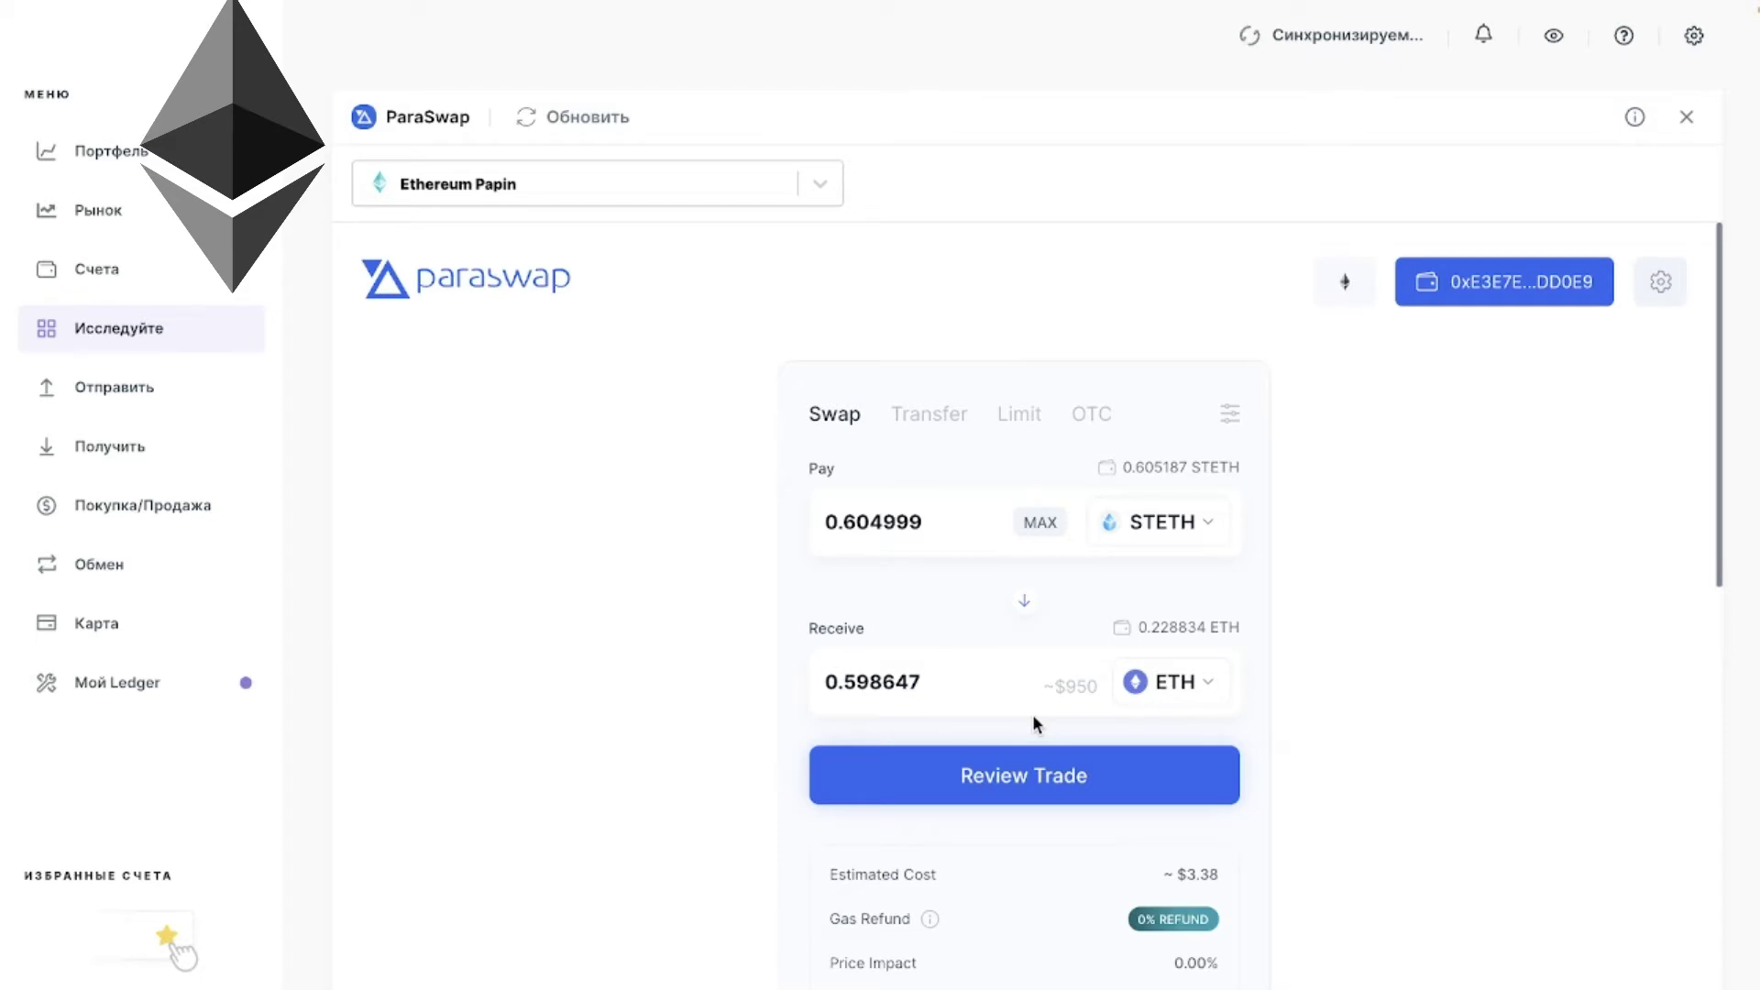
Search the token list for "steth" and choose stETH as the token to pay with
{"action": "left_click", "coordinate": [1164, 525]}
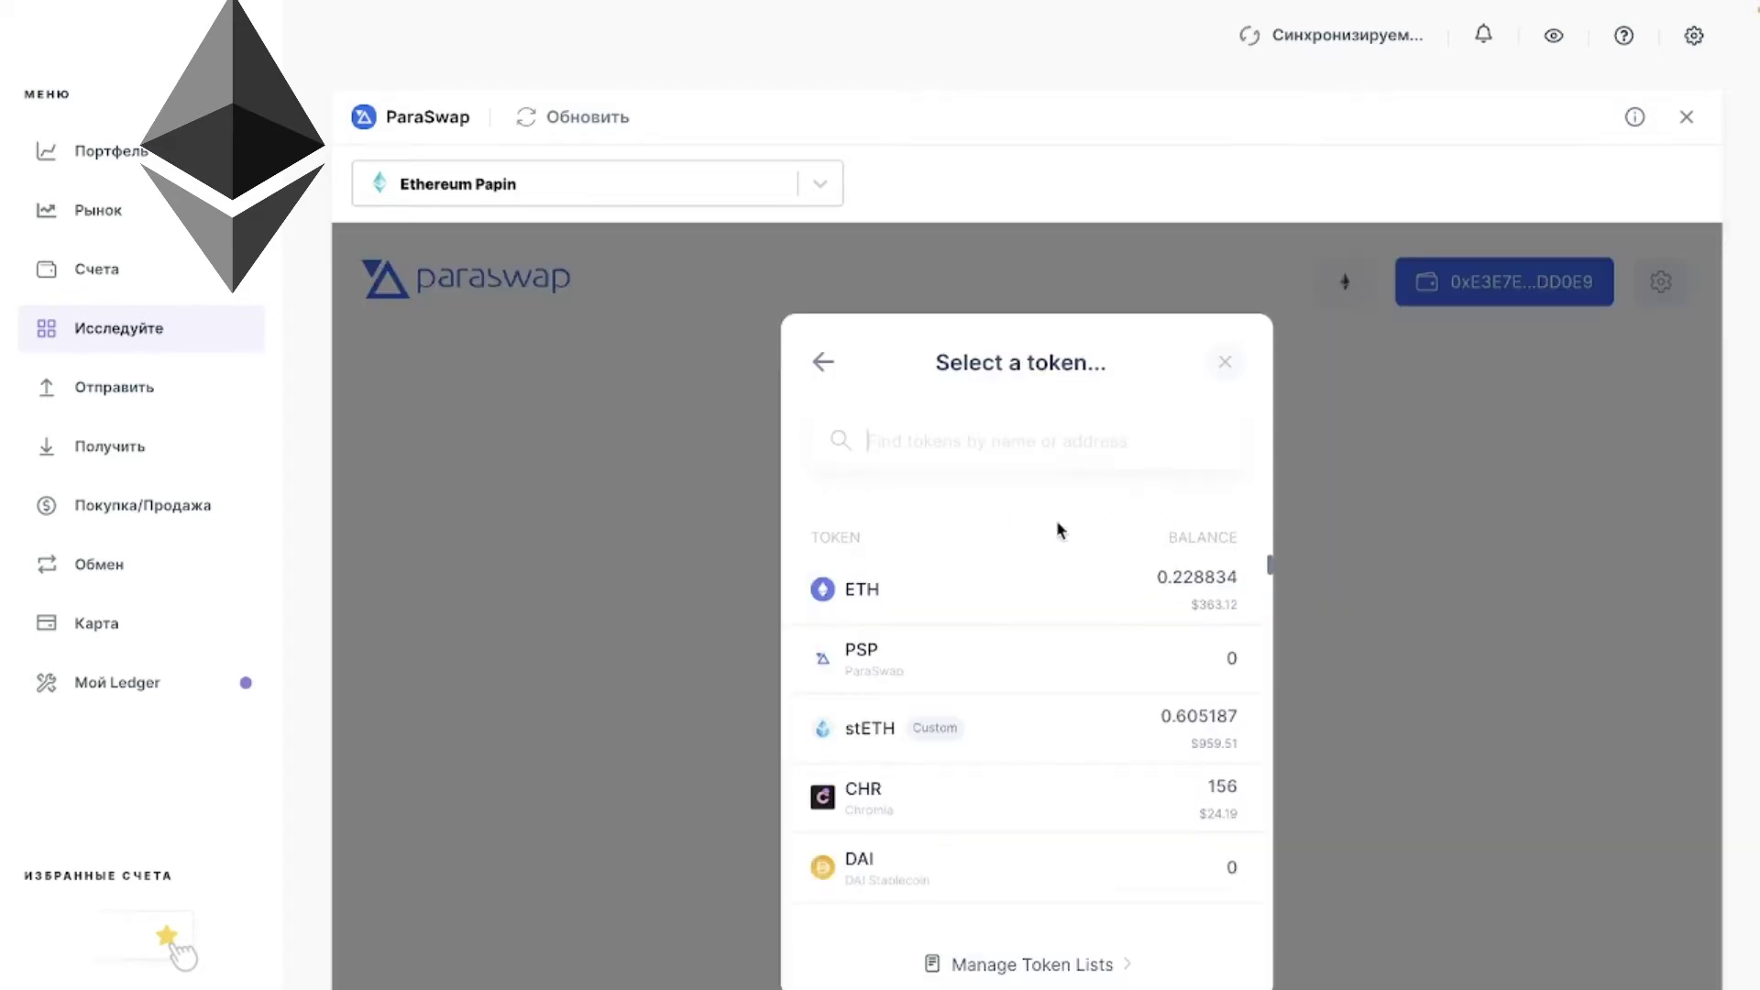
{"action": "type", "text": "ые"}
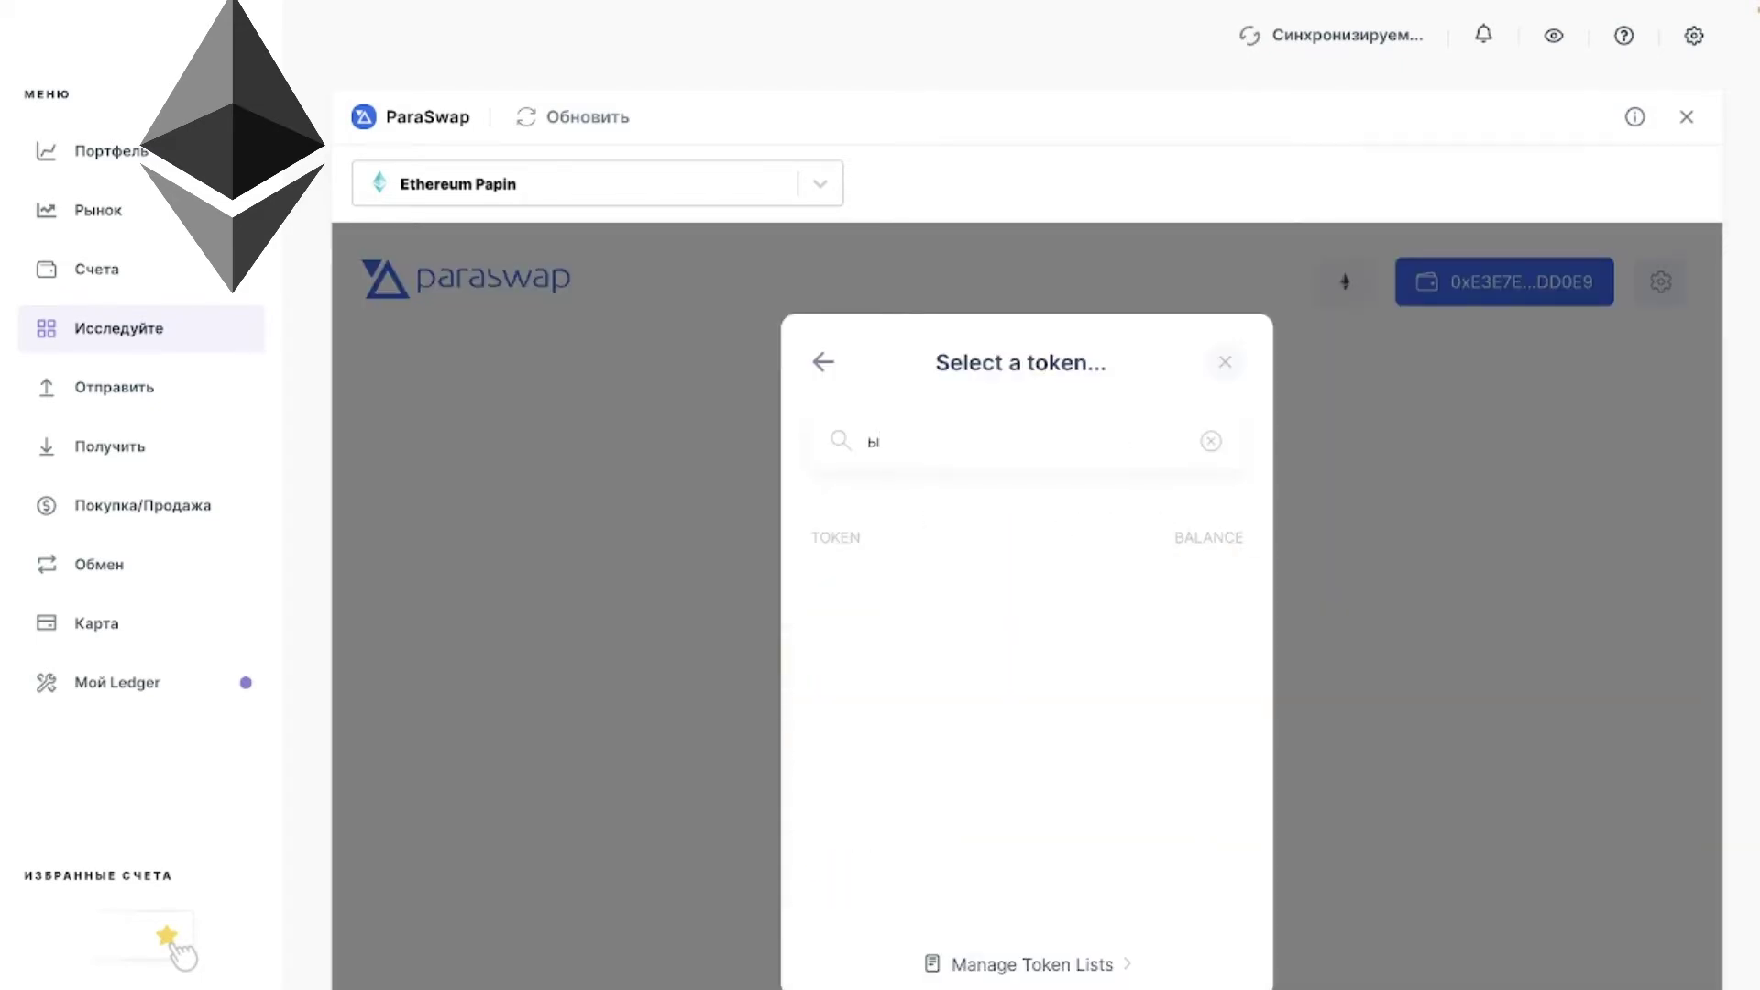
{"action": "key", "text": "BackSpace"}
{"action": "key", "text": "BackSpace"}
{"action": "key", "text": "ctrl+space"}
{"action": "type", "text": "steth"}
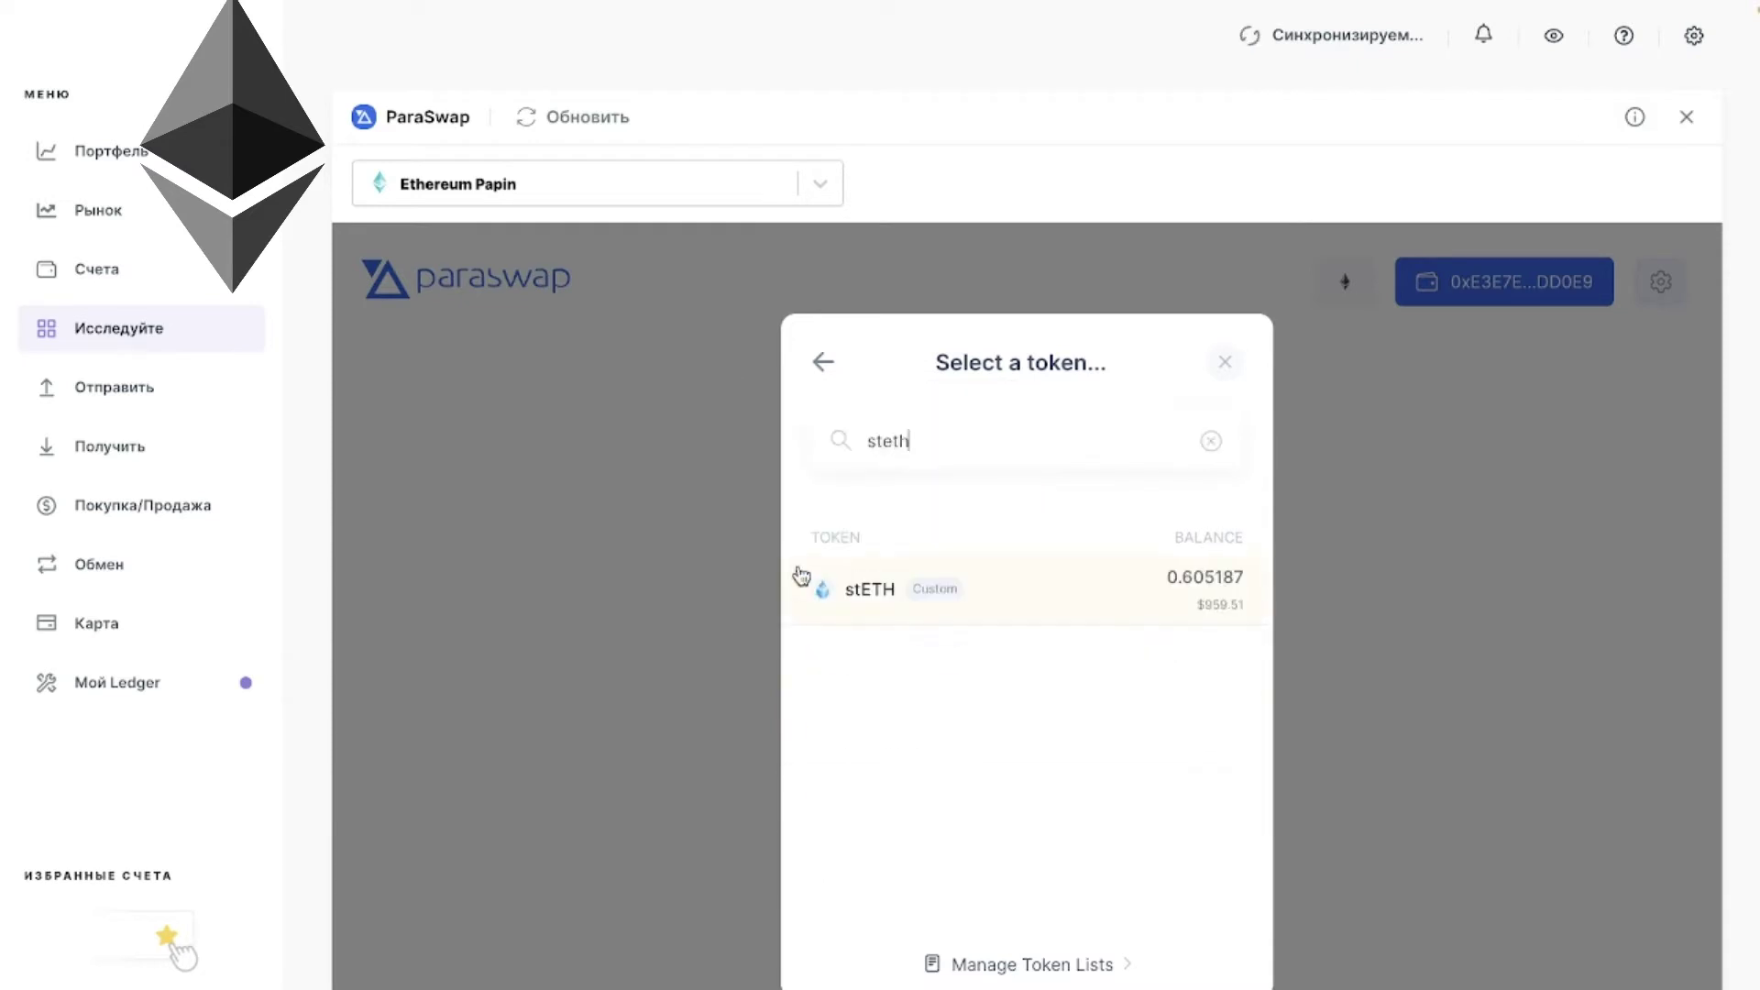
{"action": "left_click", "coordinate": [862, 612]}
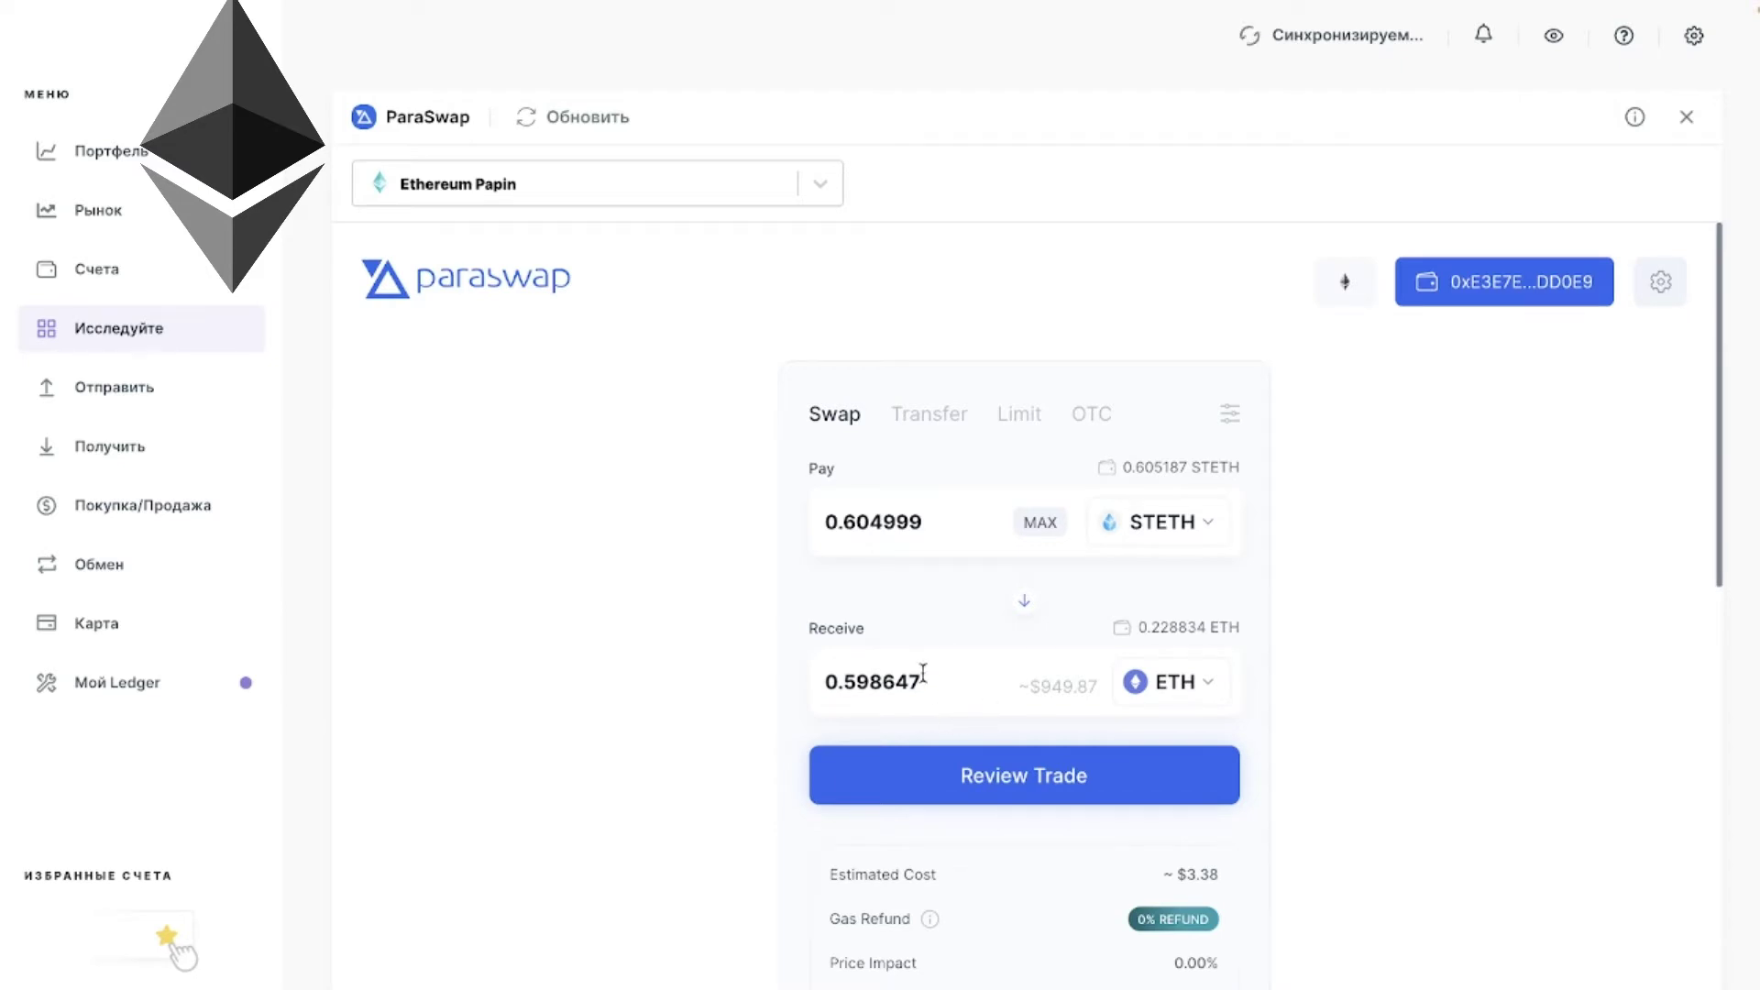
Set the swap's Pay amount to the maximum available STETH
{"action": "scroll", "coordinate": [922, 676], "scroll_direction": "down", "scroll_amount": 3}
{"action": "scroll", "coordinate": [923, 668], "scroll_direction": "up", "scroll_amount": 3}
{"action": "left_click", "coordinate": [1041, 521]}
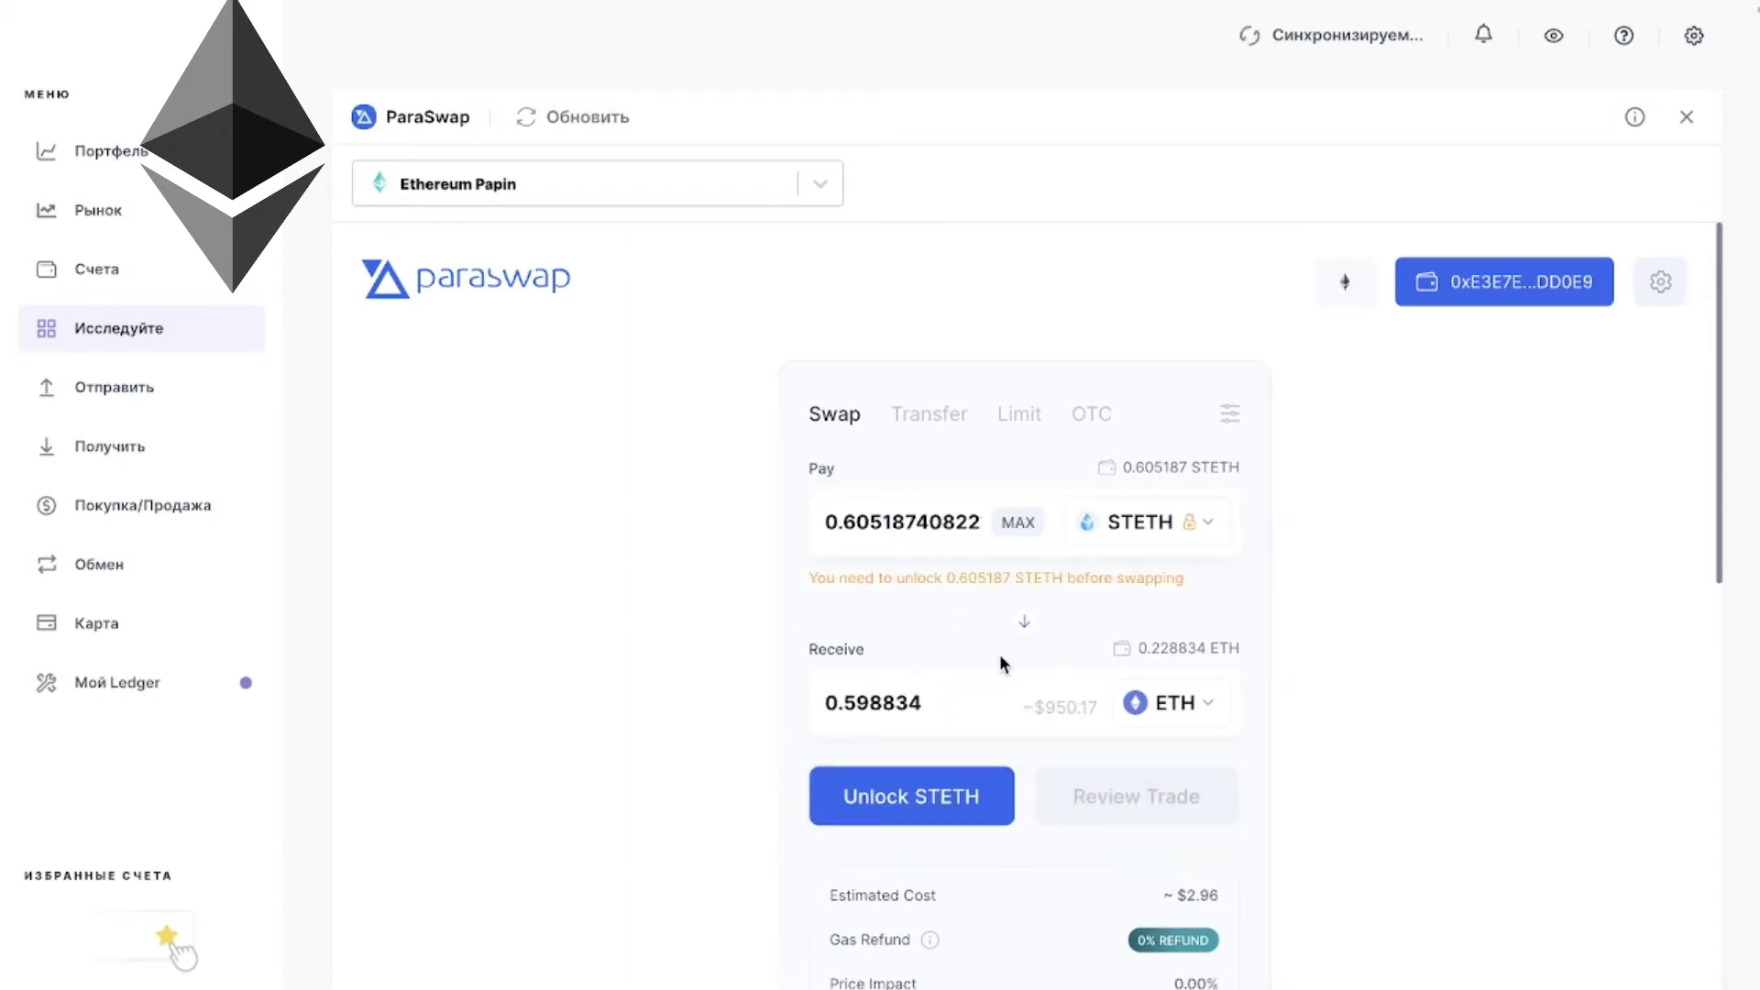
Unlock STETH for this amount only, continue to sign the approval operation, and dismiss its submission and transaction details
{"action": "left_click", "coordinate": [963, 807]}
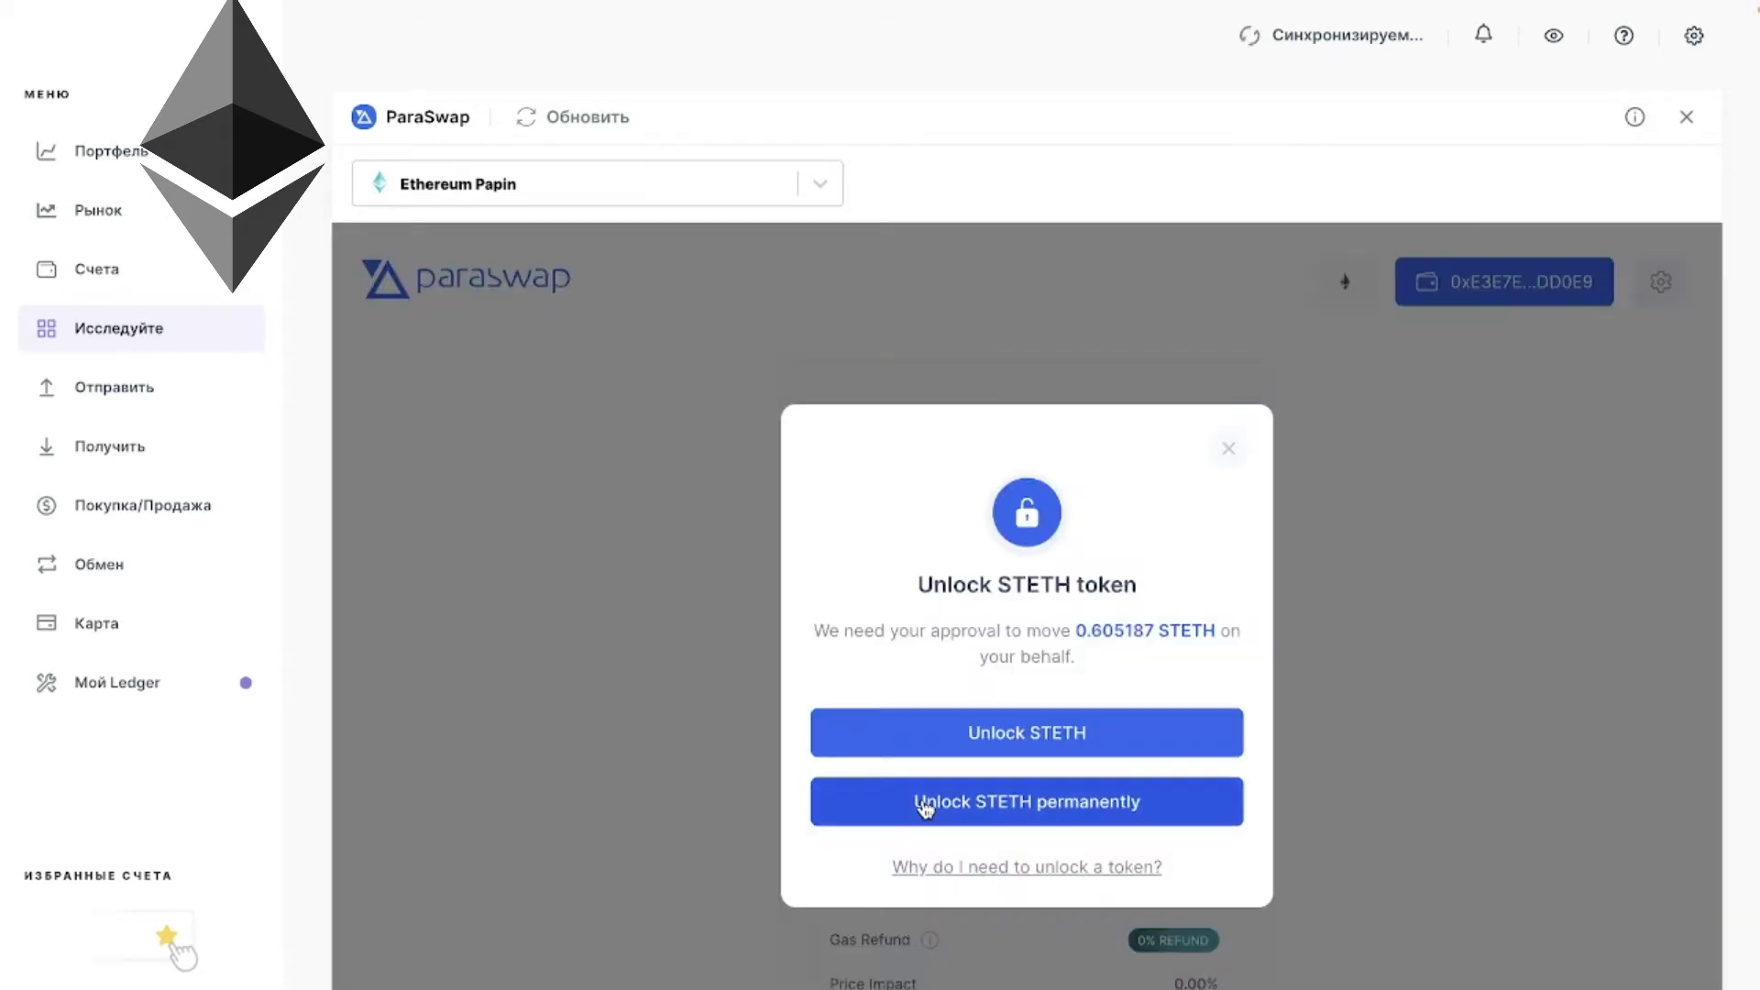
{"action": "left_click", "coordinate": [997, 736]}
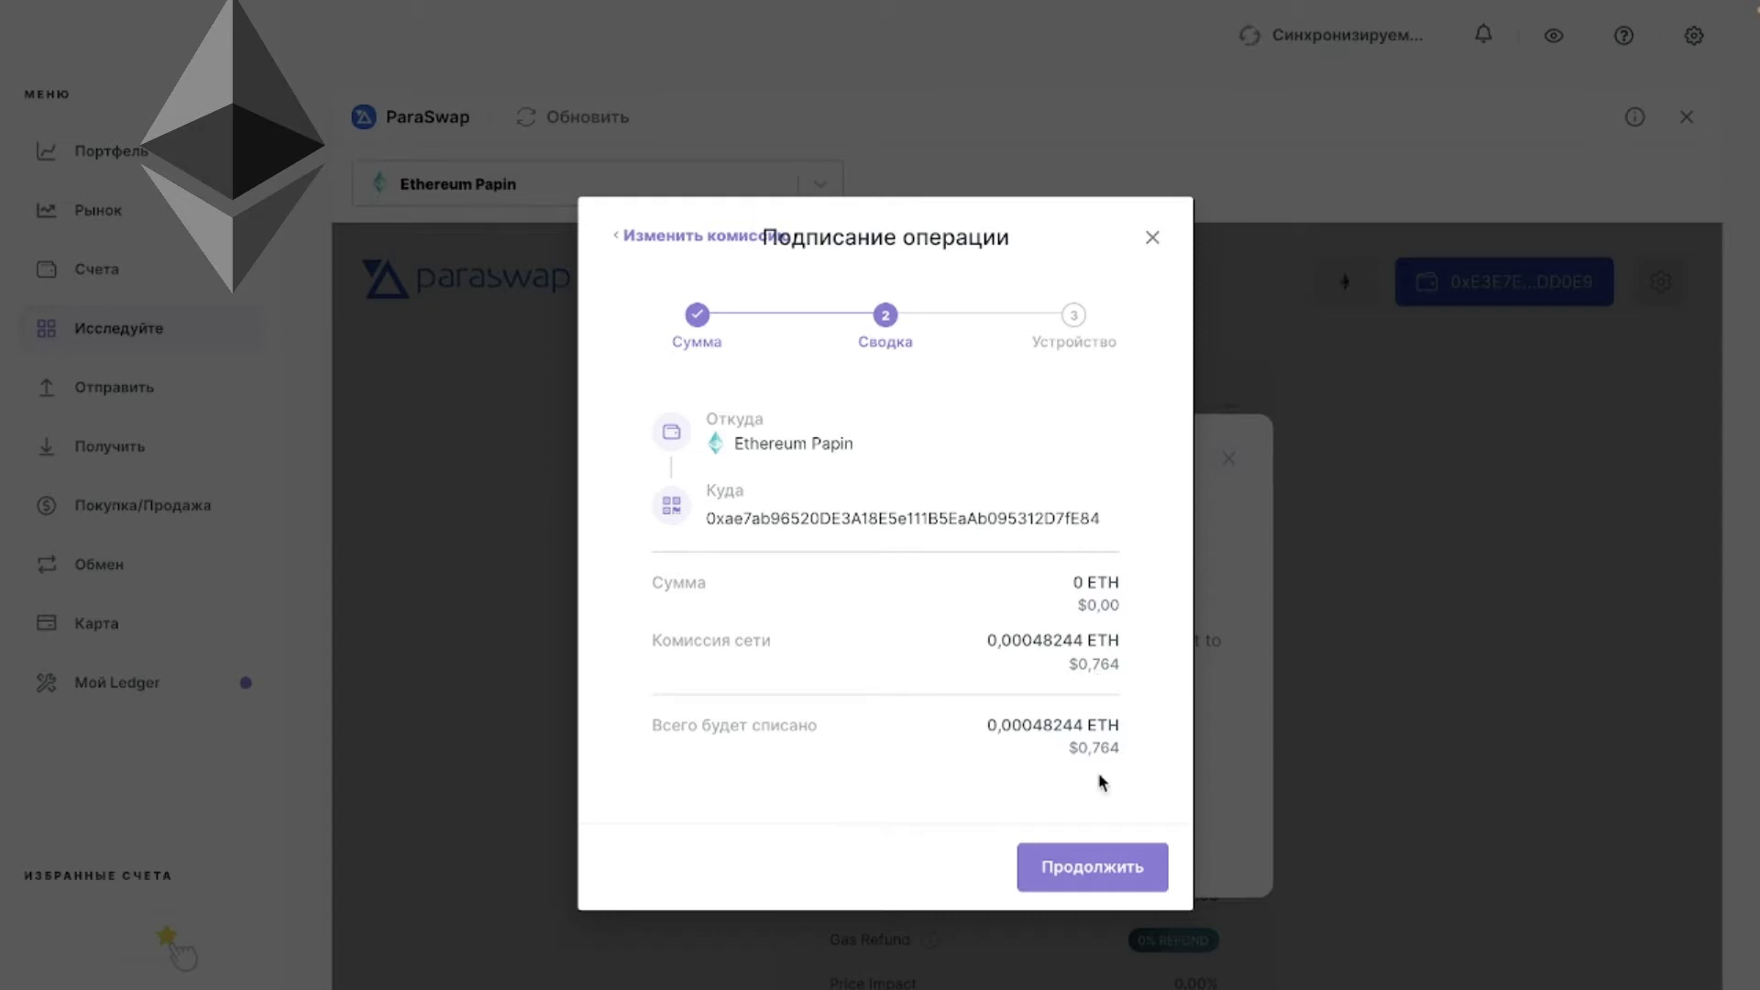
{"action": "left_click", "coordinate": [1090, 867]}
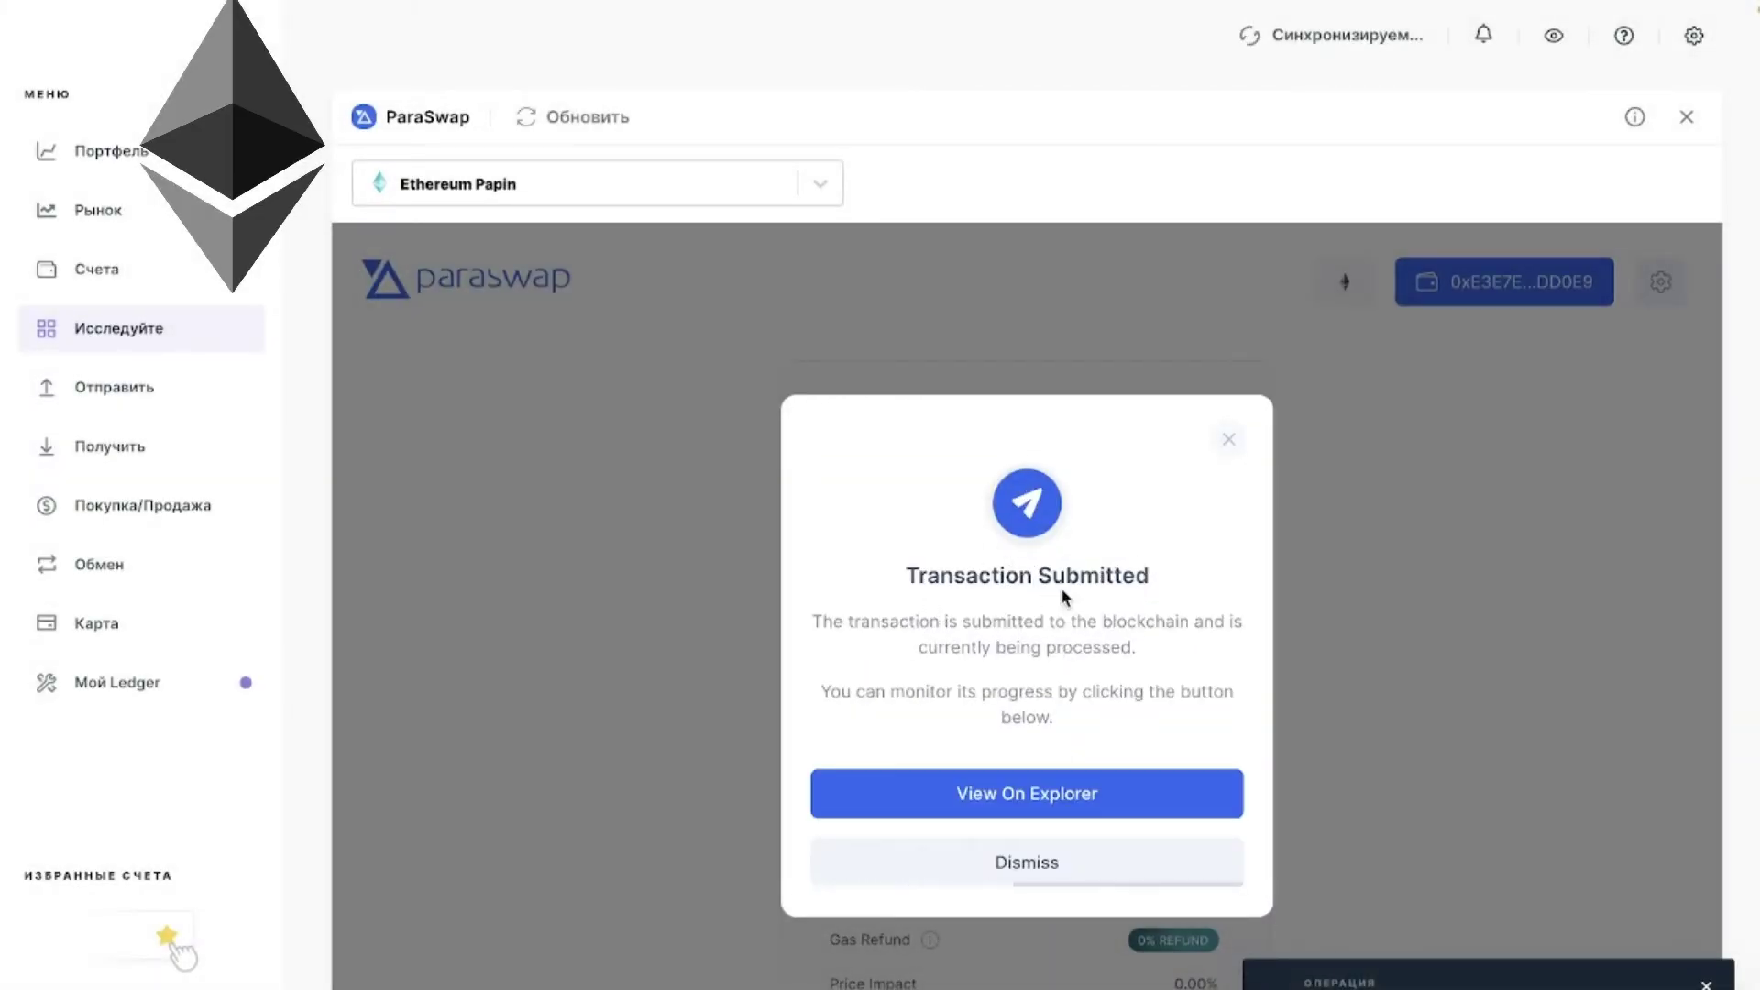
{"action": "left_click", "coordinate": [1229, 450]}
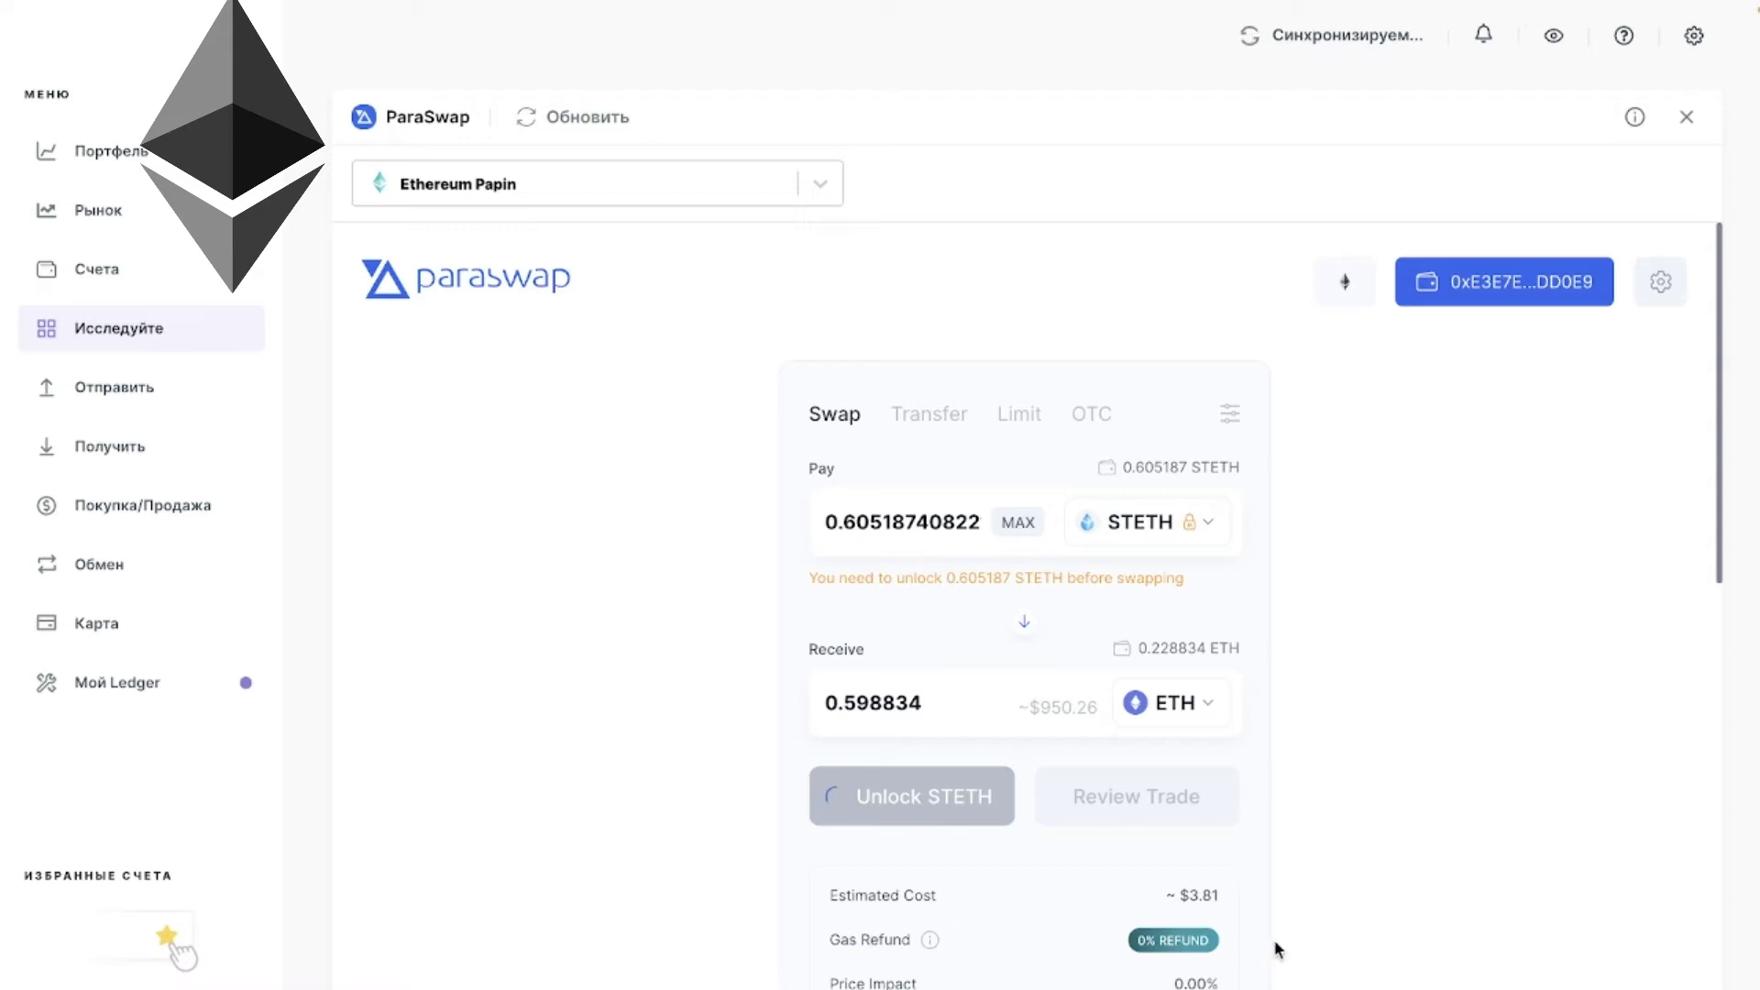
{"action": "scroll", "coordinate": [1192, 958], "scroll_direction": "down", "scroll_amount": 1}
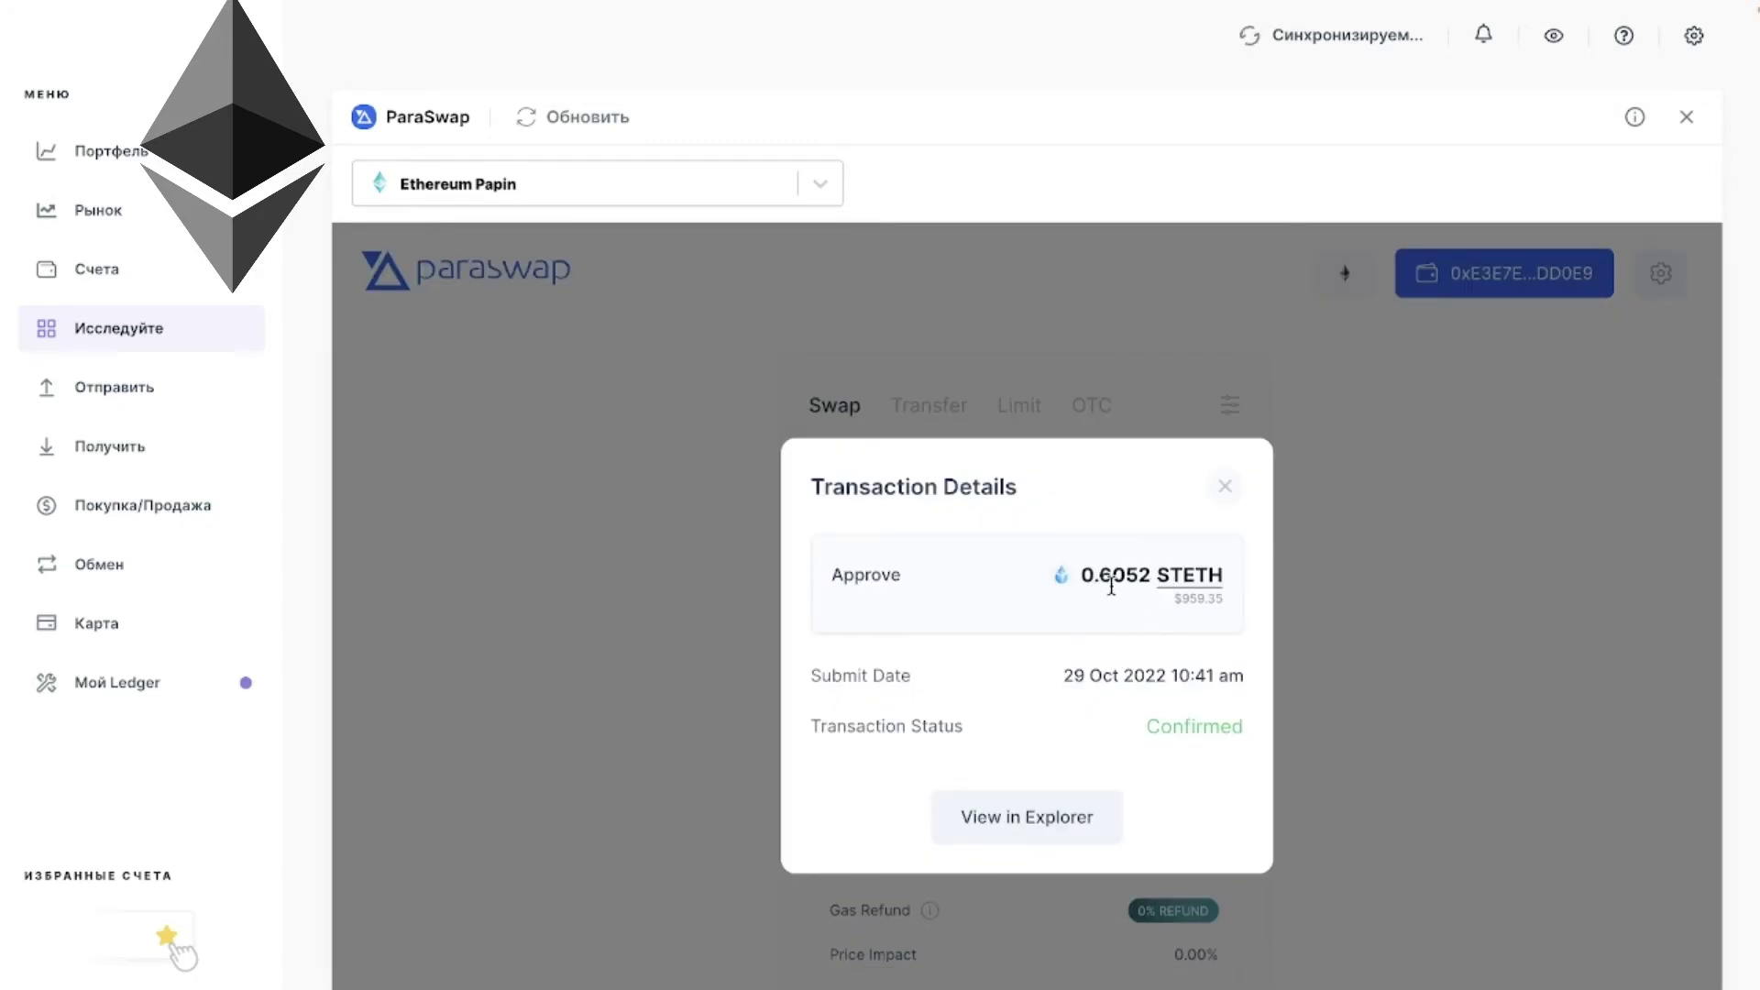
{"action": "left_click", "coordinate": [1223, 496]}
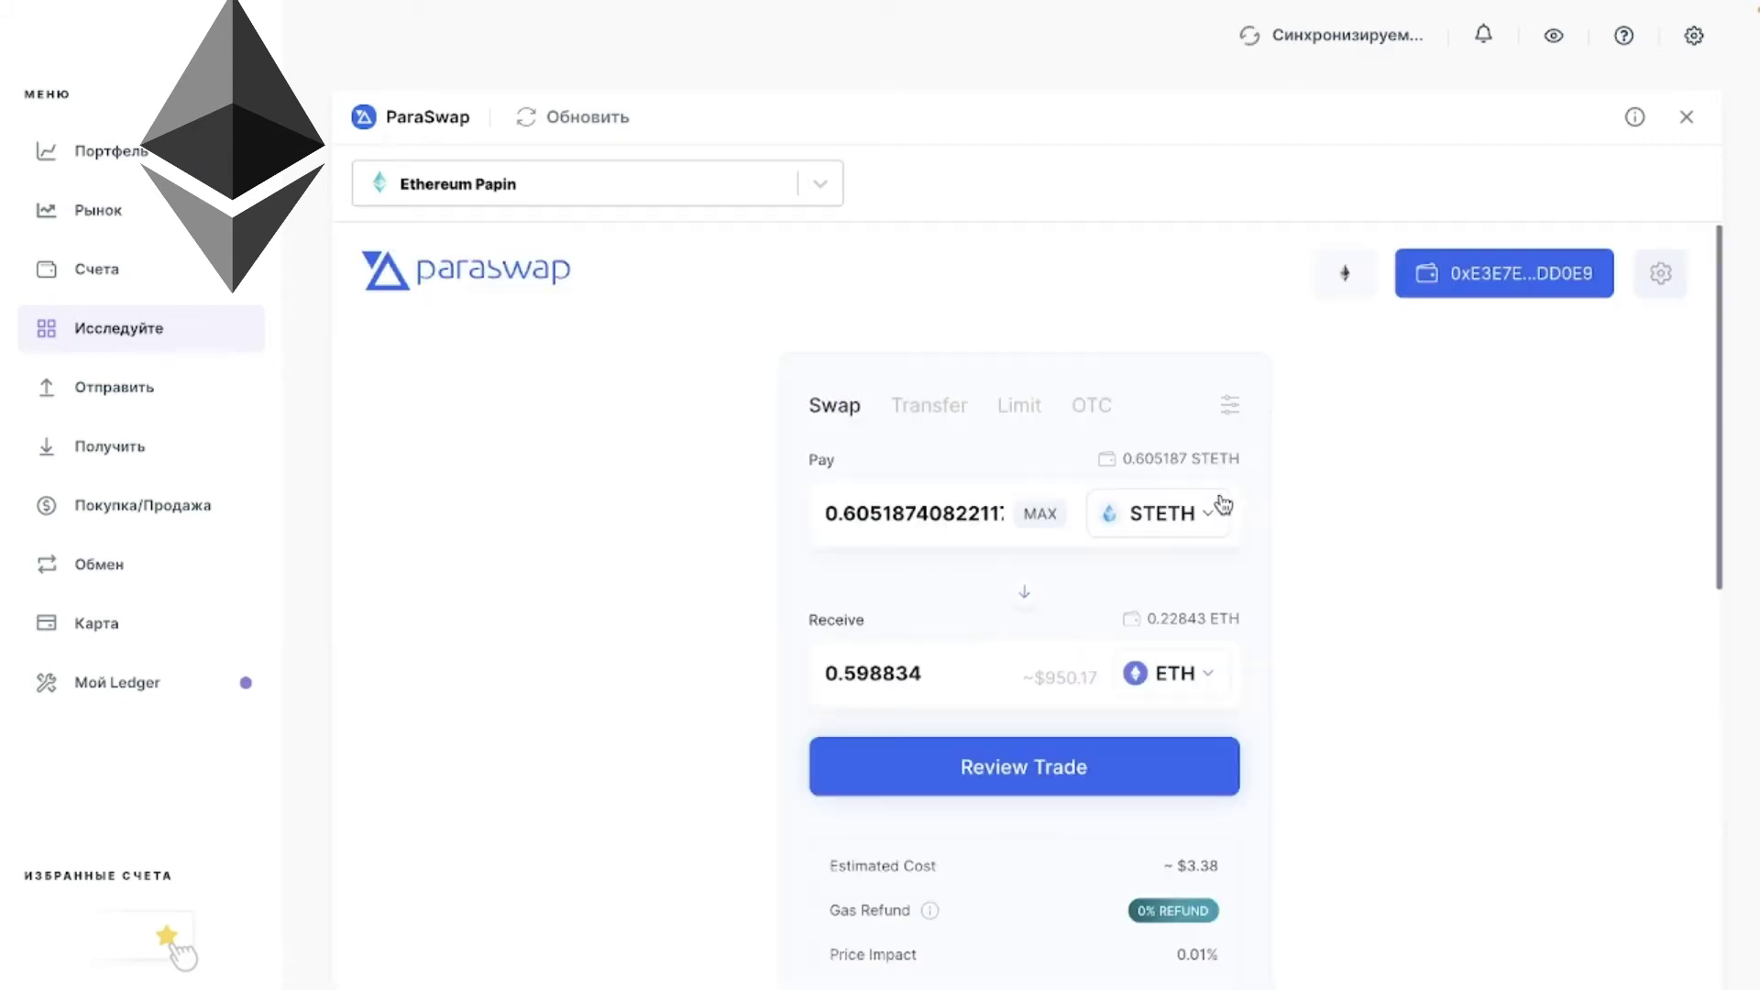
{"action": "left_click", "coordinate": [1092, 794]}
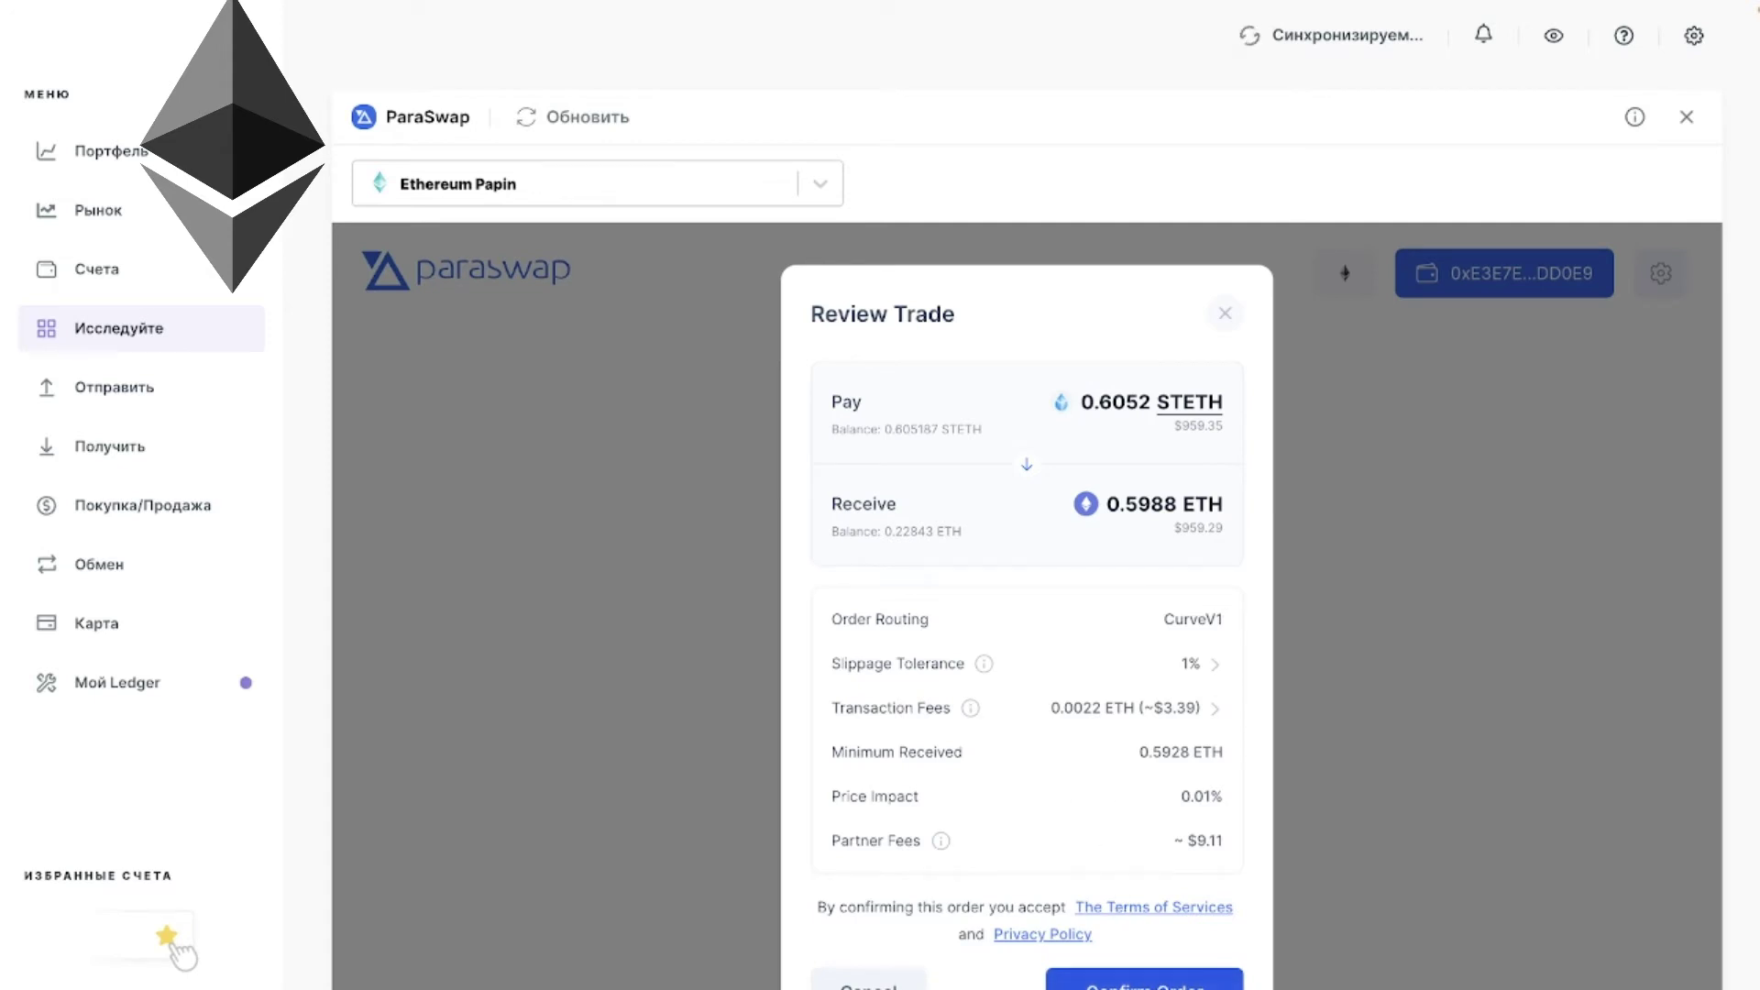
{"action": "left_click", "coordinate": [1144, 981]}
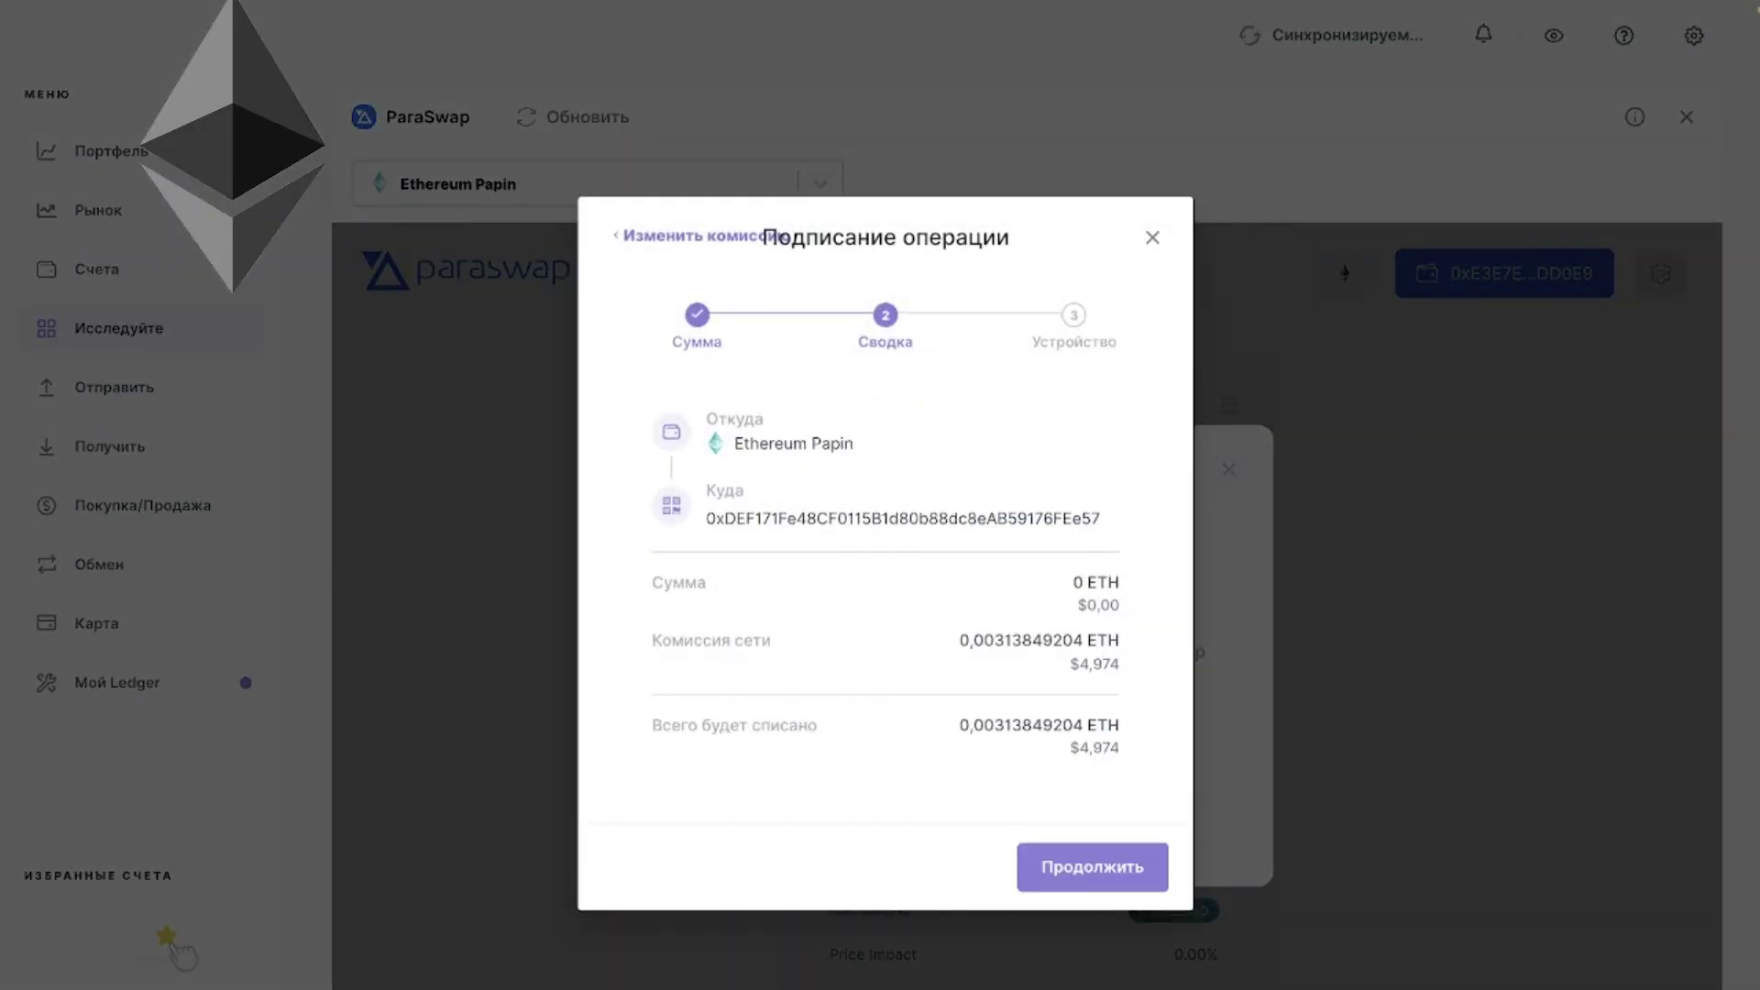
{"action": "left_click", "coordinate": [1153, 237]}
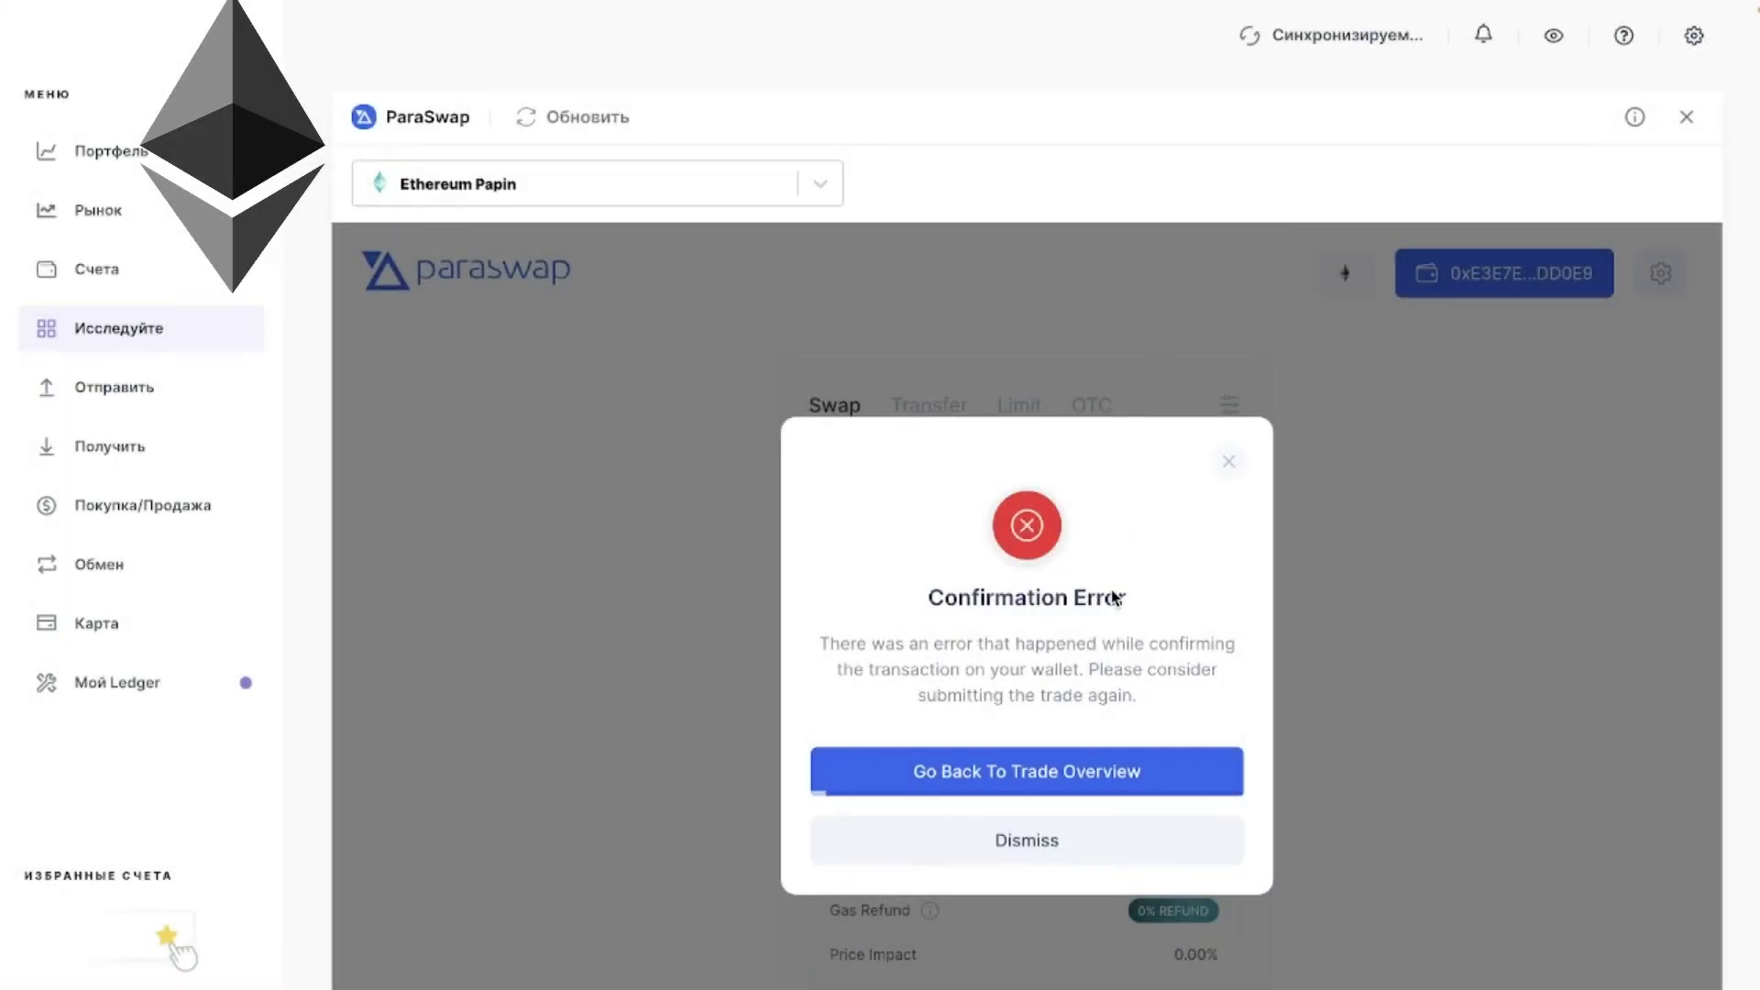
{"action": "left_click", "coordinate": [1229, 460]}
Submit the STETH to ETH trade and continue to sign the operation on the device
{"action": "left_click", "coordinate": [1078, 801]}
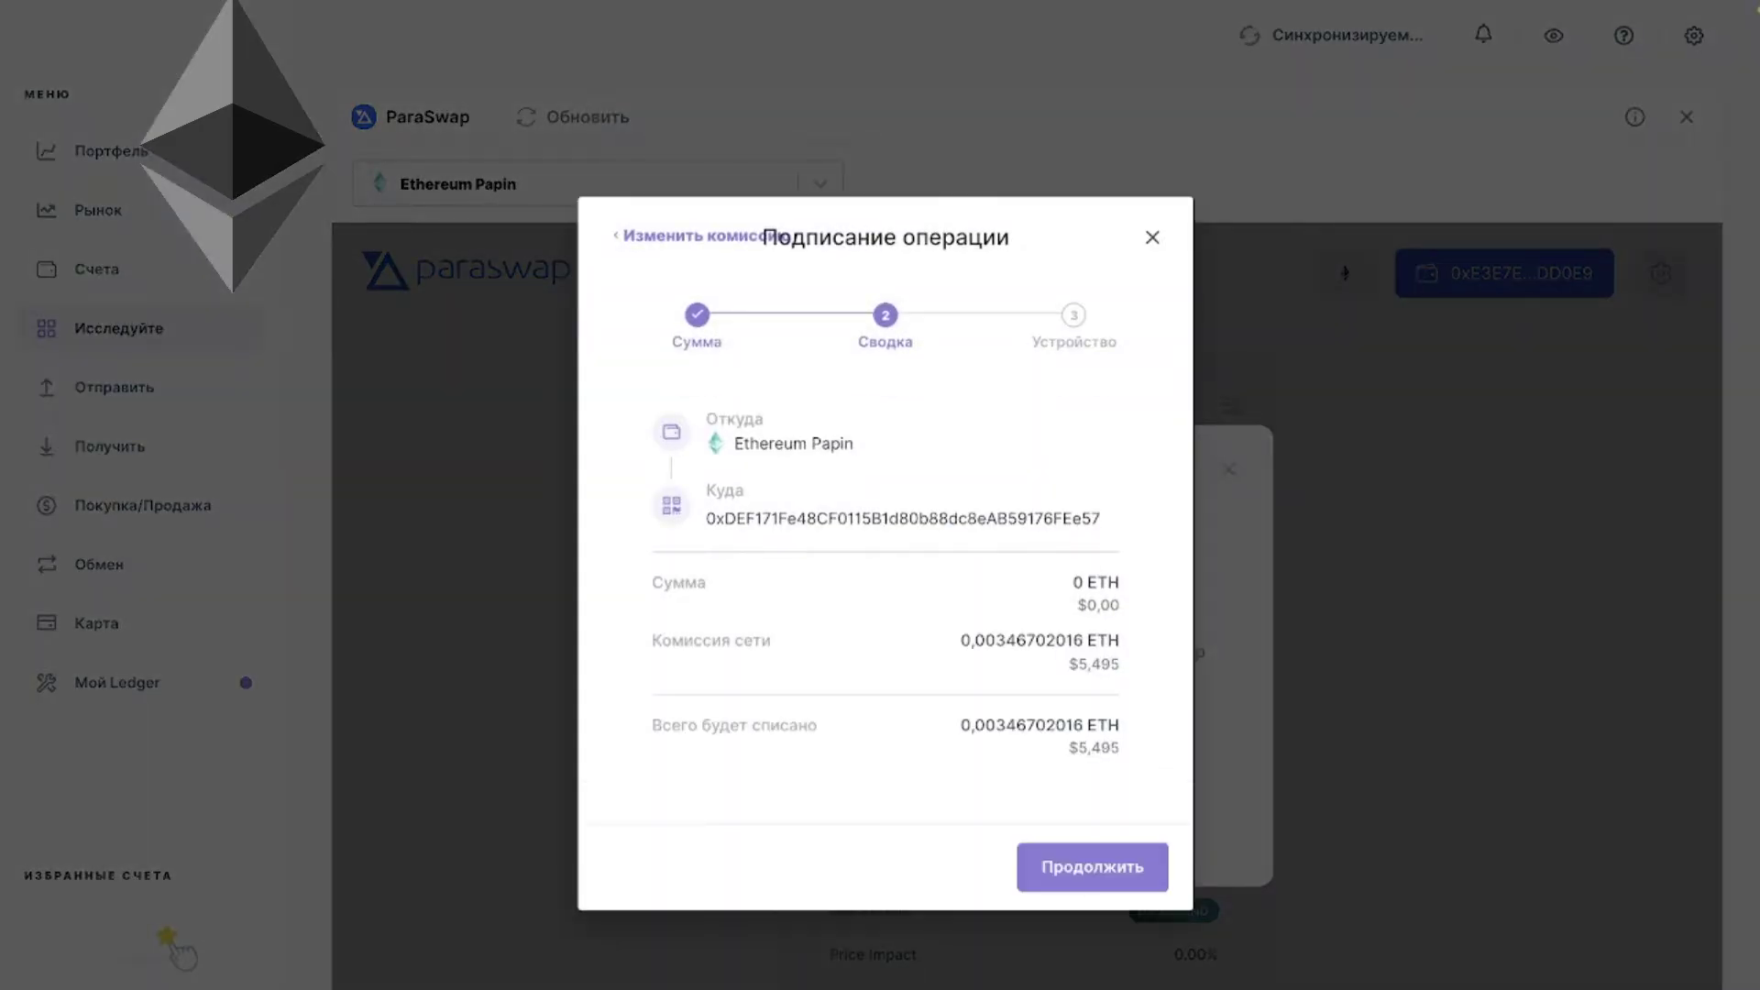
{"action": "left_click", "coordinate": [1078, 863]}
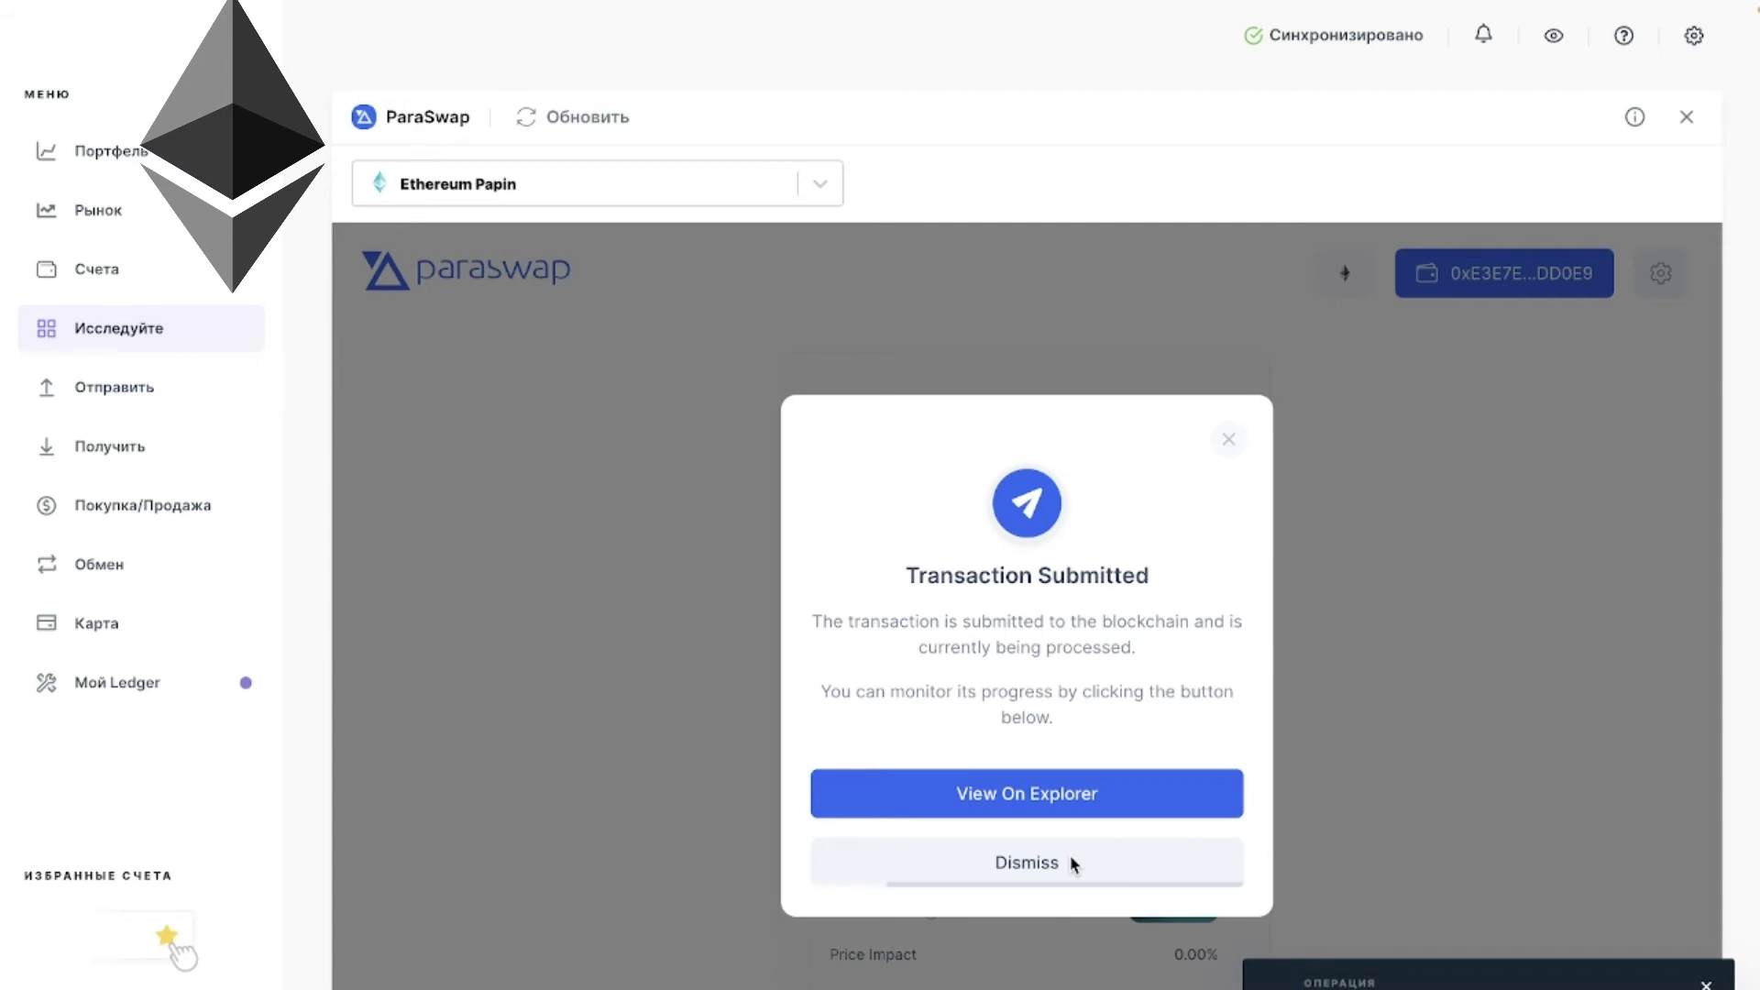
Inspect the submitted swap on Etherscan, return to ParaSwap in Ledger Live, and close its transaction details
{"action": "left_click", "coordinate": [1042, 791]}
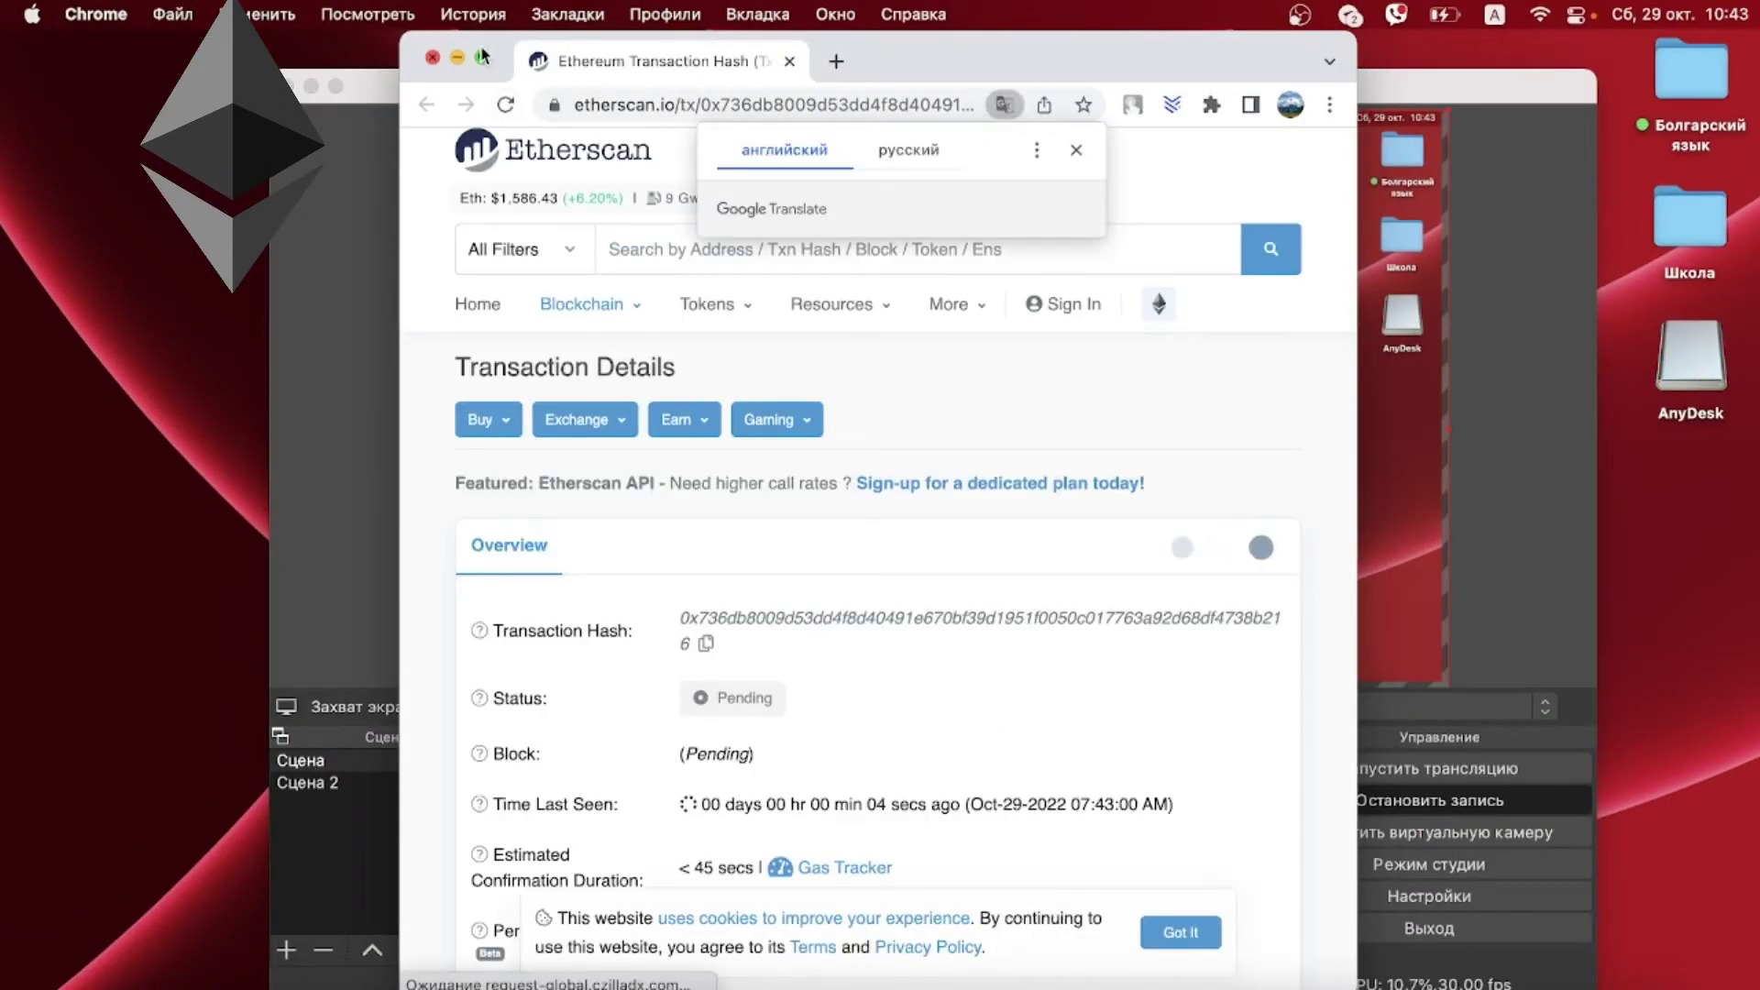
{"action": "left_click", "coordinate": [481, 57]}
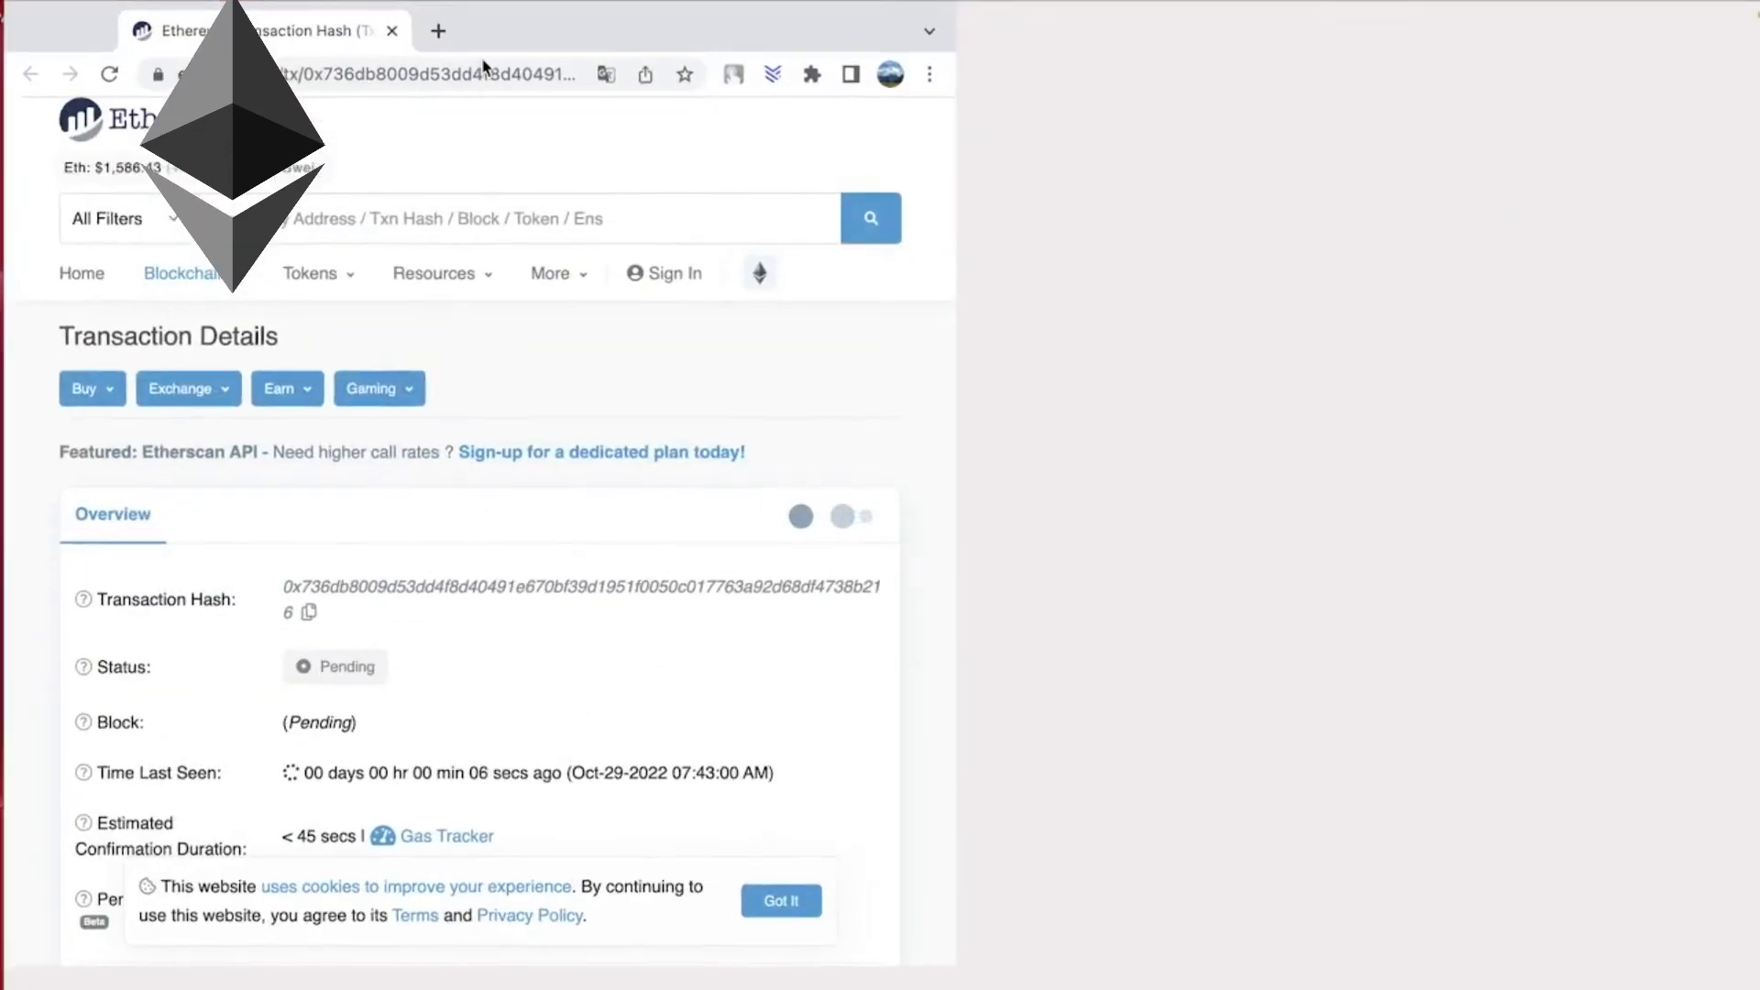
{"action": "scroll", "coordinate": [579, 542], "scroll_direction": "down", "scroll_amount": 2}
{"action": "scroll", "coordinate": [561, 508], "scroll_direction": "up", "scroll_amount": 2}
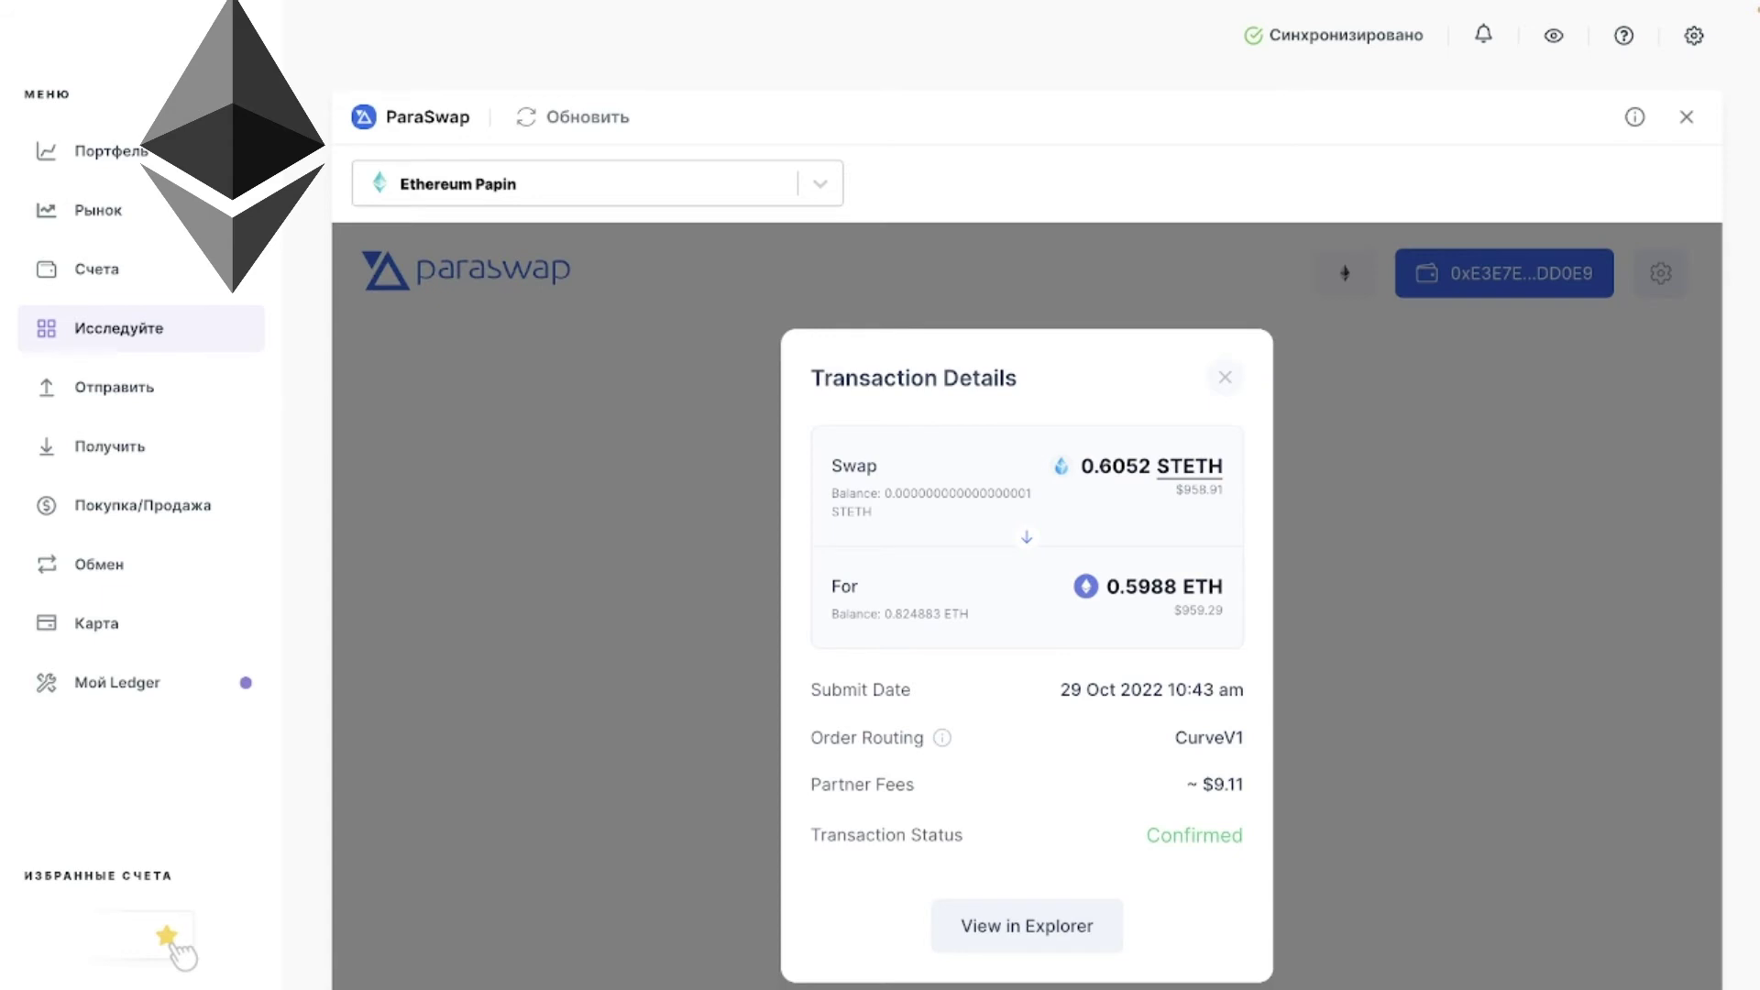
{"action": "left_click", "coordinate": [1225, 377]}
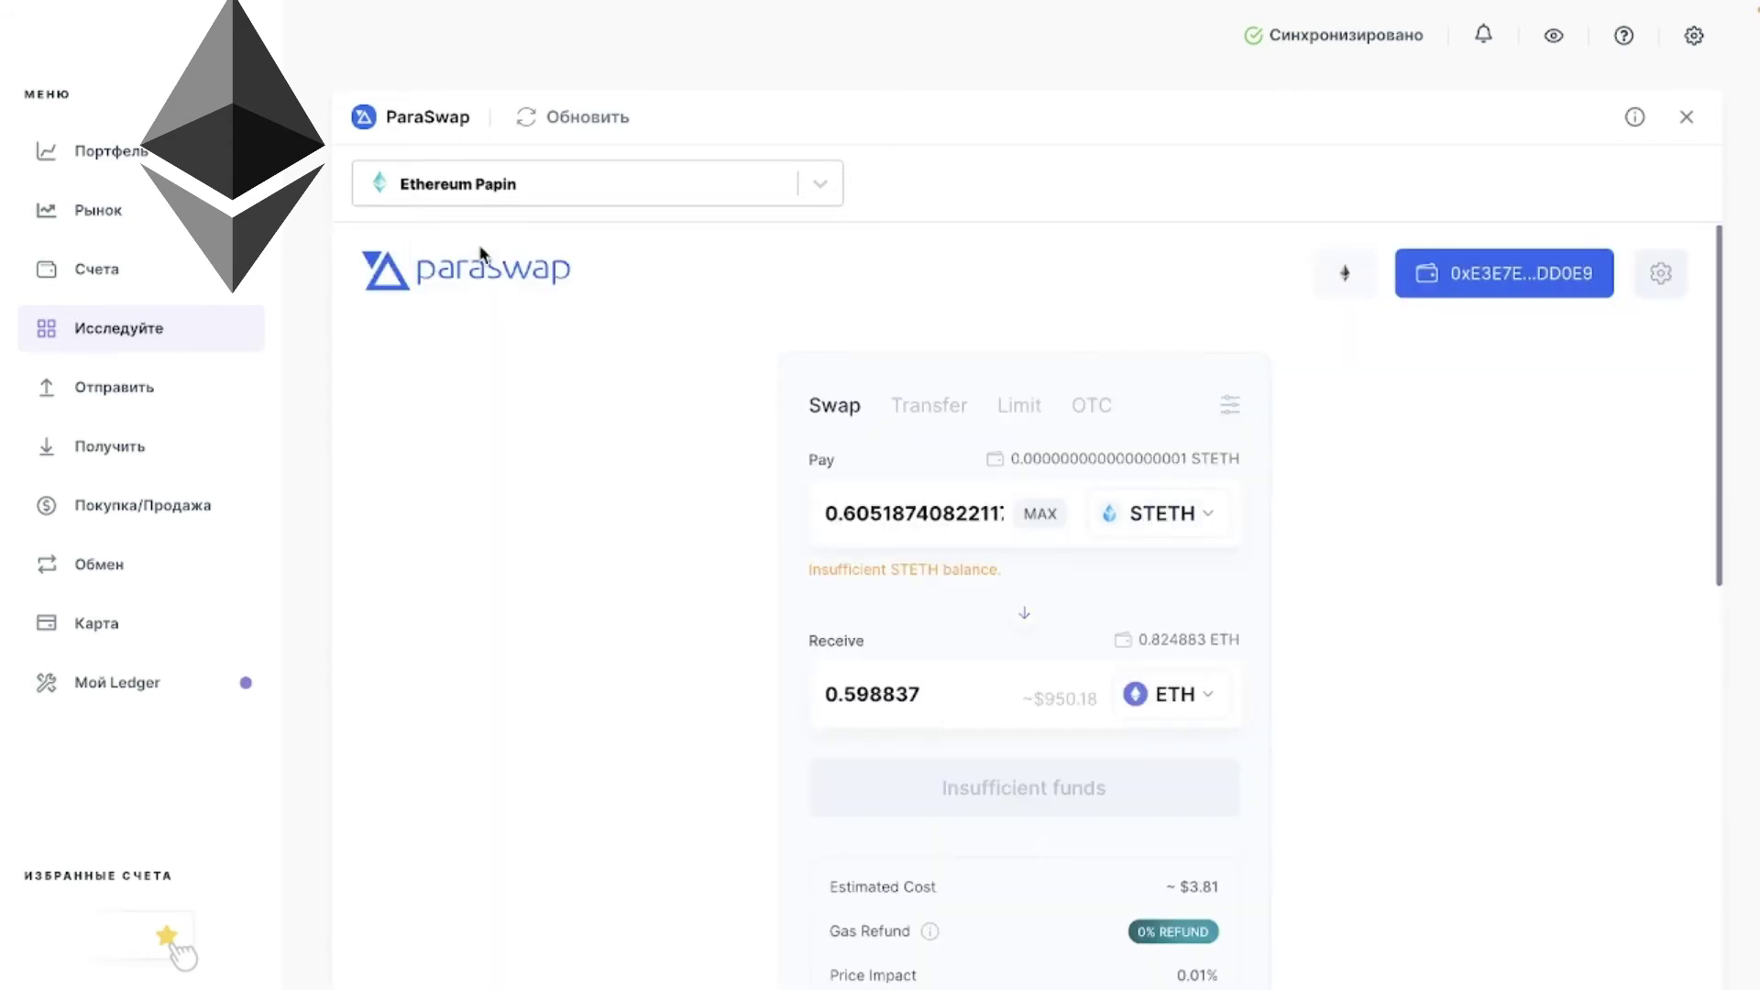
Open the Ethereum account holding the Chroma and LIDO Staked ETH tokens and examine its tokens and latest operations
{"action": "left_click", "coordinate": [105, 273]}
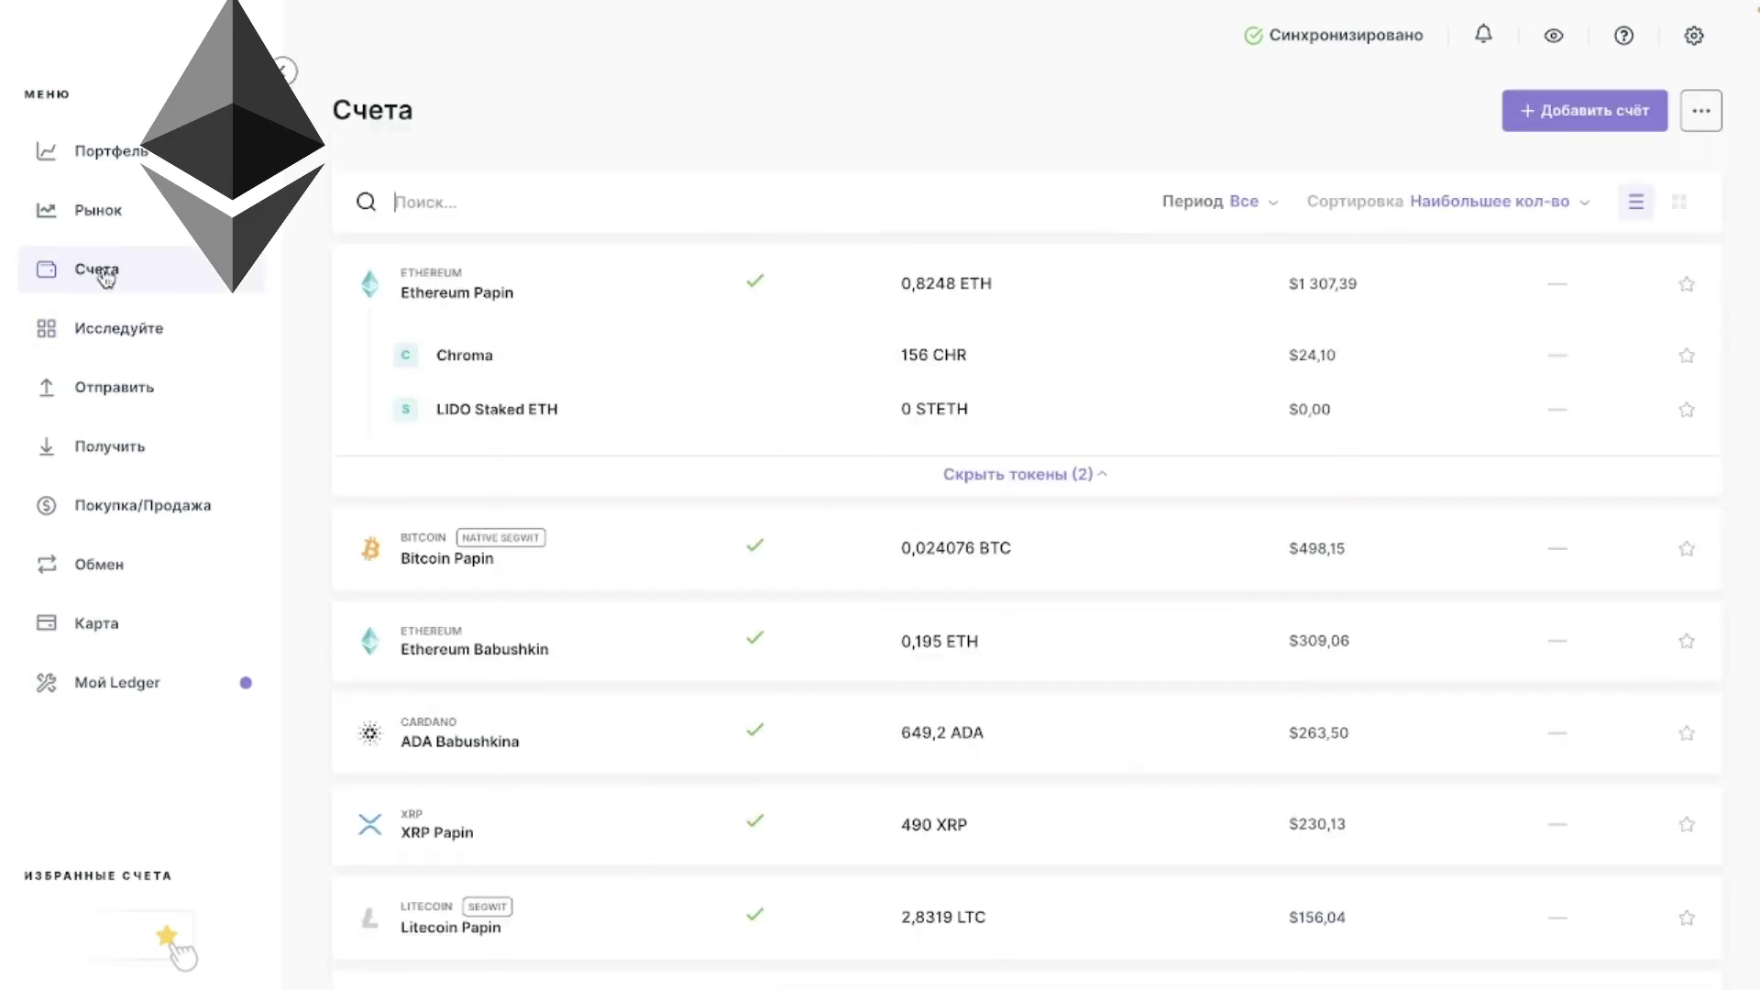
{"action": "left_click", "coordinate": [416, 292]}
{"action": "scroll", "coordinate": [907, 655], "scroll_direction": "down", "scroll_amount": 10}
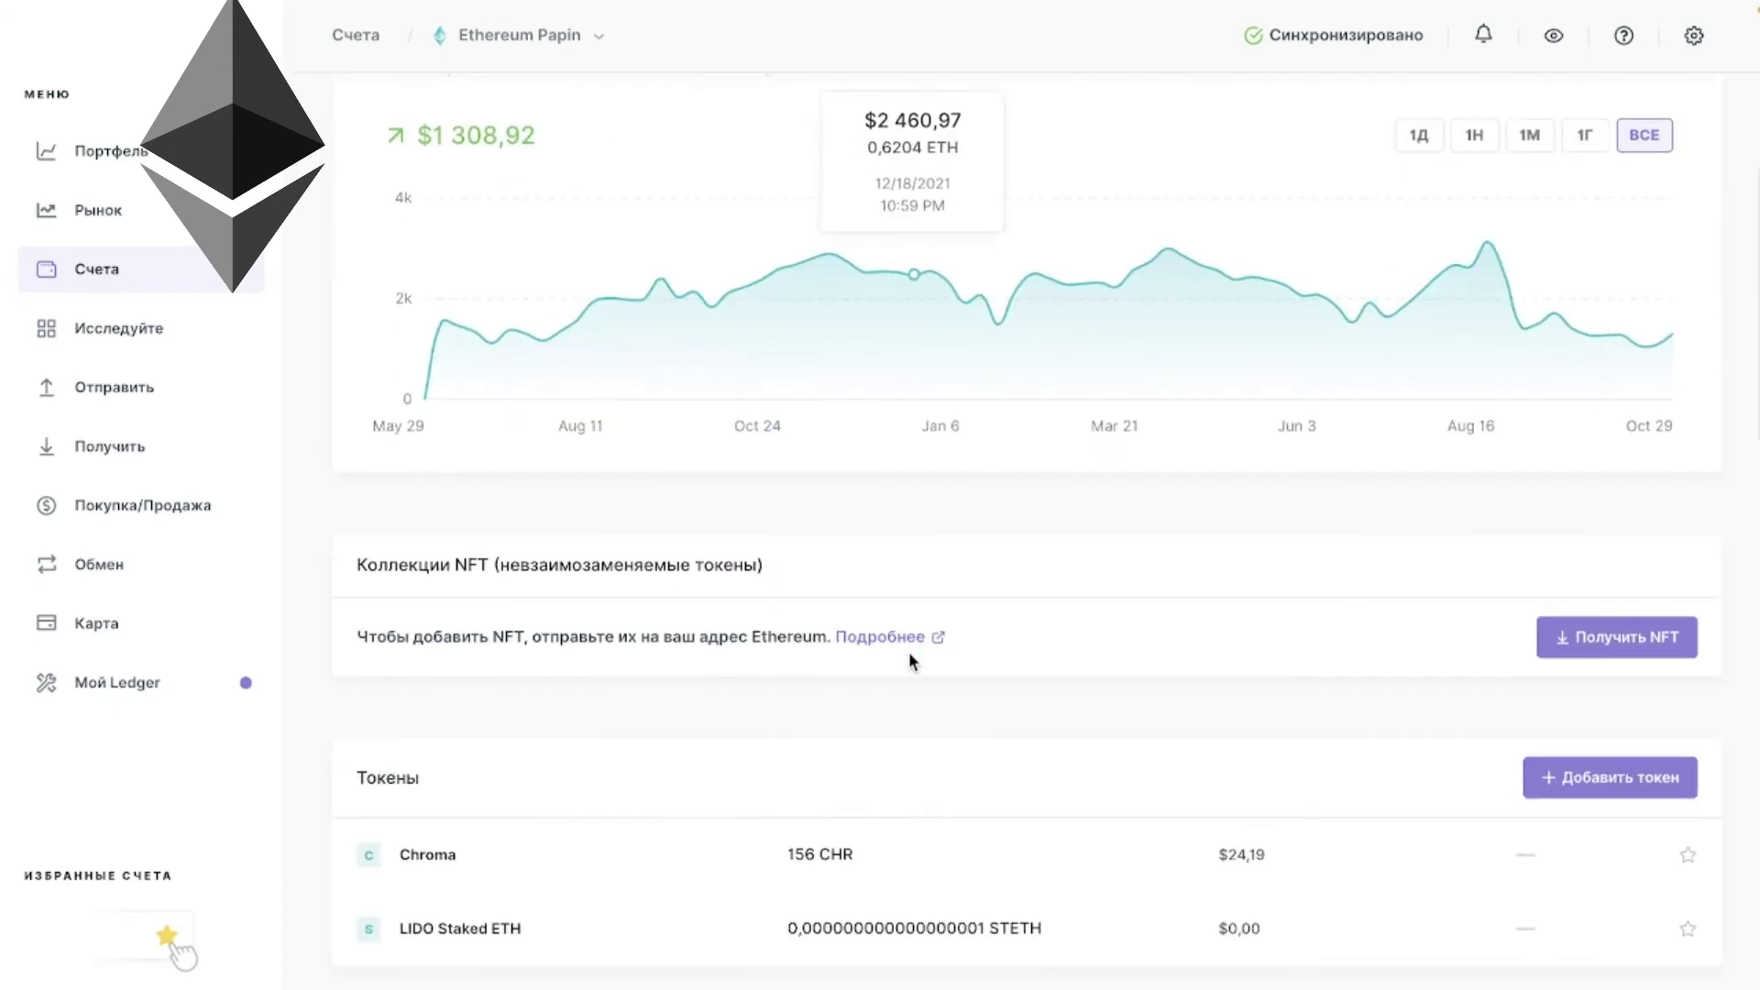
{"action": "scroll", "coordinate": [911, 662], "scroll_direction": "down", "scroll_amount": 1}
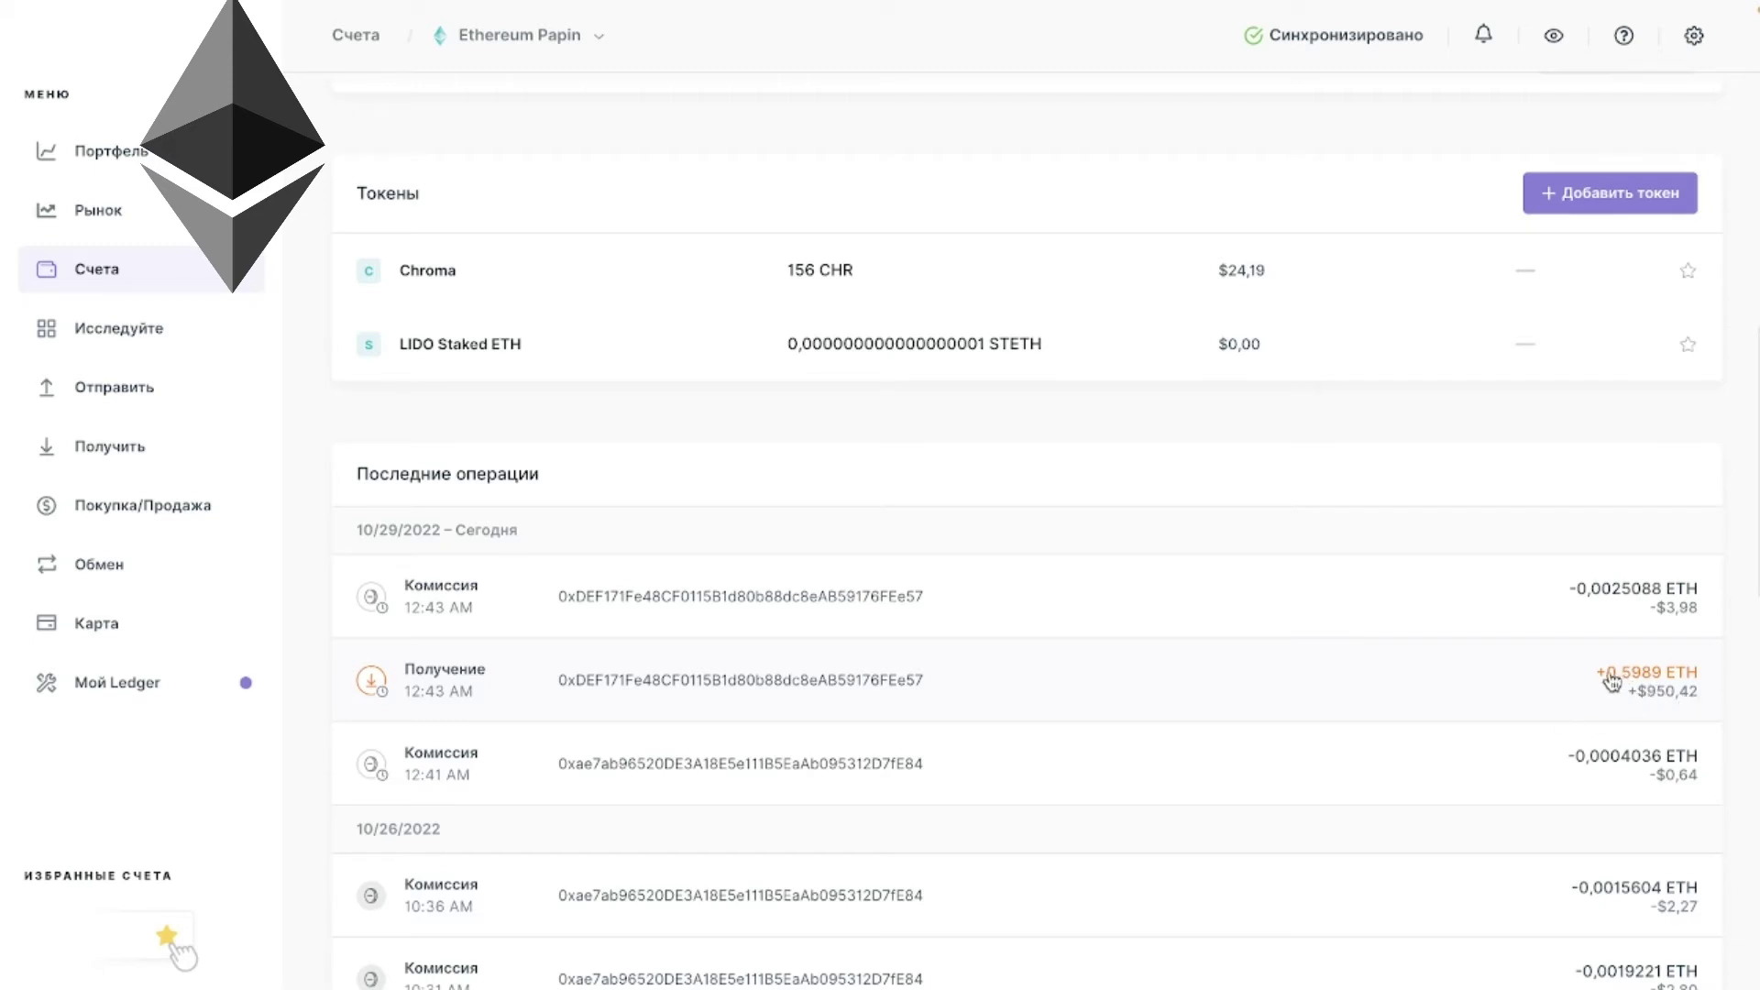
View the Lido staking page for the Ethereum account that holds the Chroma token
{"action": "left_click", "coordinate": [173, 288]}
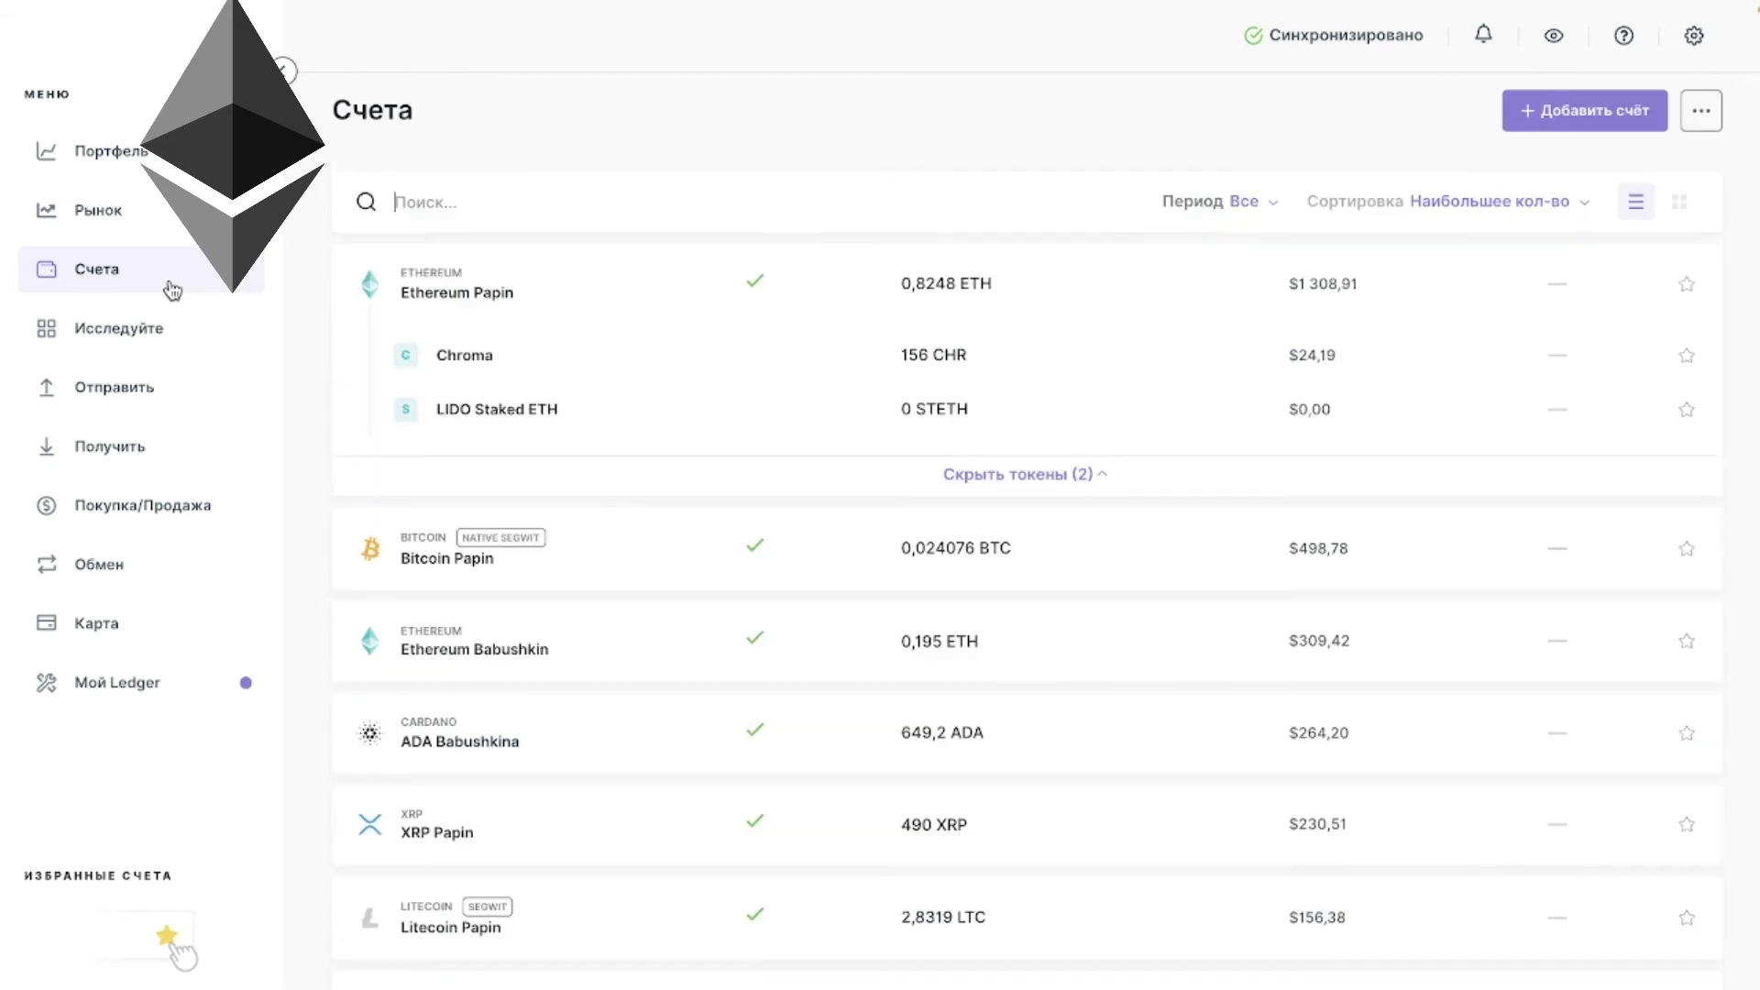
{"action": "left_click", "coordinate": [452, 287]}
{"action": "left_click", "coordinate": [396, 209]}
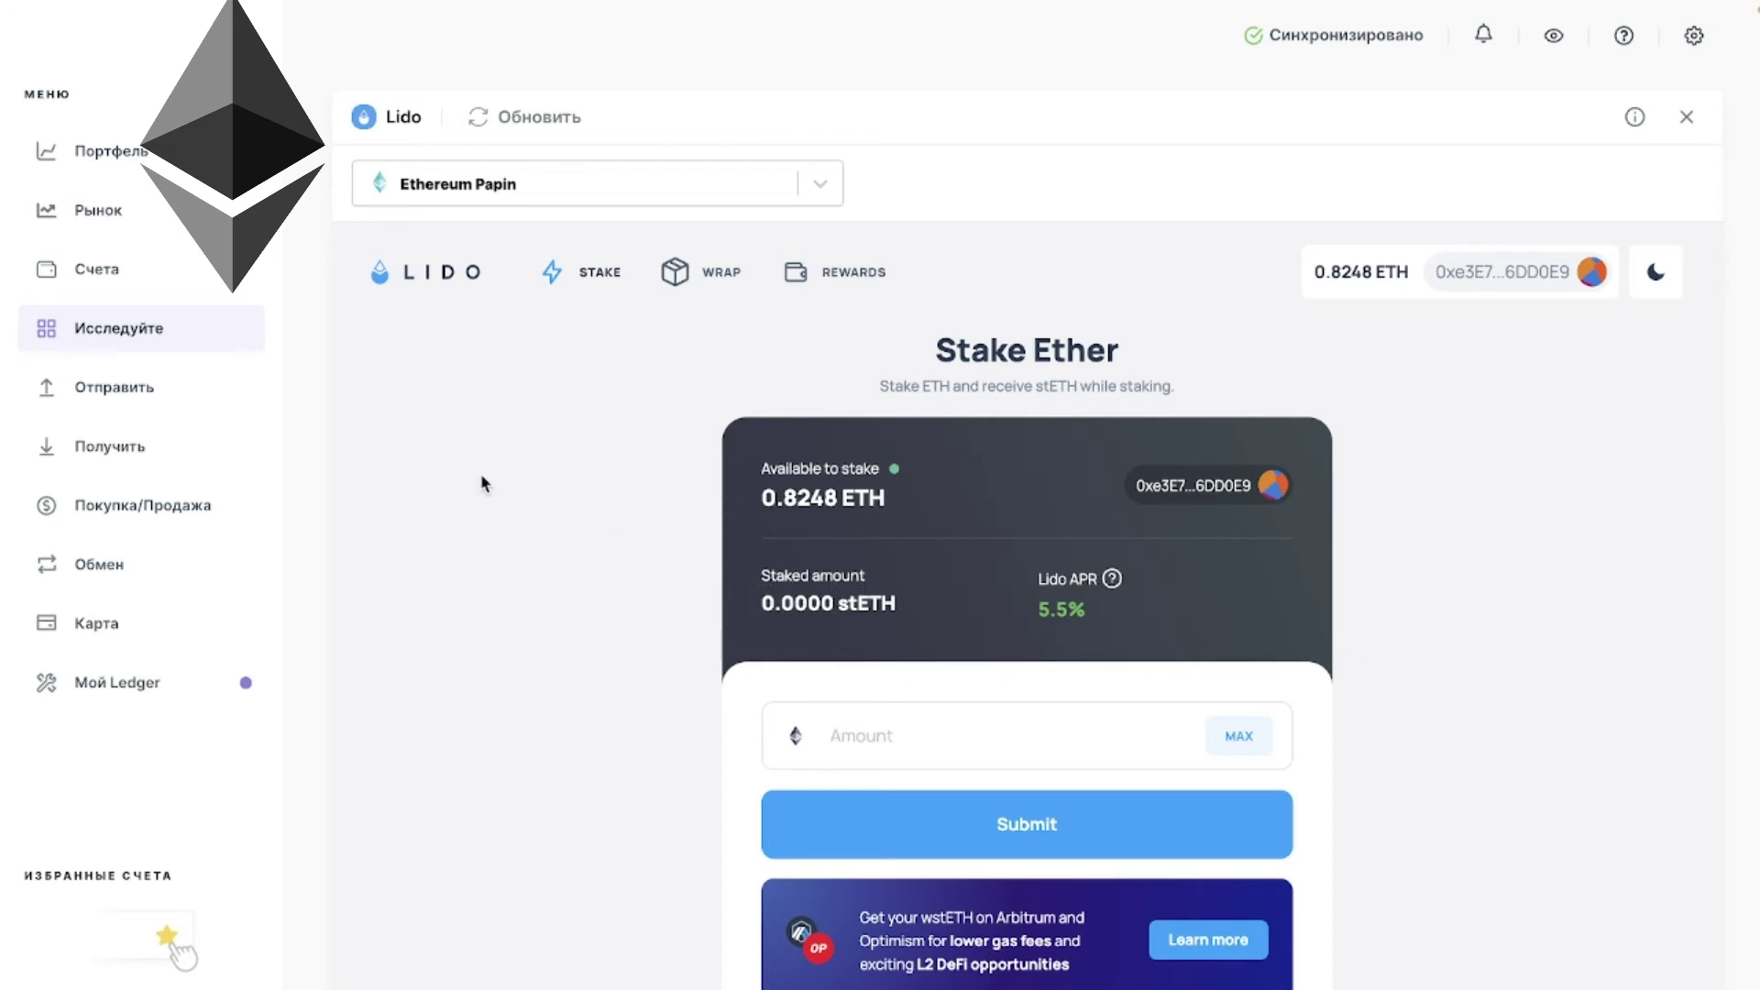
Open the Cosmos account holding 3,741 ATOM from the accounts list and show its delegations
{"action": "left_click", "coordinate": [69, 279]}
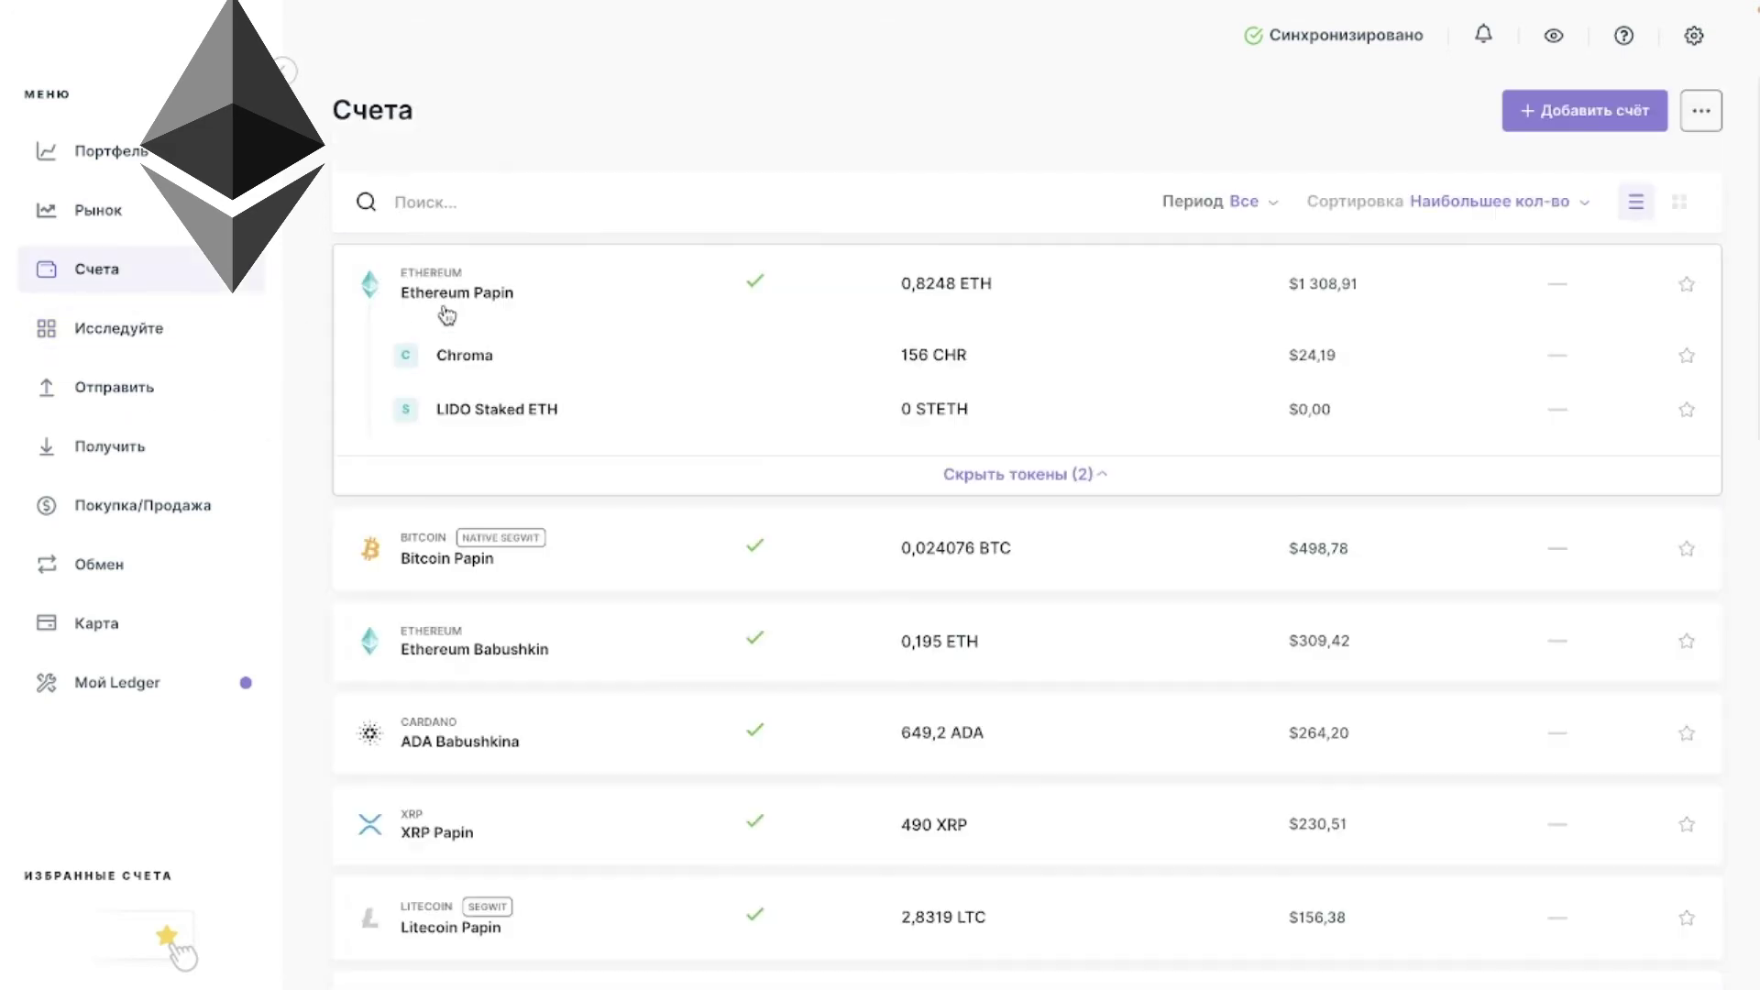
{"action": "scroll", "coordinate": [496, 578], "scroll_direction": "down", "scroll_amount": 5}
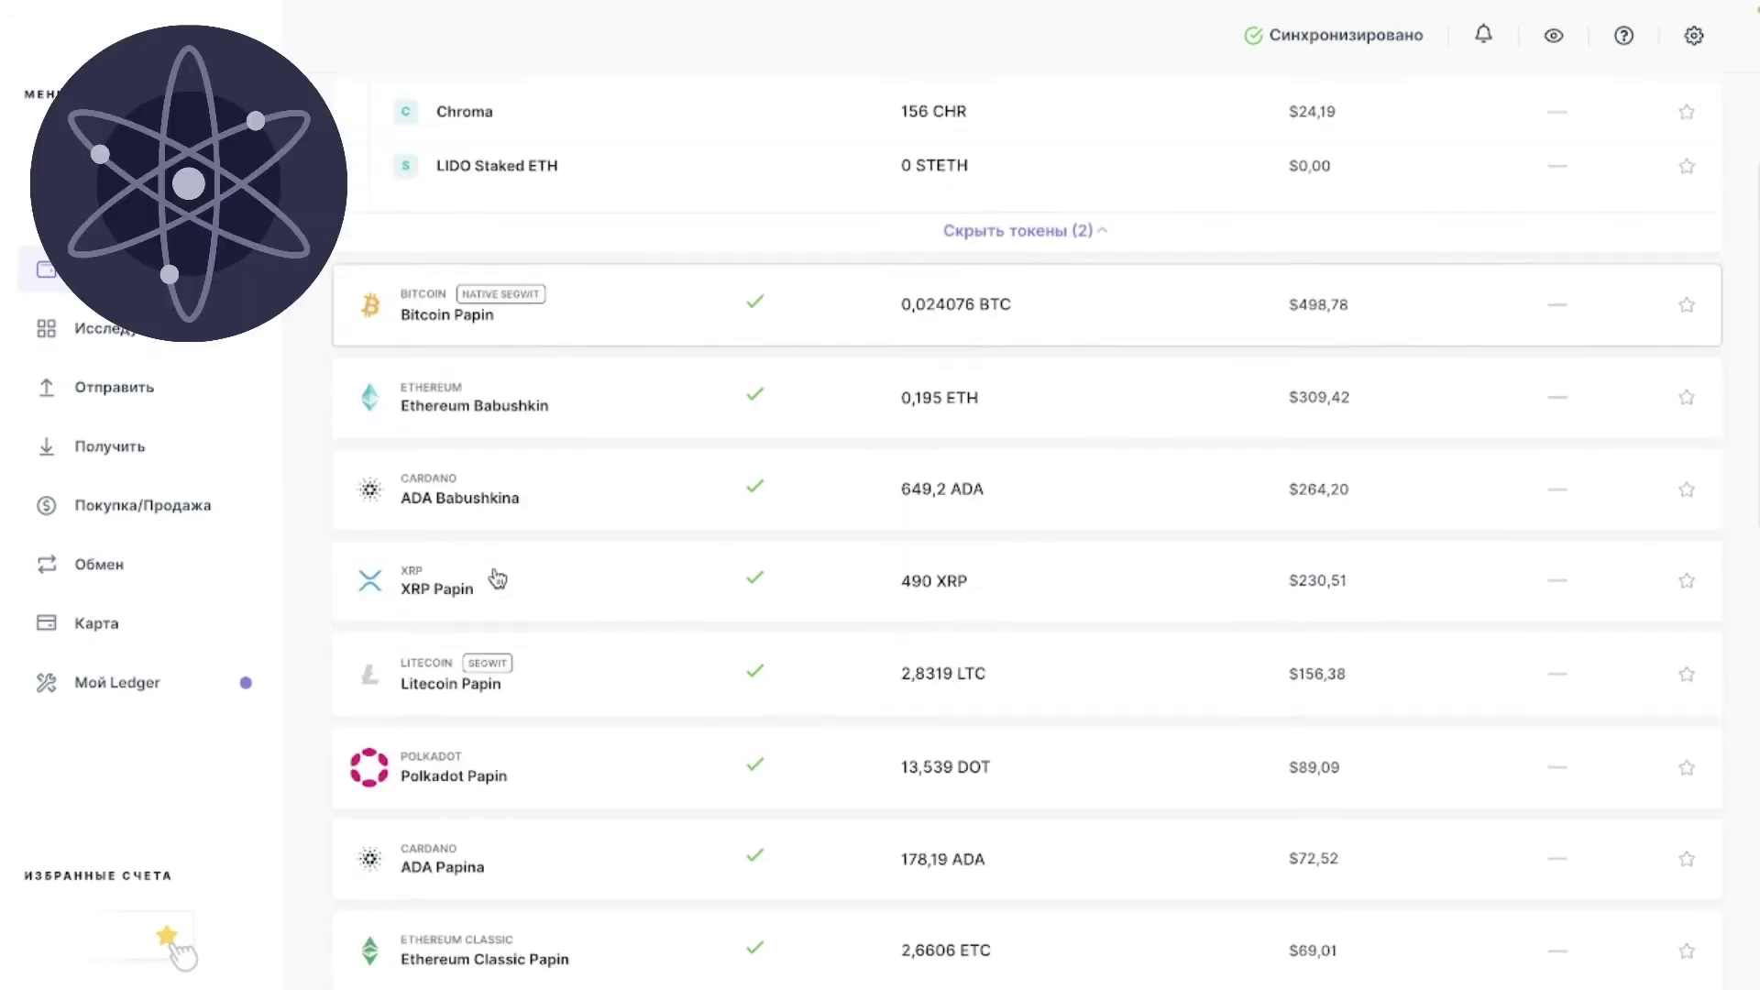
{"action": "scroll", "coordinate": [497, 578], "scroll_direction": "down", "scroll_amount": 1}
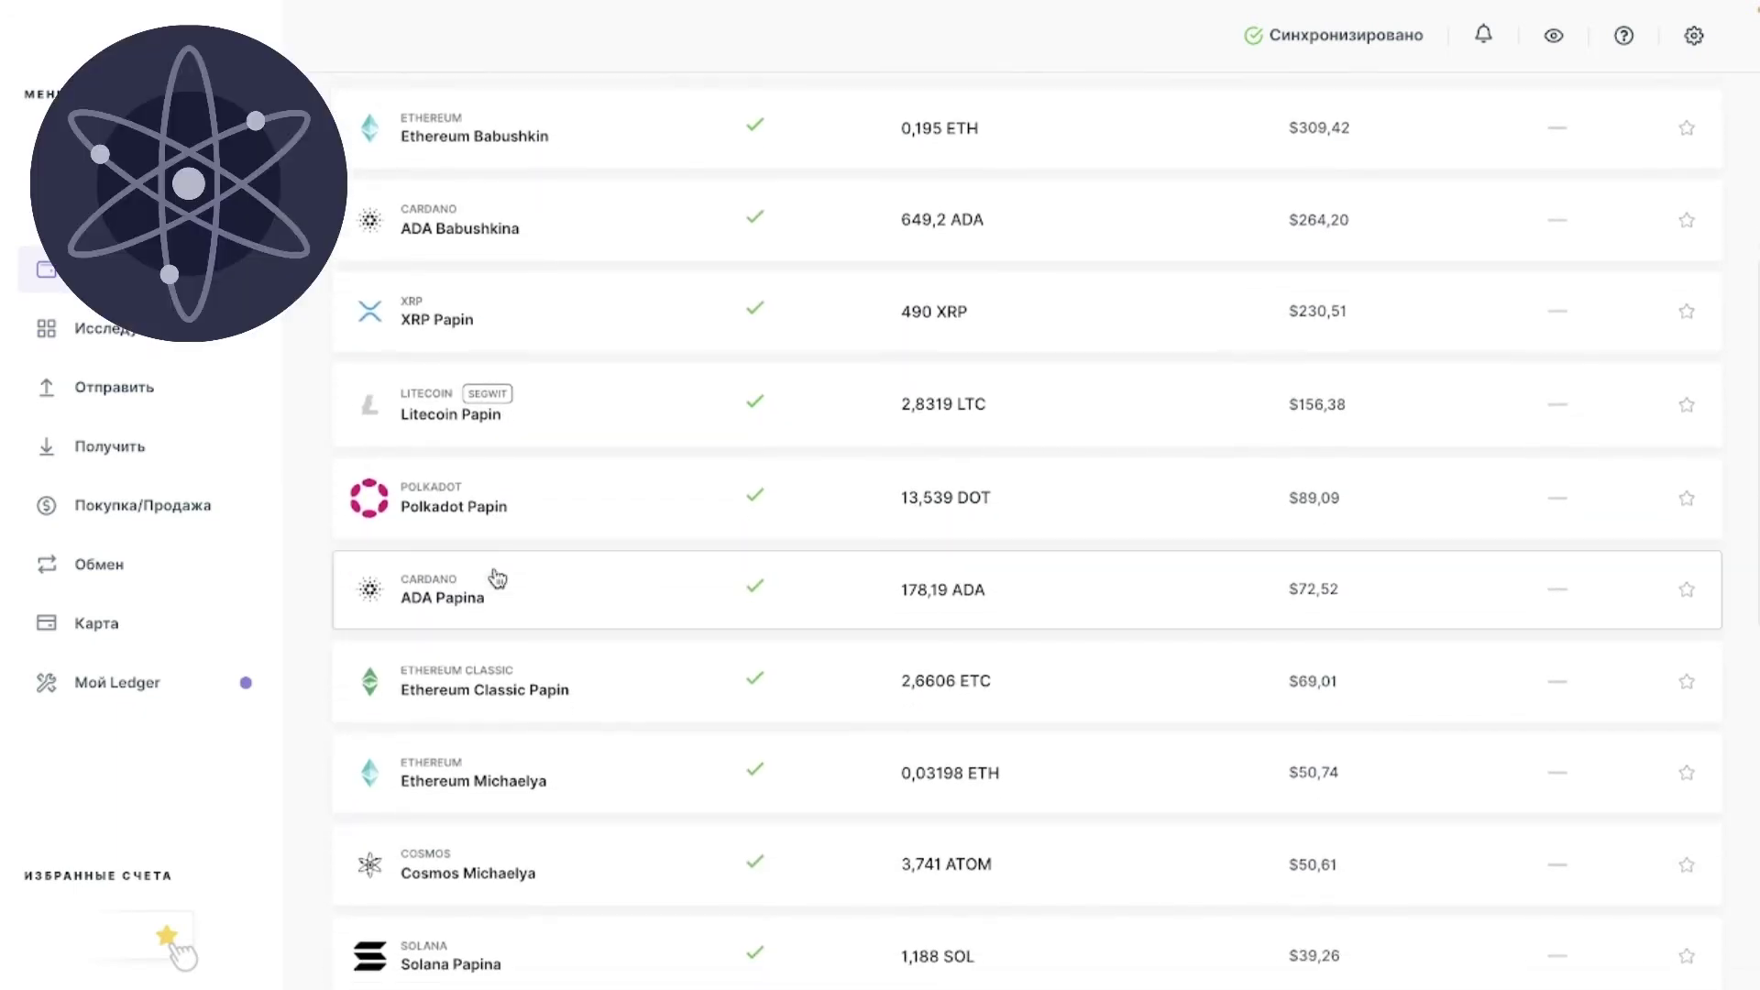
{"action": "left_click", "coordinate": [550, 888]}
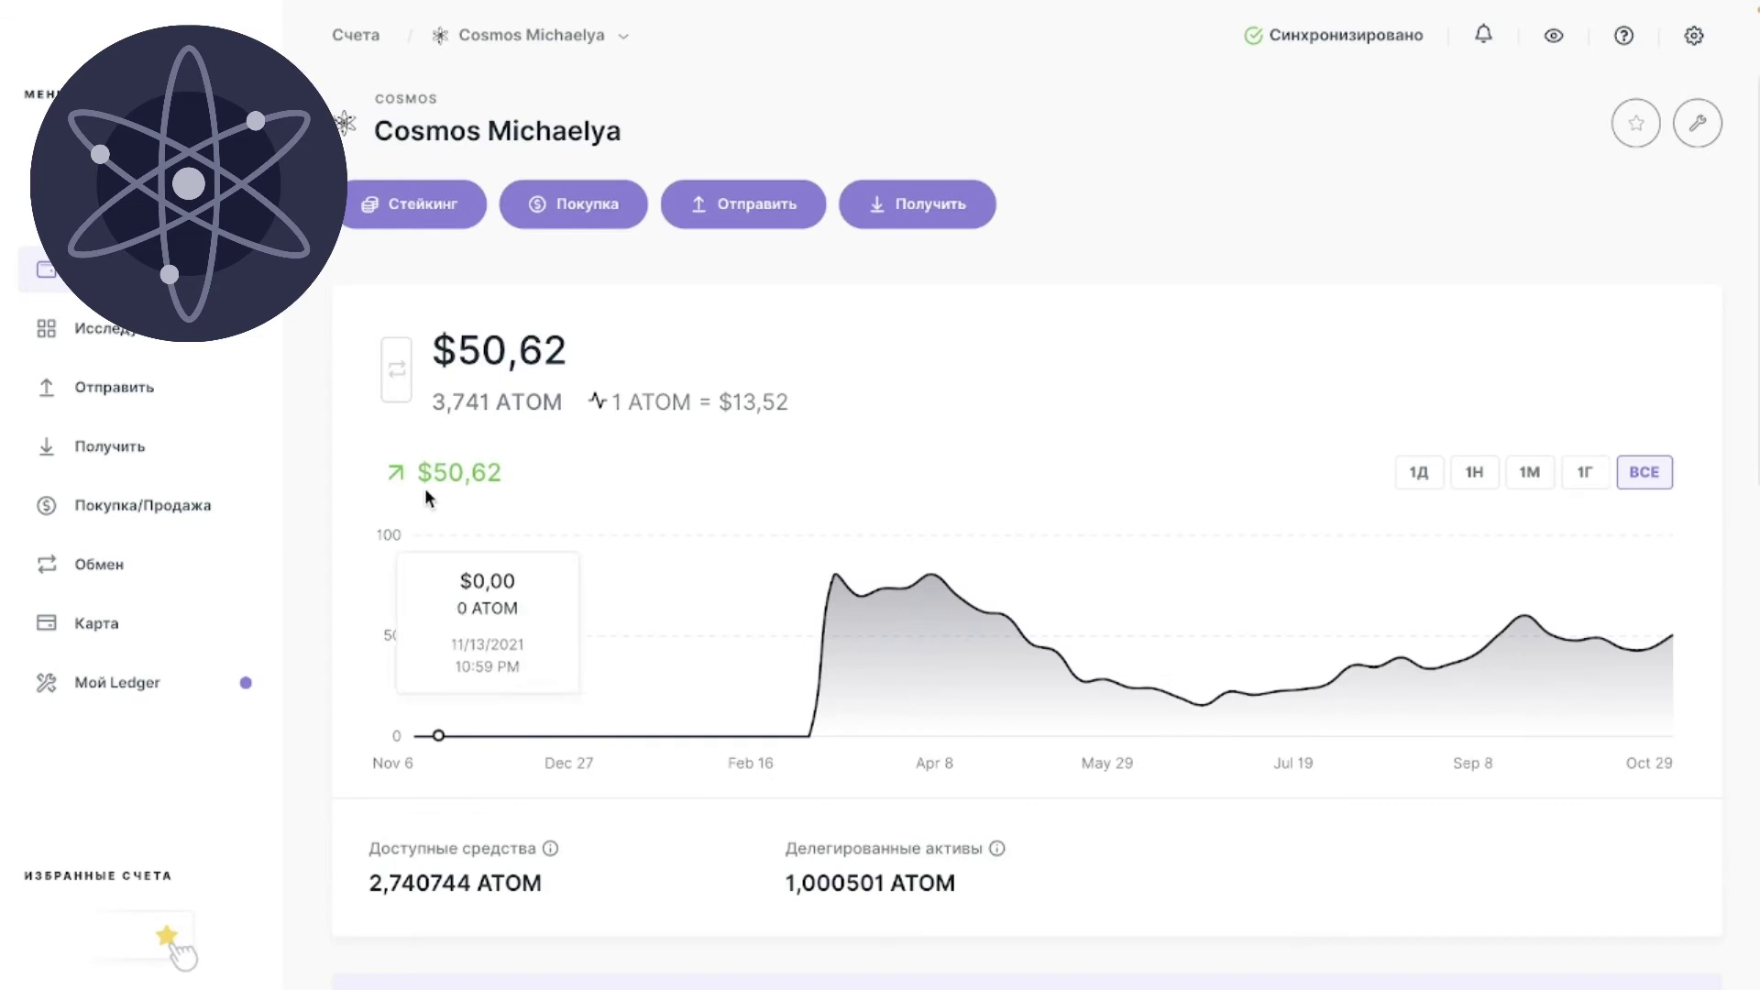
{"action": "scroll", "coordinate": [426, 495], "scroll_direction": "down", "scroll_amount": 4}
{"action": "scroll", "coordinate": [425, 495], "scroll_direction": "down", "scroll_amount": 3}
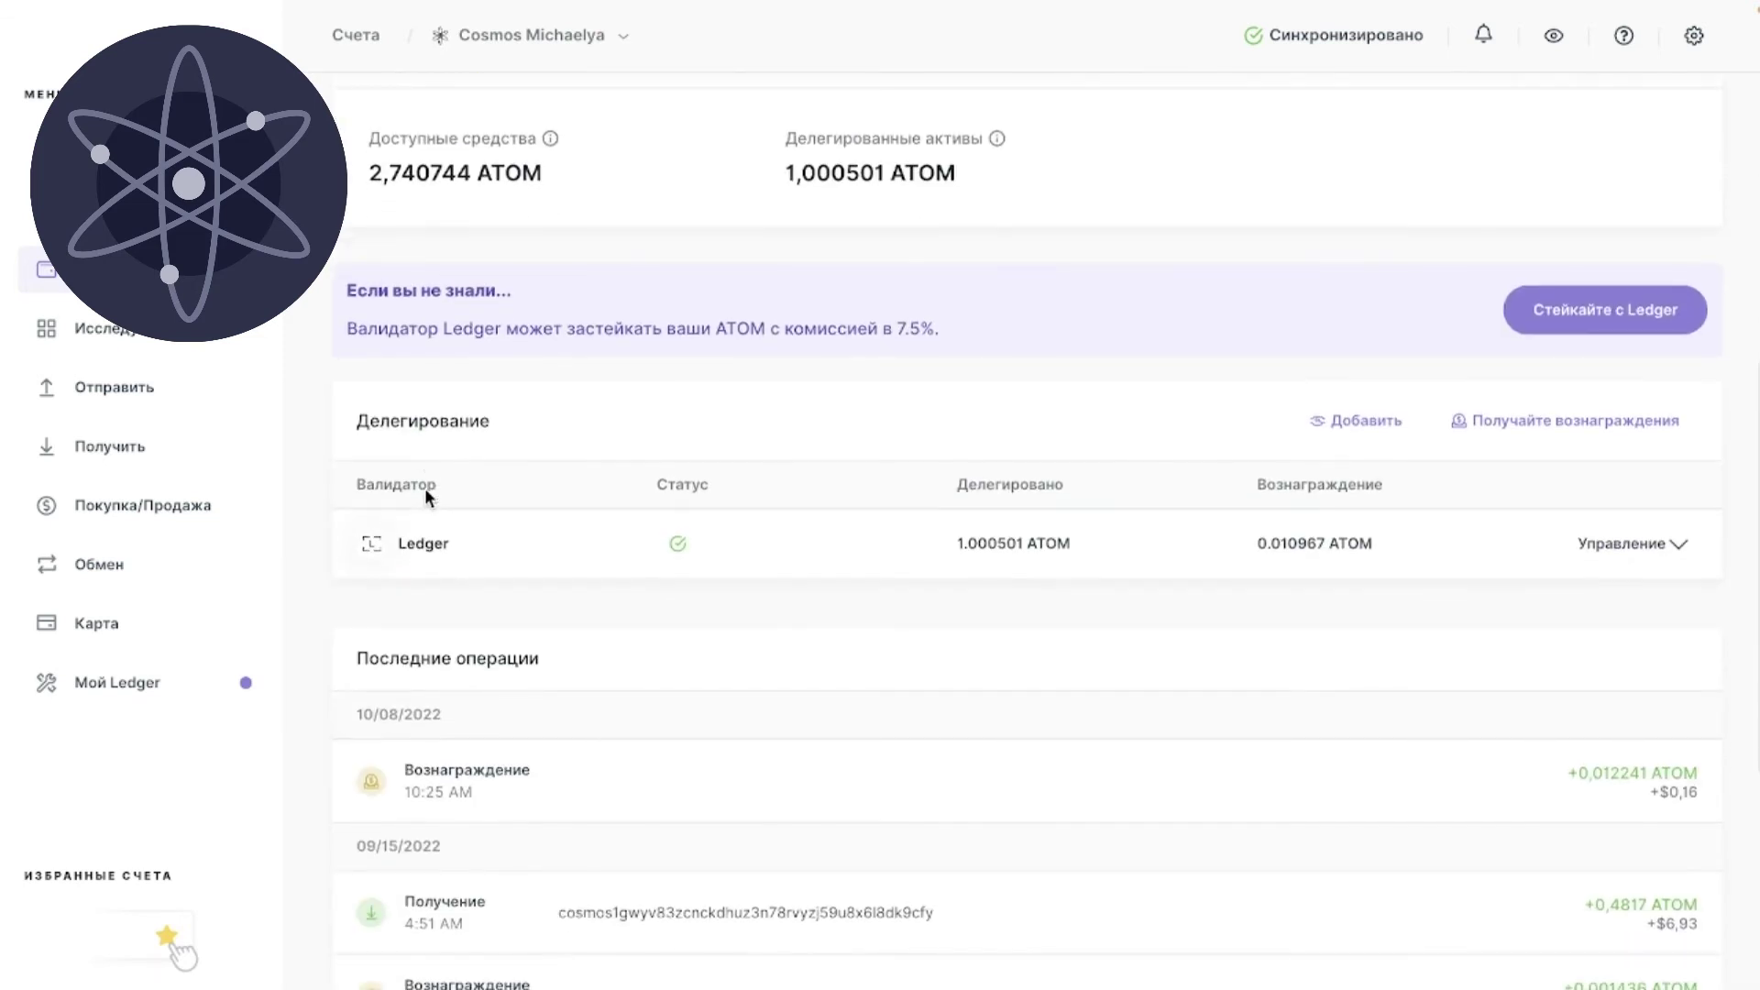
Claim the Cosmos staking rewards from the Ledger validator with the cash-out option (Снять), and close the finished operation
{"action": "left_click", "coordinate": [1465, 420]}
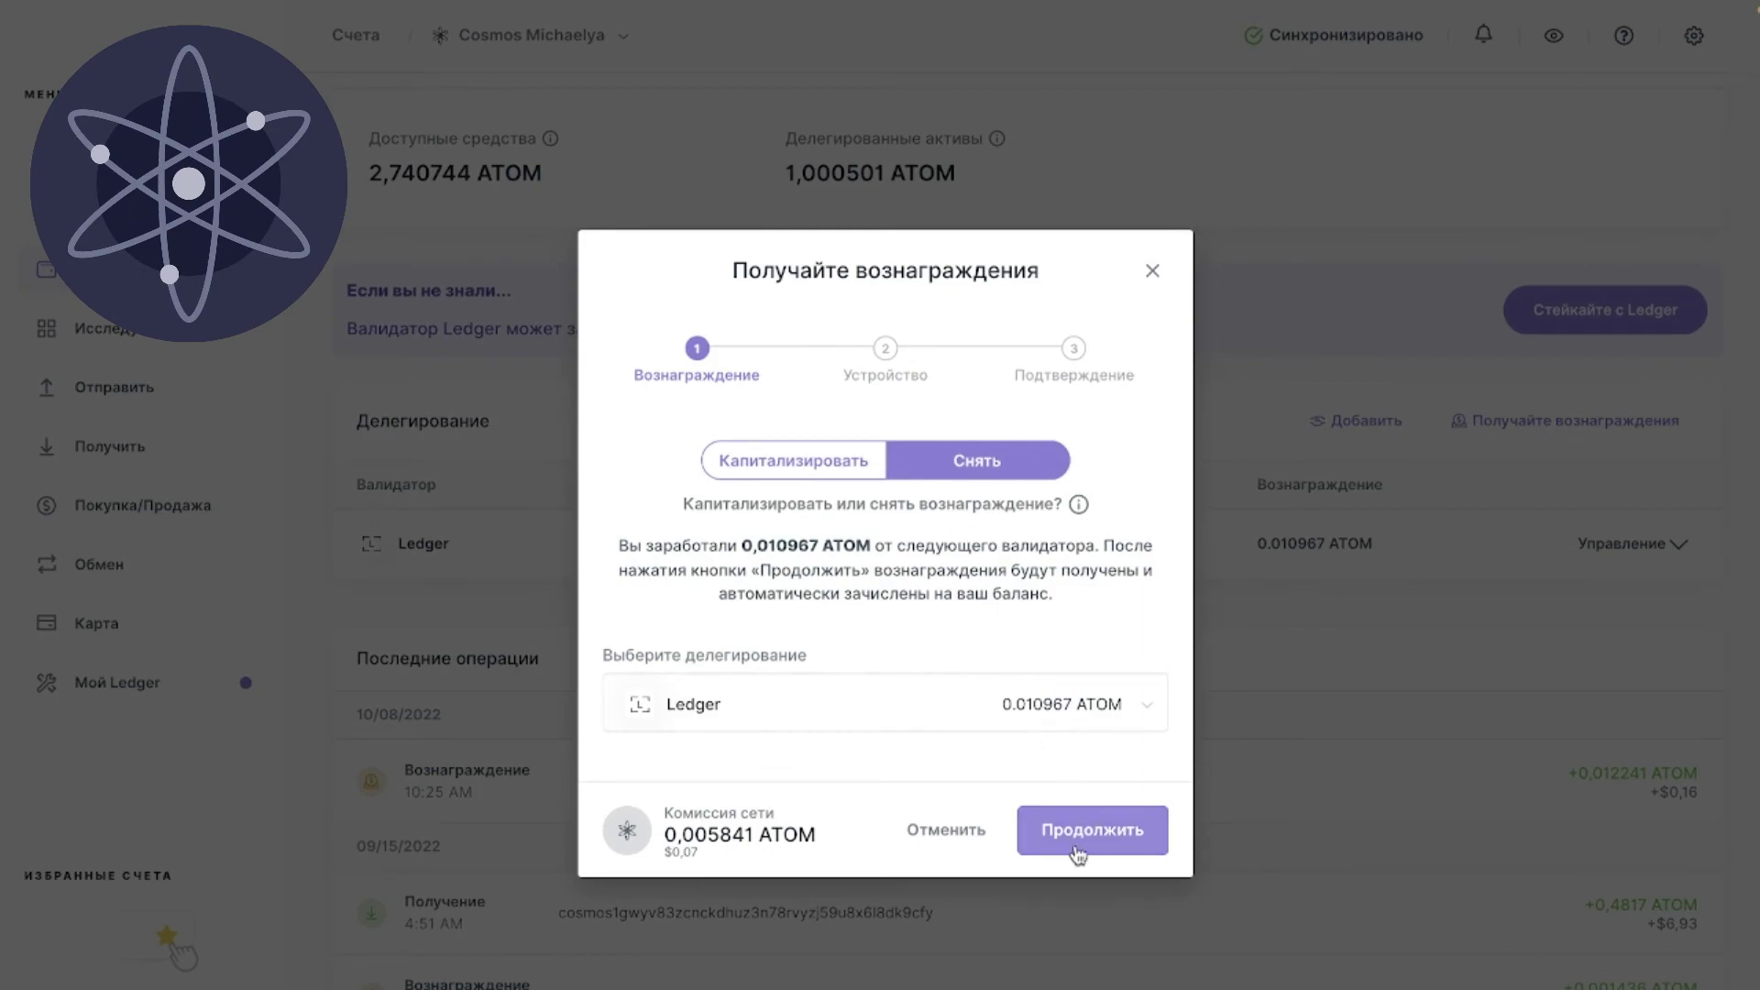
{"action": "left_click", "coordinate": [1157, 290]}
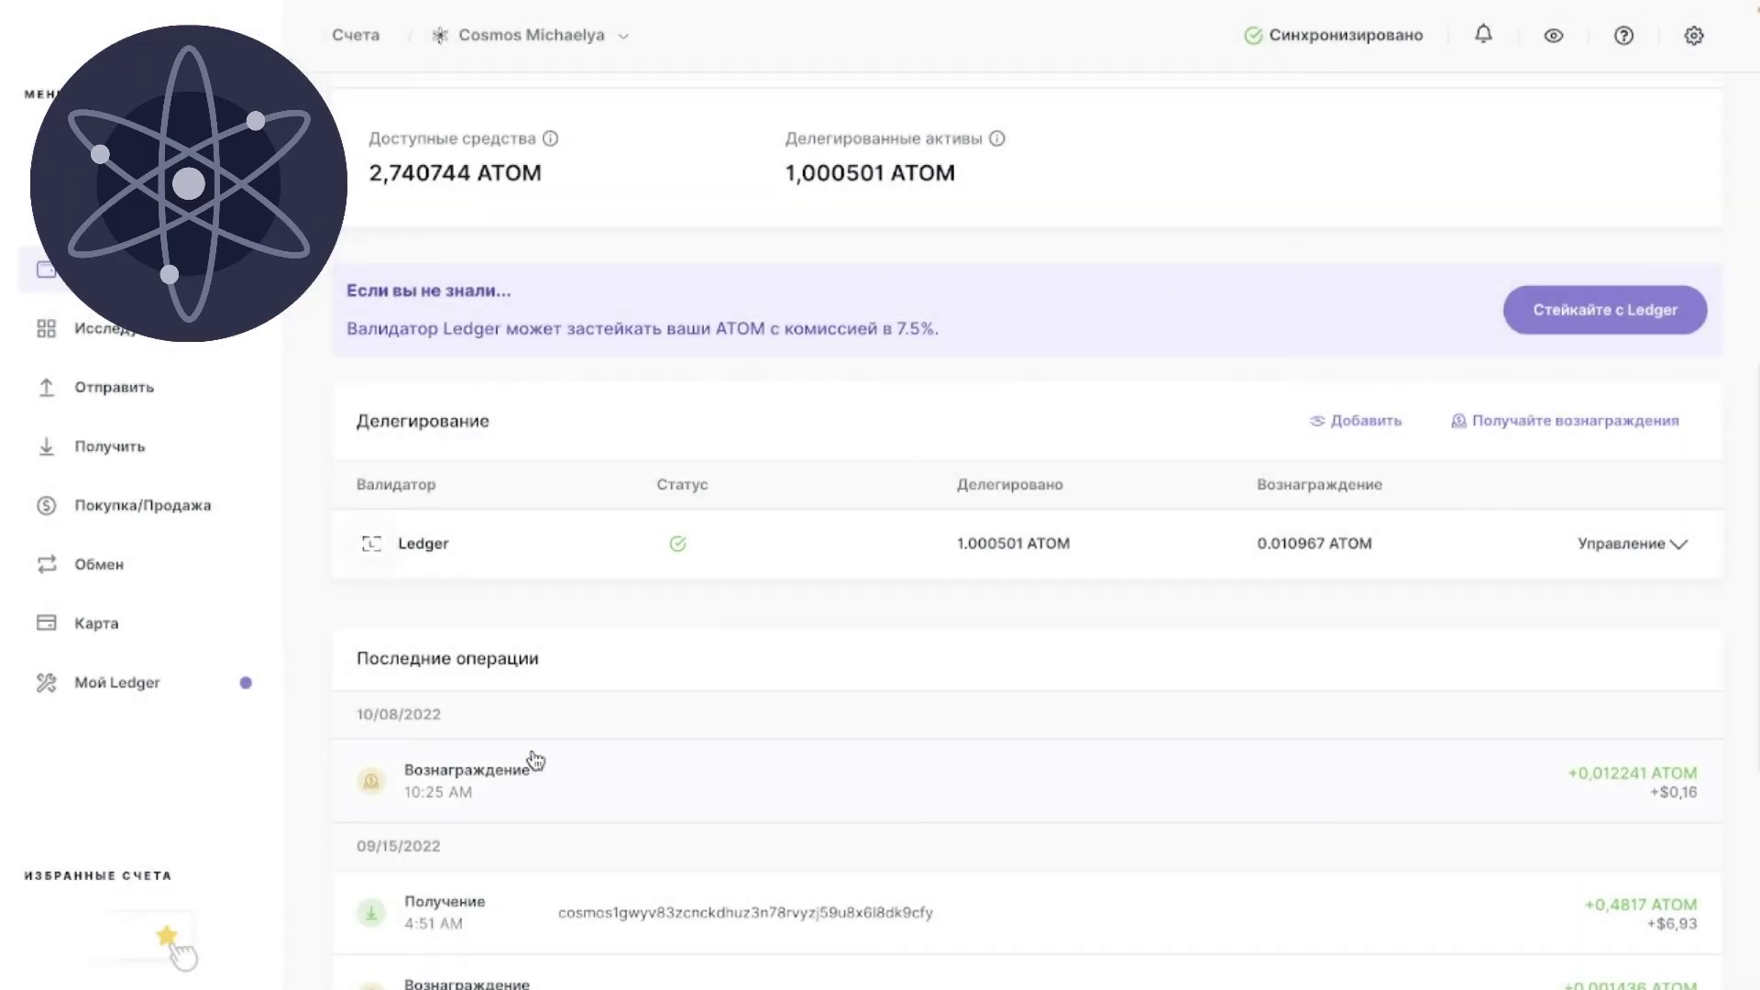
{"action": "left_click", "coordinate": [1461, 424]}
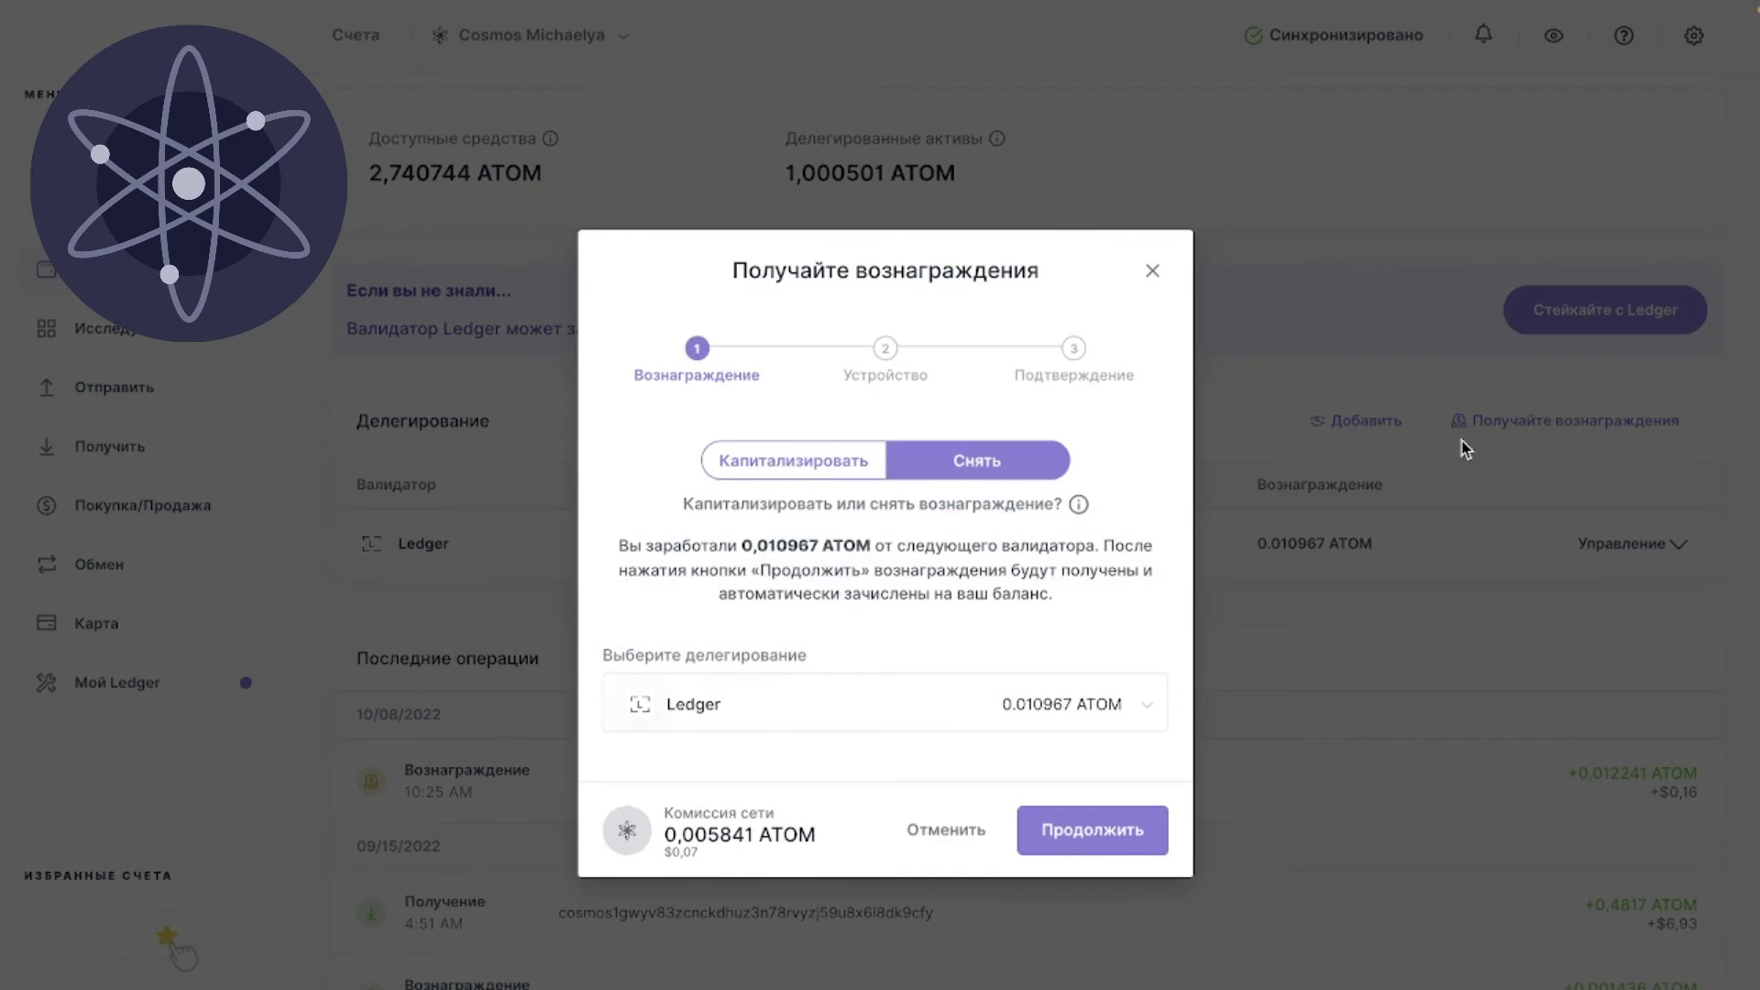
{"action": "left_click", "coordinate": [821, 478]}
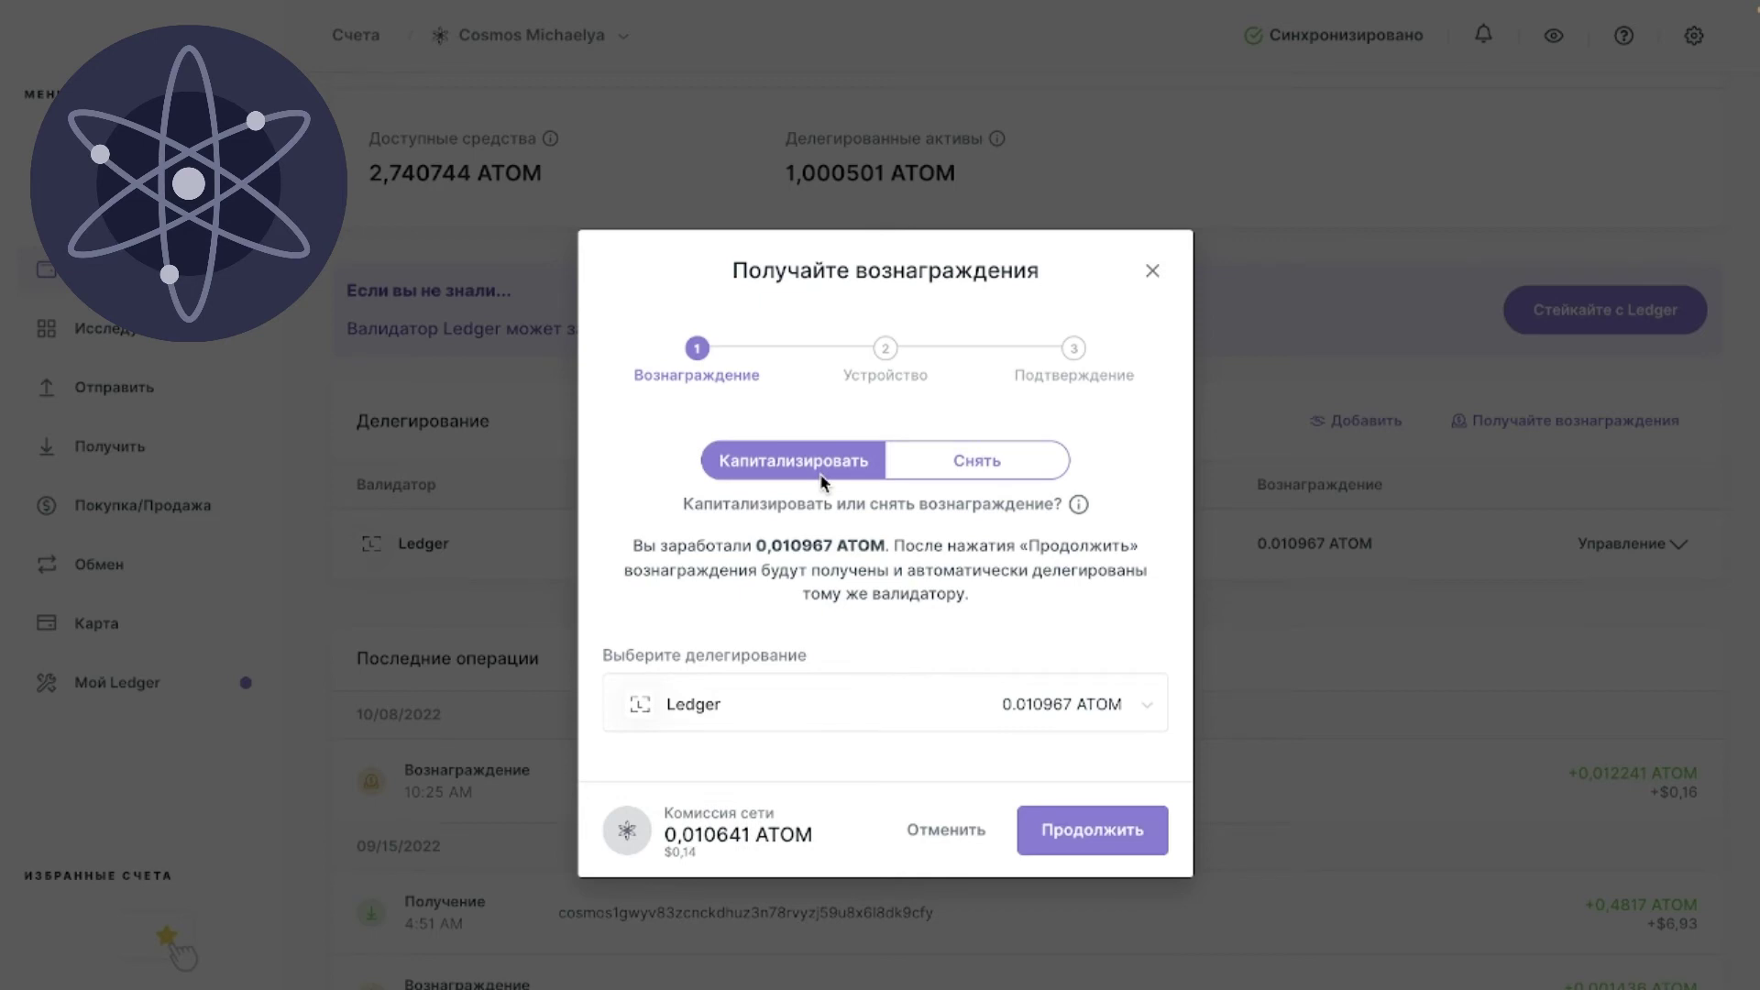
{"action": "left_click", "coordinate": [990, 469]}
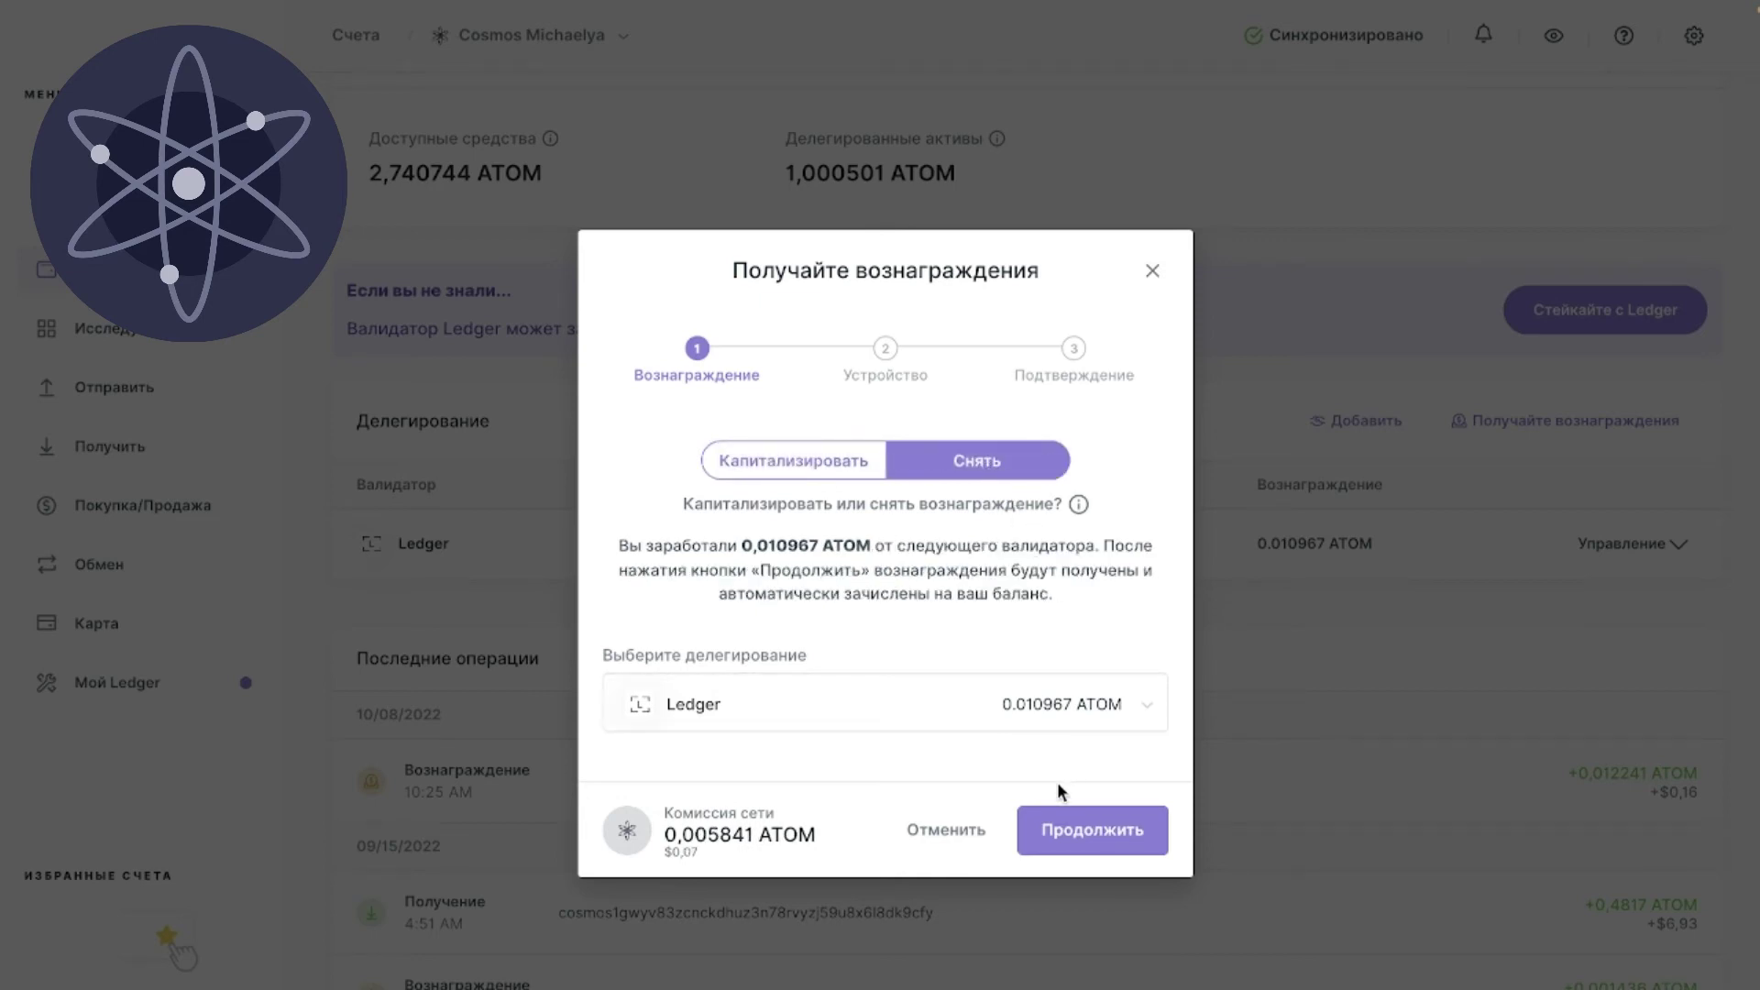
{"action": "left_click", "coordinate": [1053, 826]}
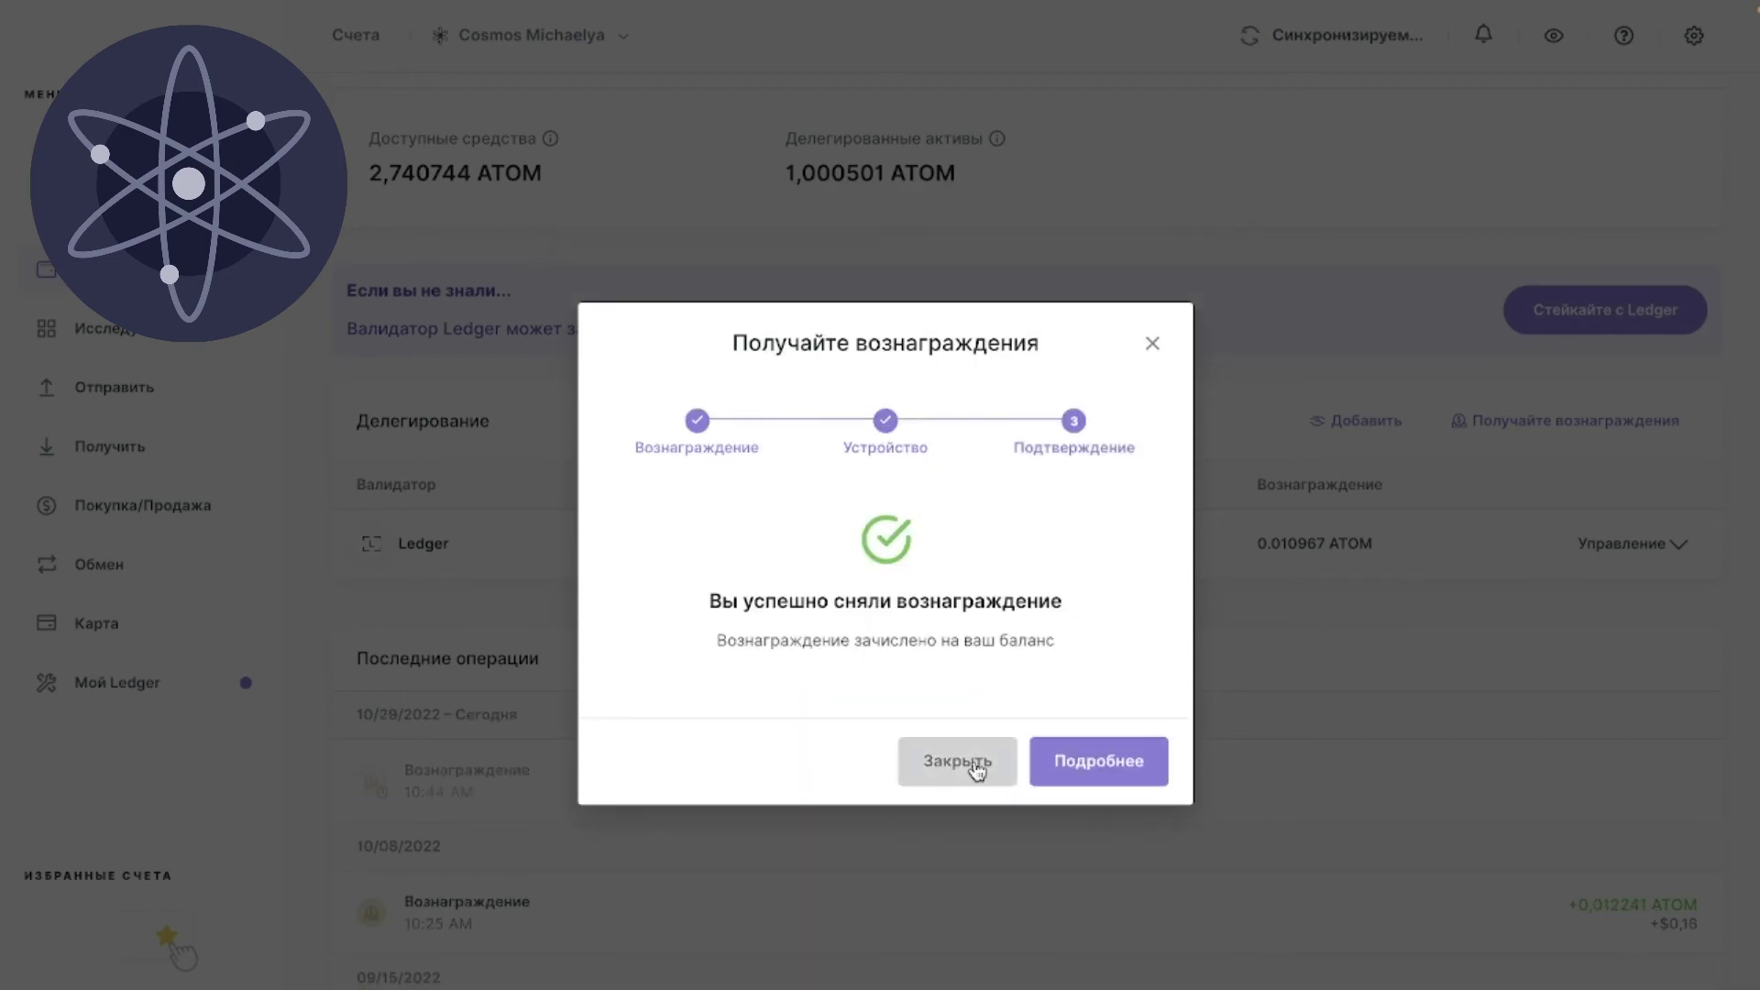
{"action": "left_click", "coordinate": [972, 764]}
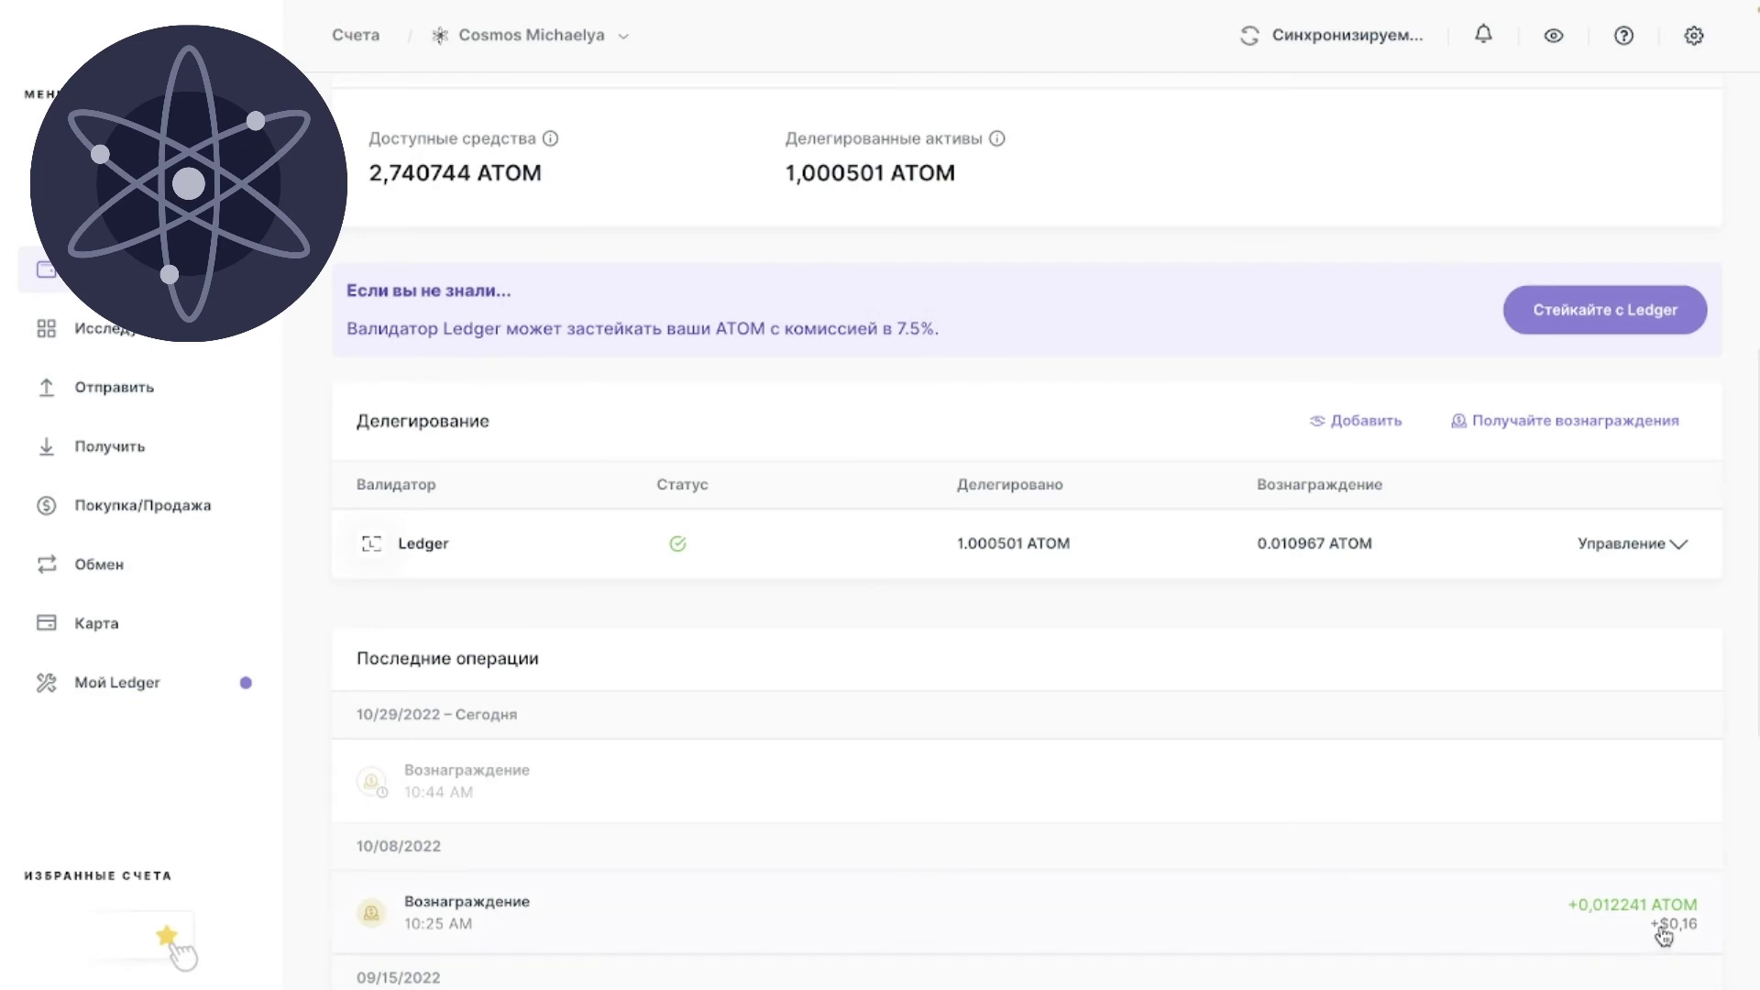
Check the claimed reward in the Cosmos account's latest operations, delegation rewards and available balance
{"action": "scroll", "coordinate": [1665, 937], "scroll_direction": "down", "scroll_amount": 1}
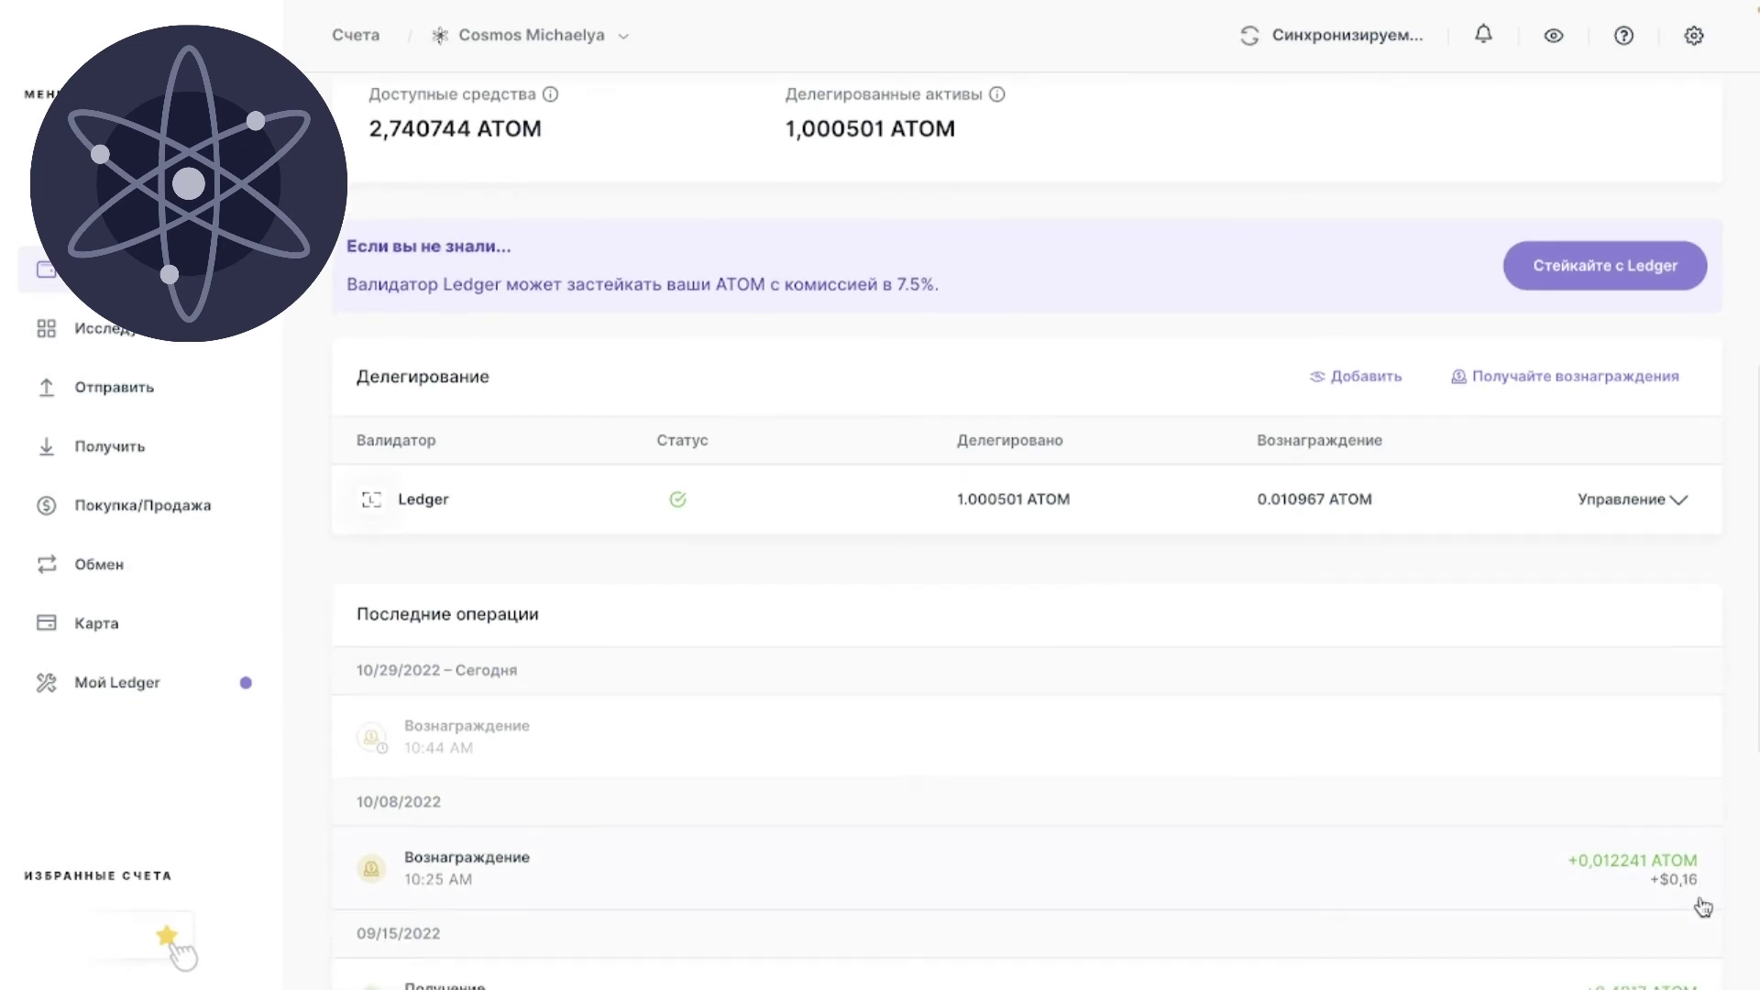
{"action": "scroll", "coordinate": [1679, 906], "scroll_direction": "down", "scroll_amount": 3}
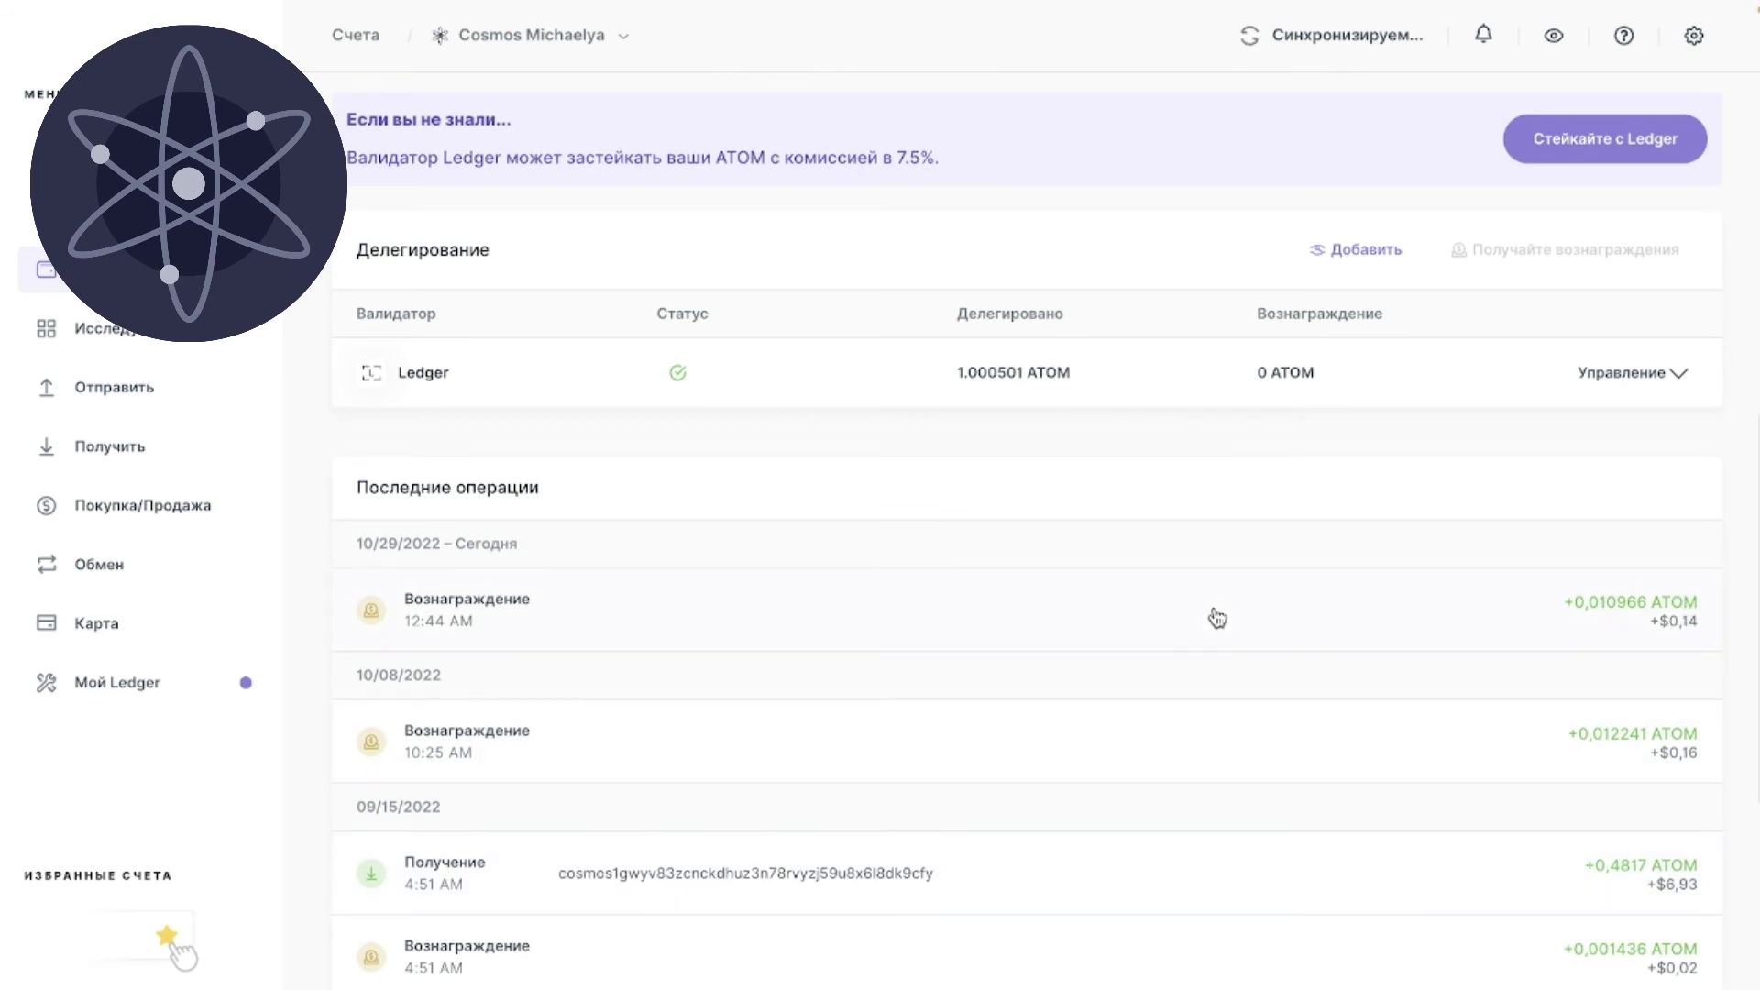
{"action": "scroll", "coordinate": [1216, 616], "scroll_direction": "down", "scroll_amount": 11}
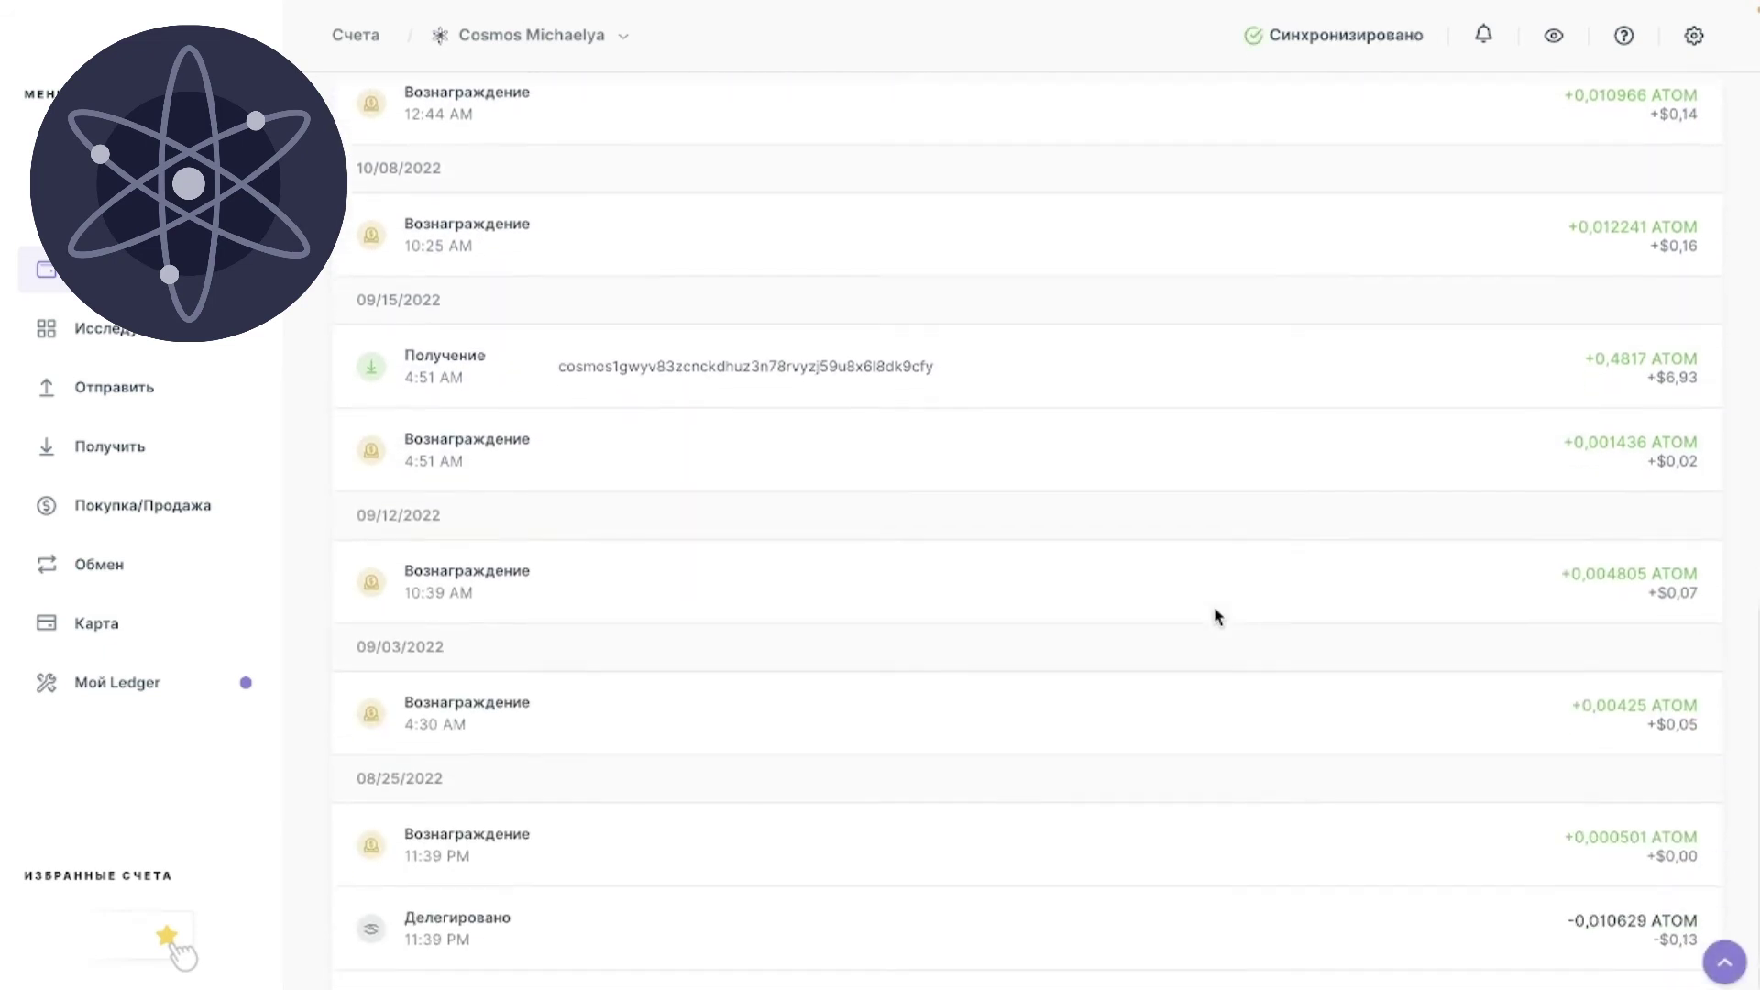
{"action": "scroll", "coordinate": [468, 754], "scroll_direction": "up", "scroll_amount": 17}
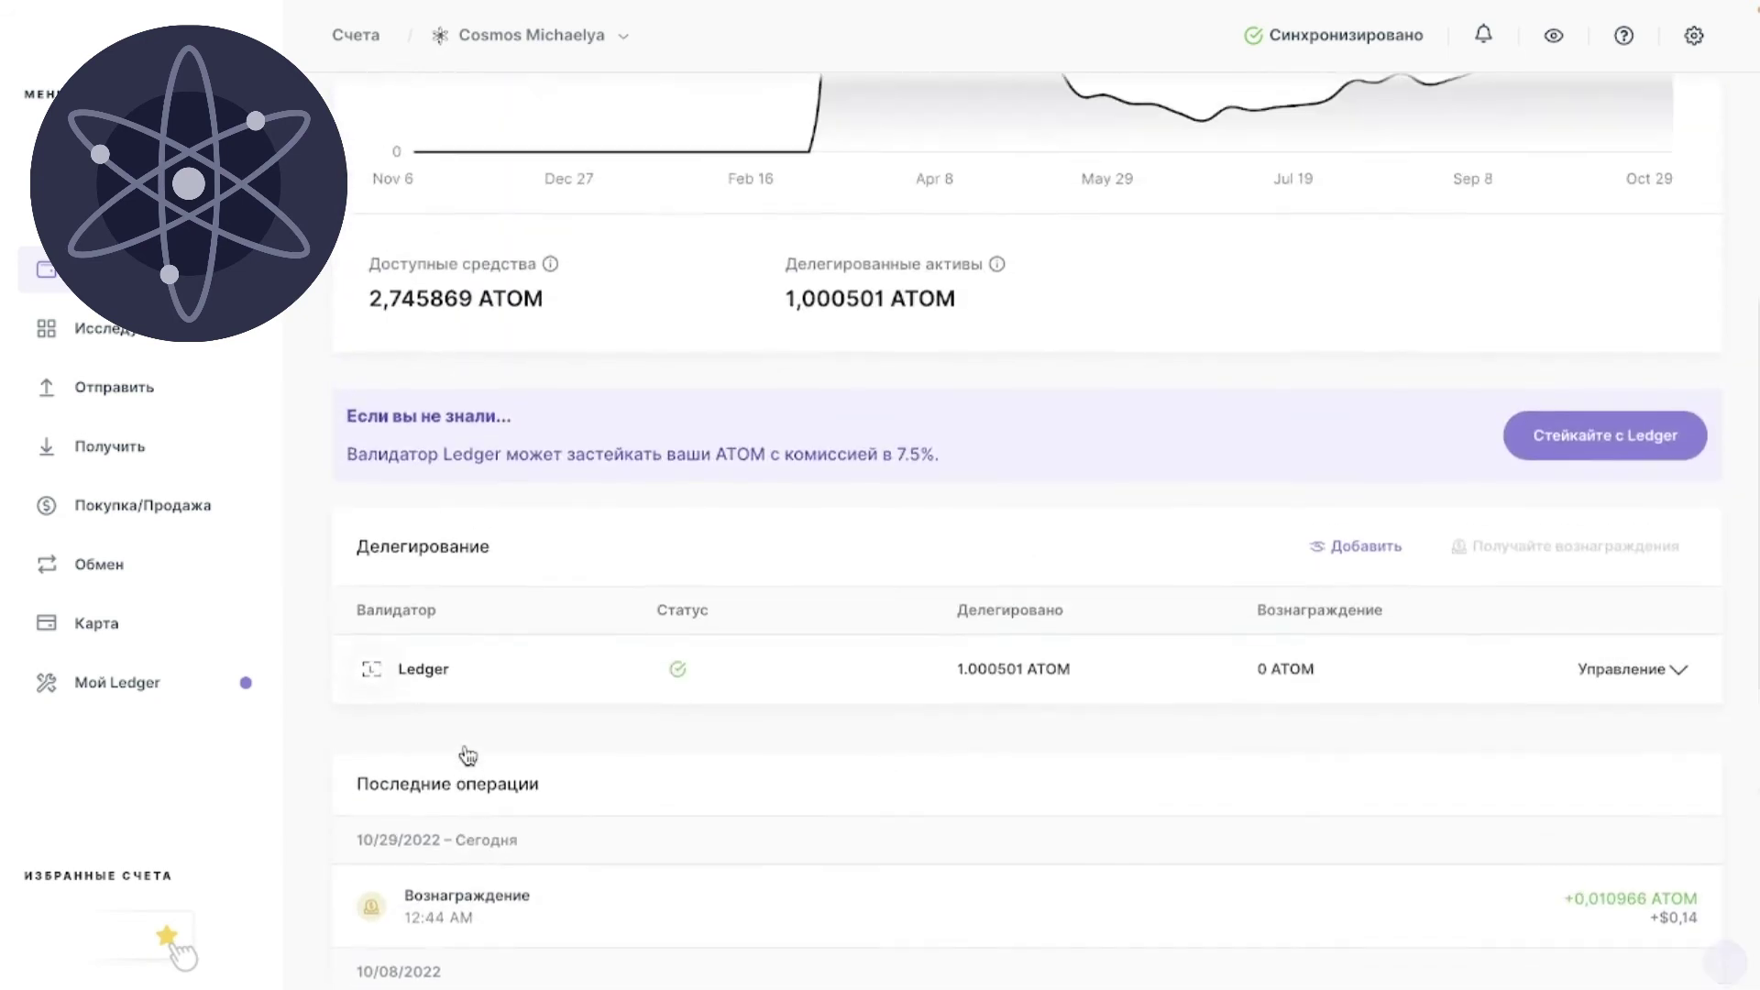
{"action": "scroll", "coordinate": [468, 754], "scroll_direction": "up", "scroll_amount": 13}
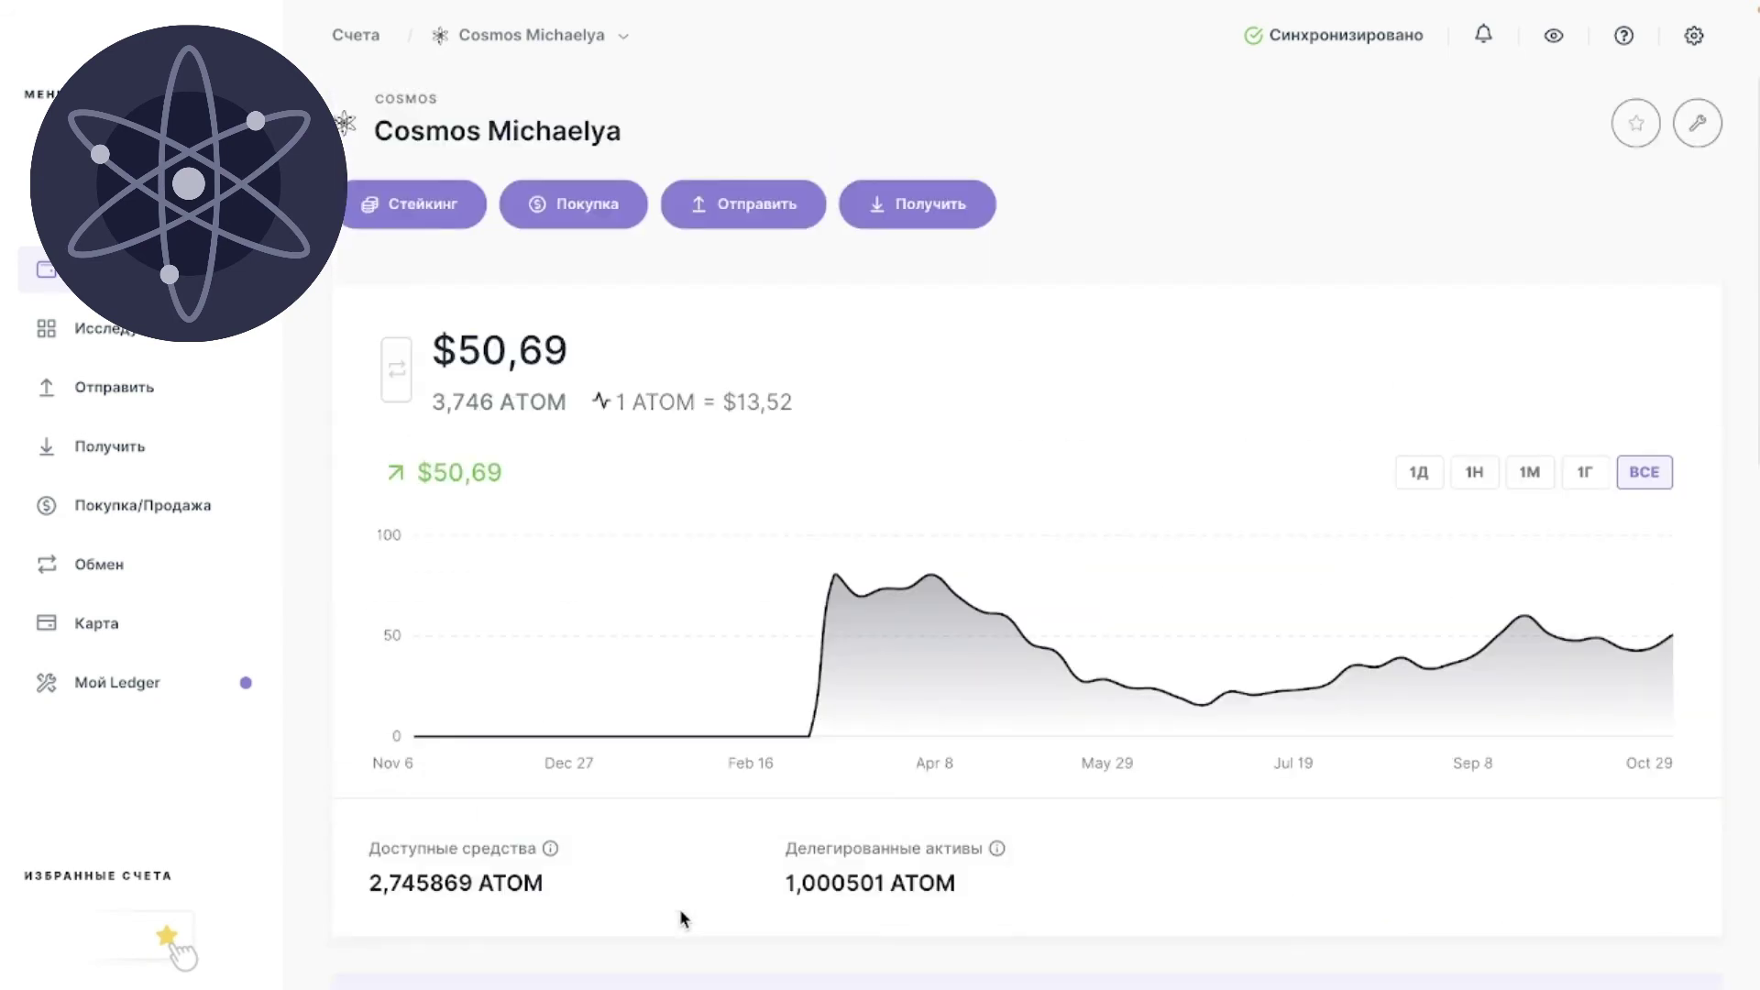
{"action": "scroll", "coordinate": [680, 910], "scroll_direction": "down", "scroll_amount": 7}
{"action": "scroll", "coordinate": [679, 910], "scroll_direction": "up", "scroll_amount": 7}
{"action": "scroll", "coordinate": [1100, 734], "scroll_direction": "down", "scroll_amount": 8}
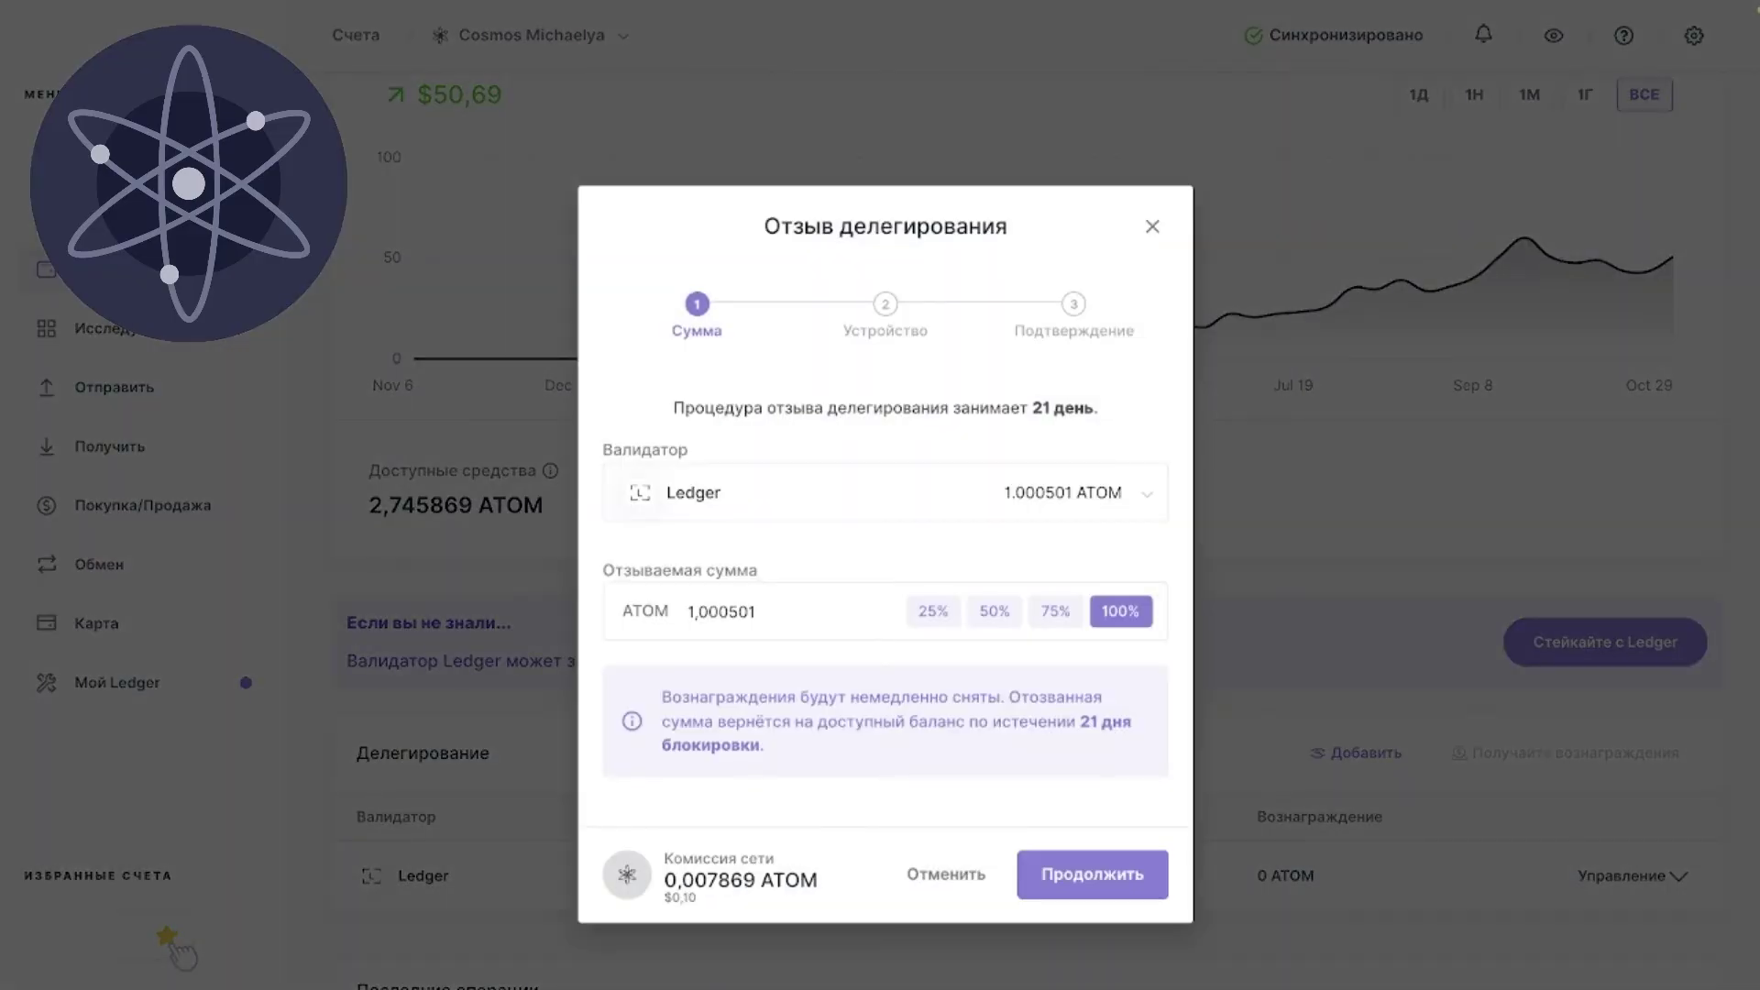
{"action": "left_click", "coordinate": [1150, 226]}
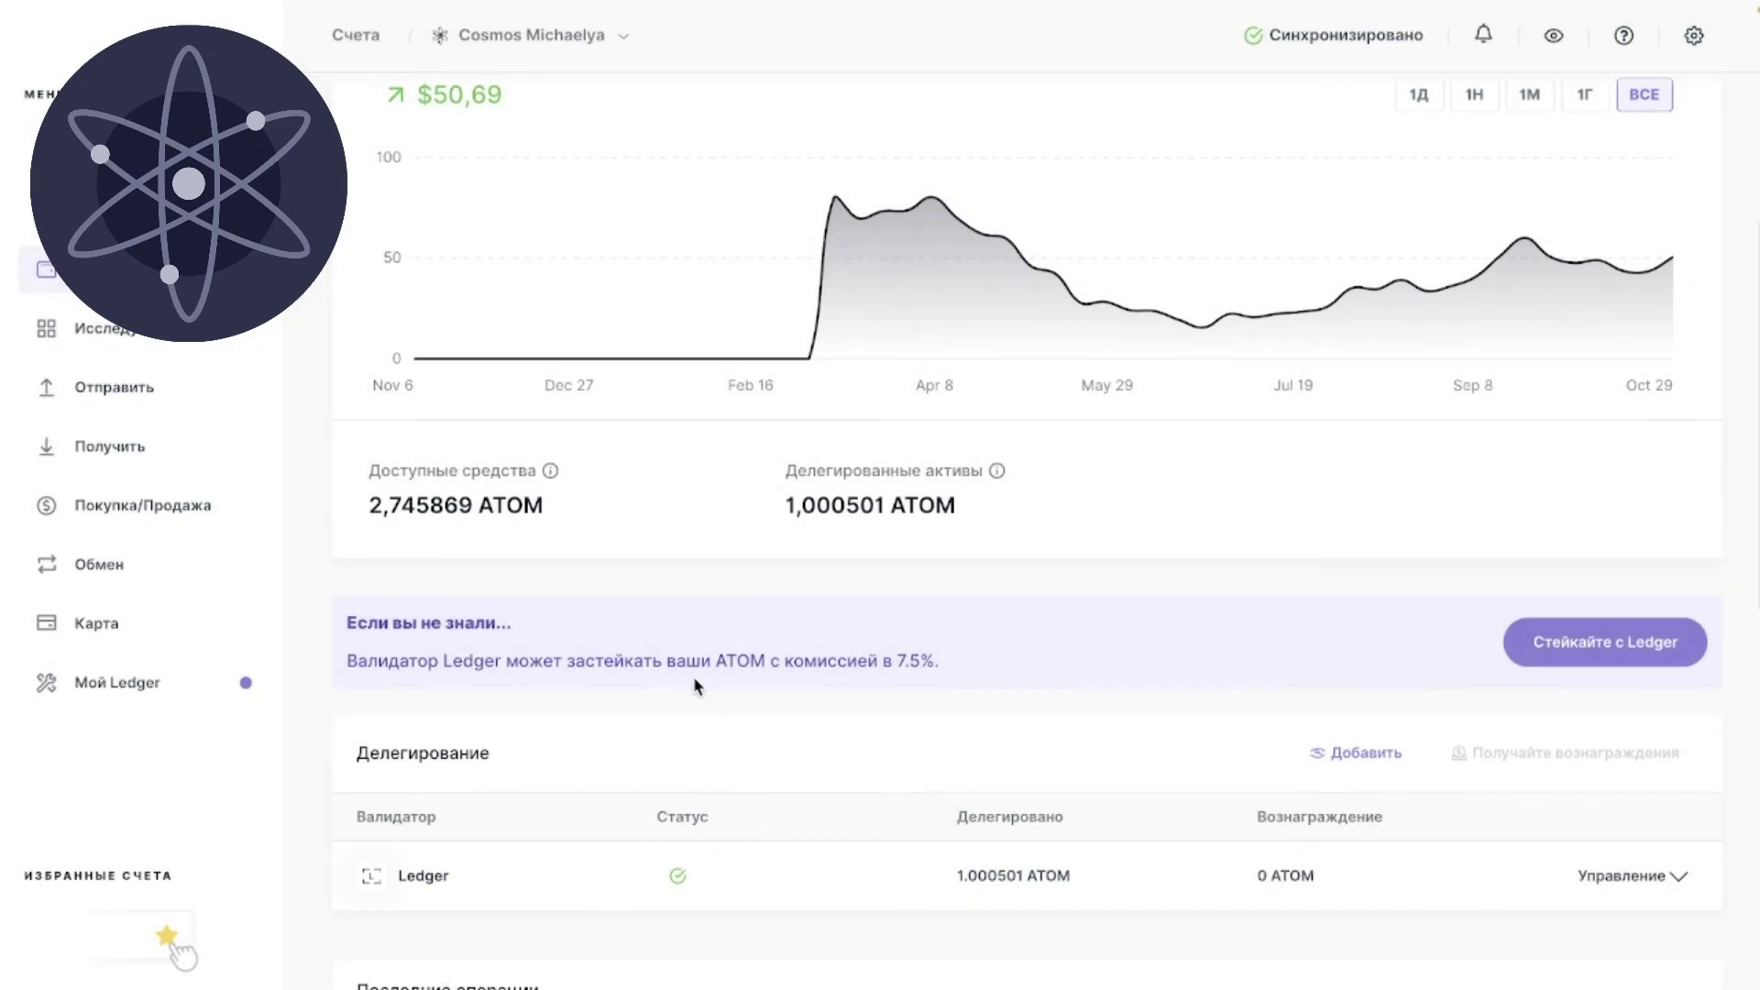
Start withdrawing the ATOM delegation from the Ledger validator, try the 25%, 50% and 75% amounts, and set it to 100%
{"action": "scroll", "coordinate": [974, 672], "scroll_direction": "down", "scroll_amount": 3}
{"action": "left_click", "coordinate": [1625, 649]}
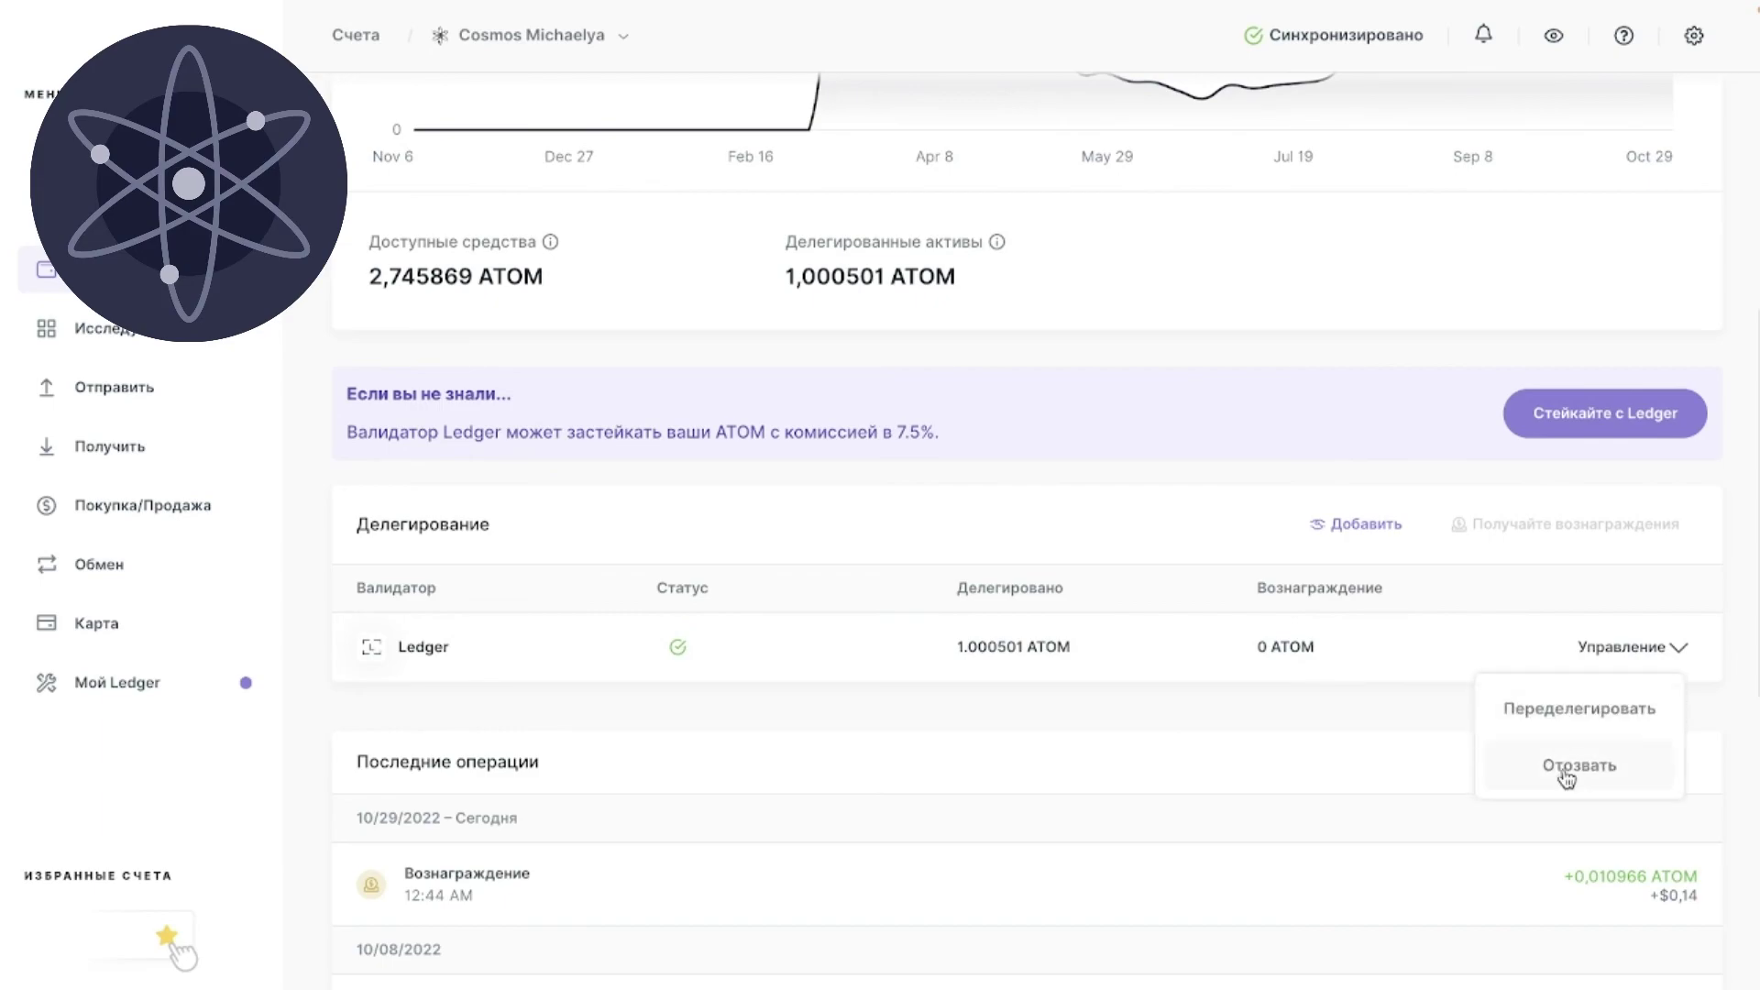
{"action": "left_click", "coordinate": [1566, 768]}
{"action": "left_click", "coordinate": [1009, 623]}
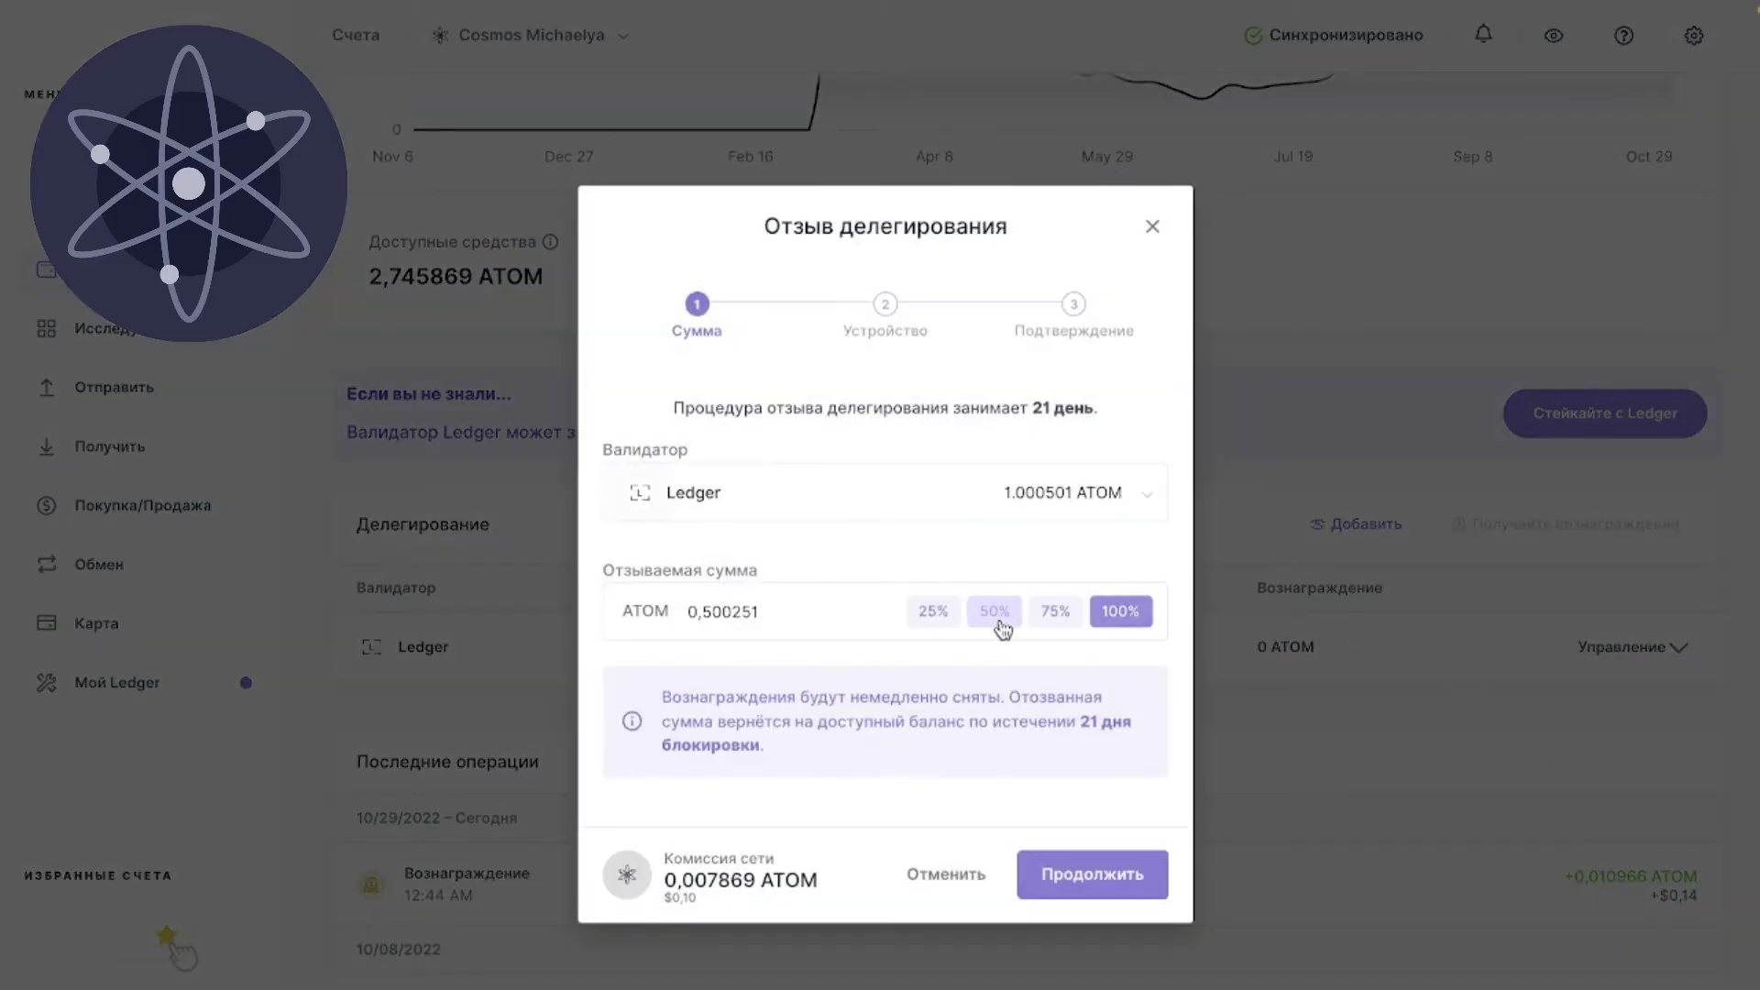
{"action": "left_click", "coordinate": [932, 613]}
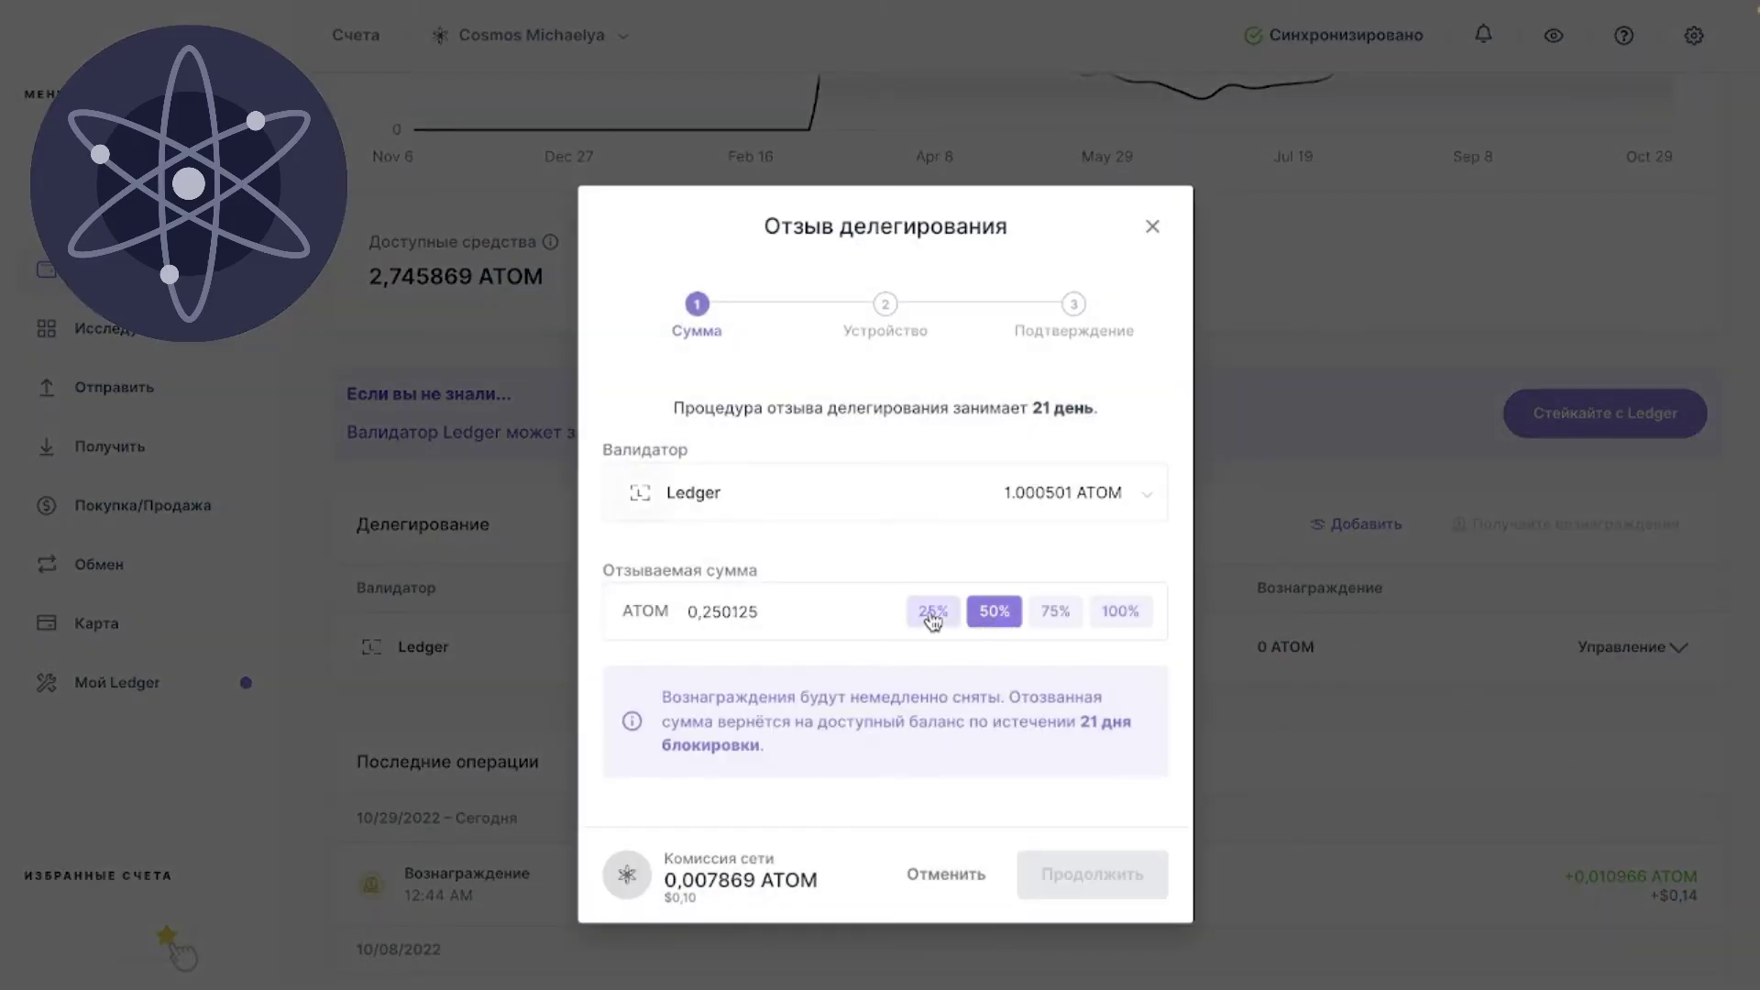
{"action": "left_click", "coordinate": [990, 617]}
{"action": "left_click", "coordinate": [1041, 619]}
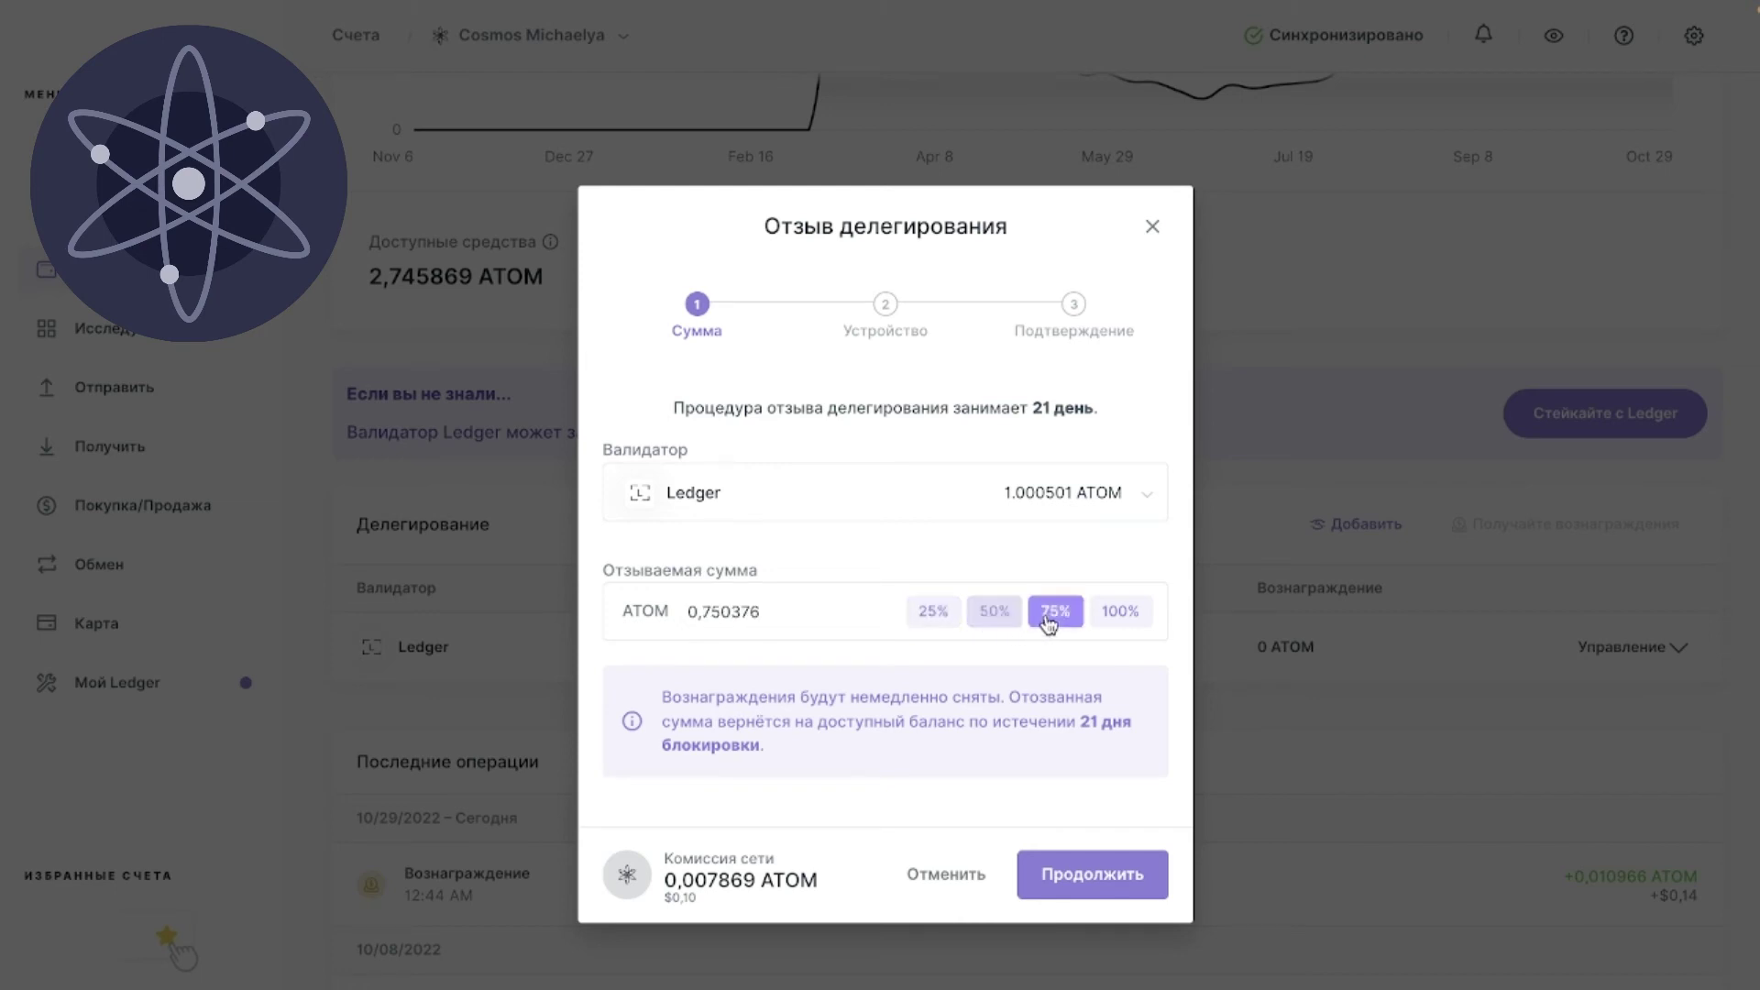
{"action": "left_click", "coordinate": [1123, 612]}
Complete the ATOM undelegation, close the finished operation, and check the status of the withdrawn funds
{"action": "left_click", "coordinate": [805, 622]}
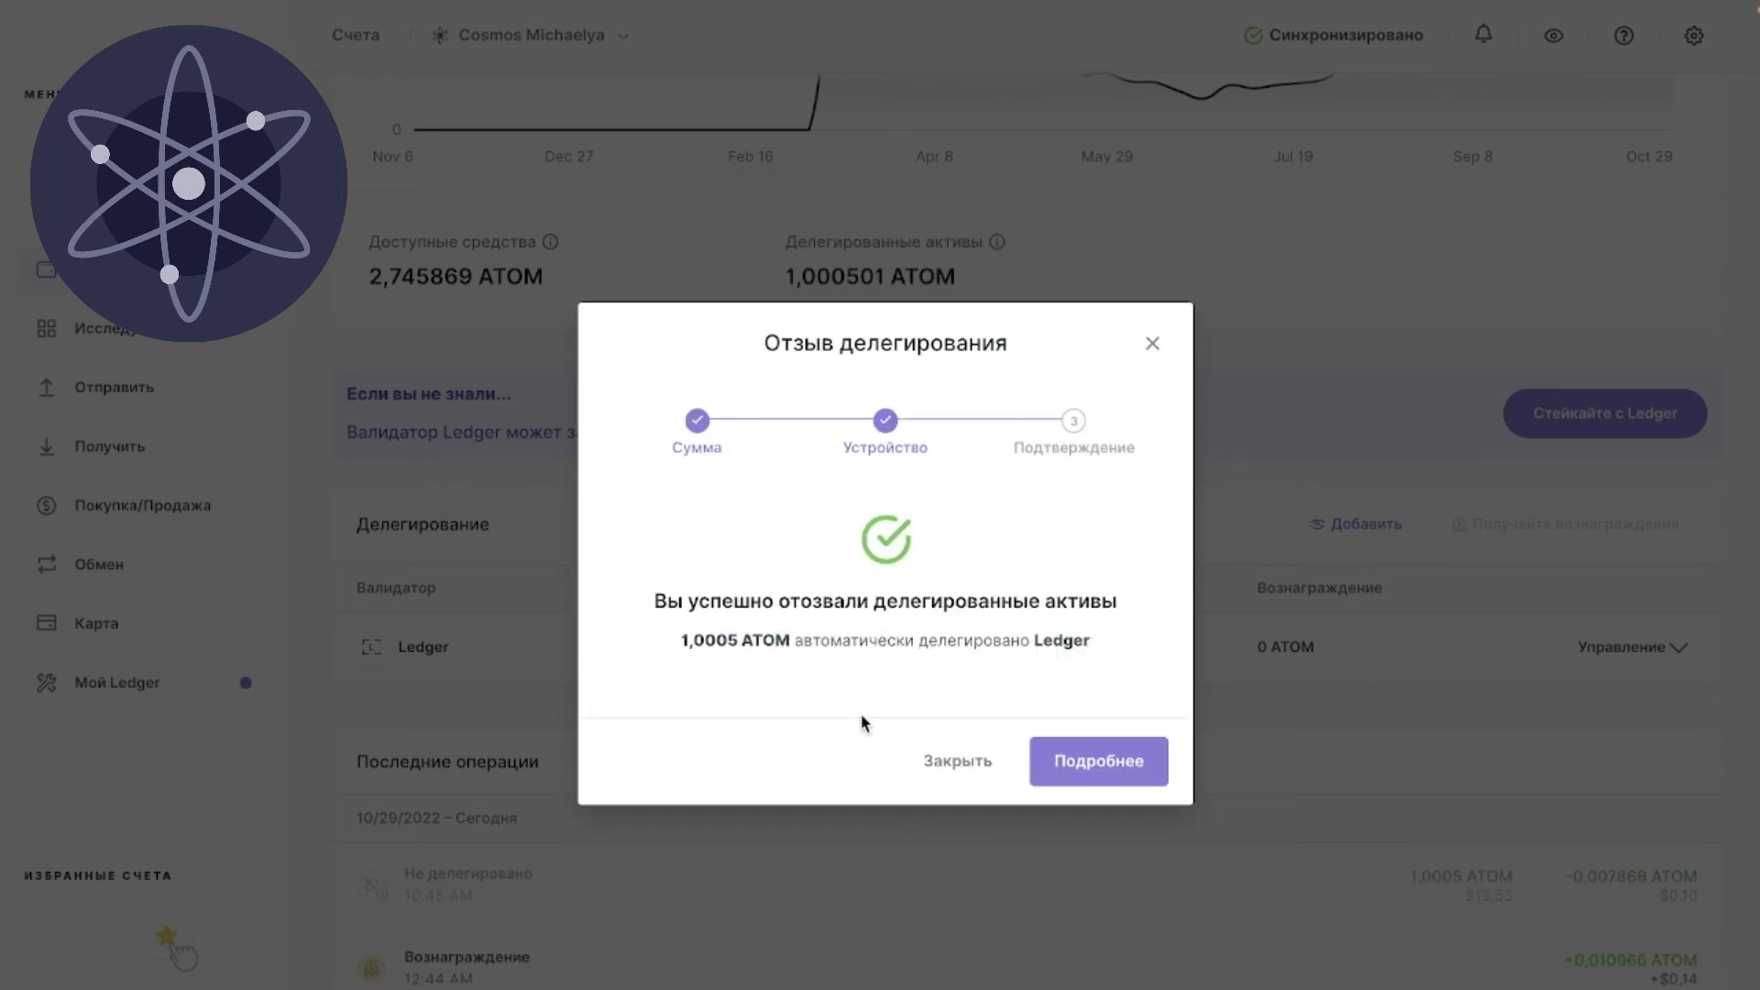
{"action": "left_click", "coordinate": [954, 750]}
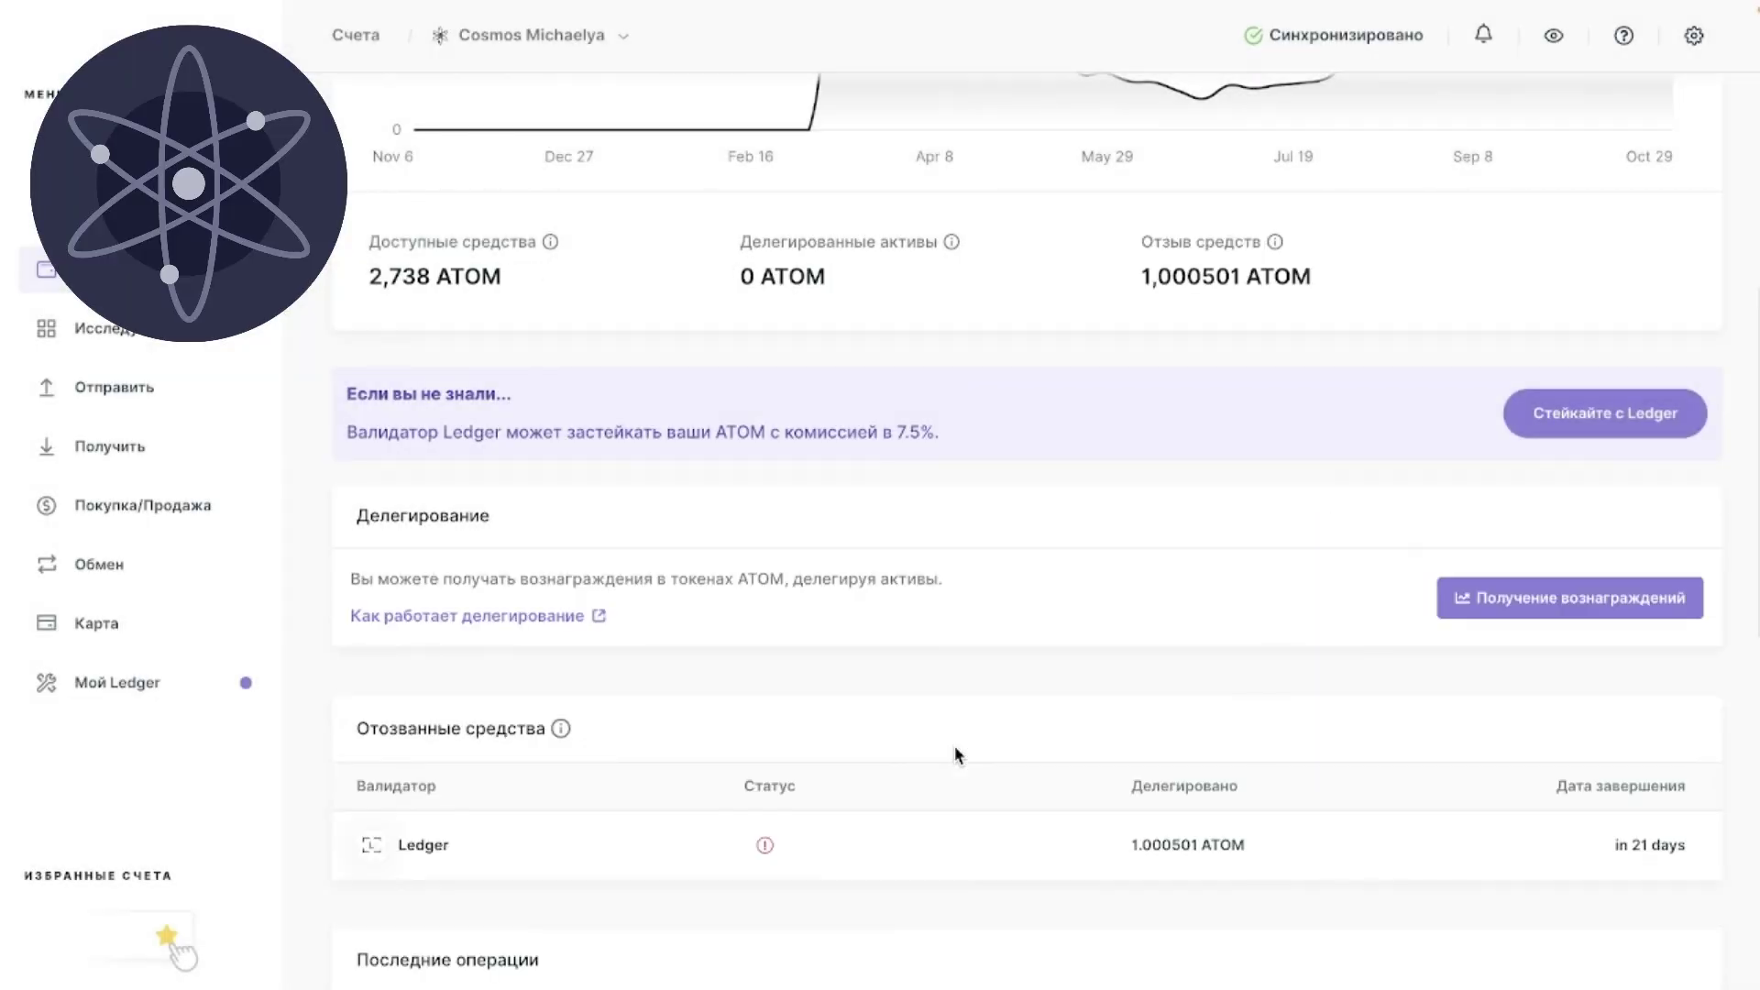
{"action": "scroll", "coordinate": [956, 748], "scroll_direction": "down", "scroll_amount": 3}
{"action": "mouse_move", "coordinate": [759, 633]}
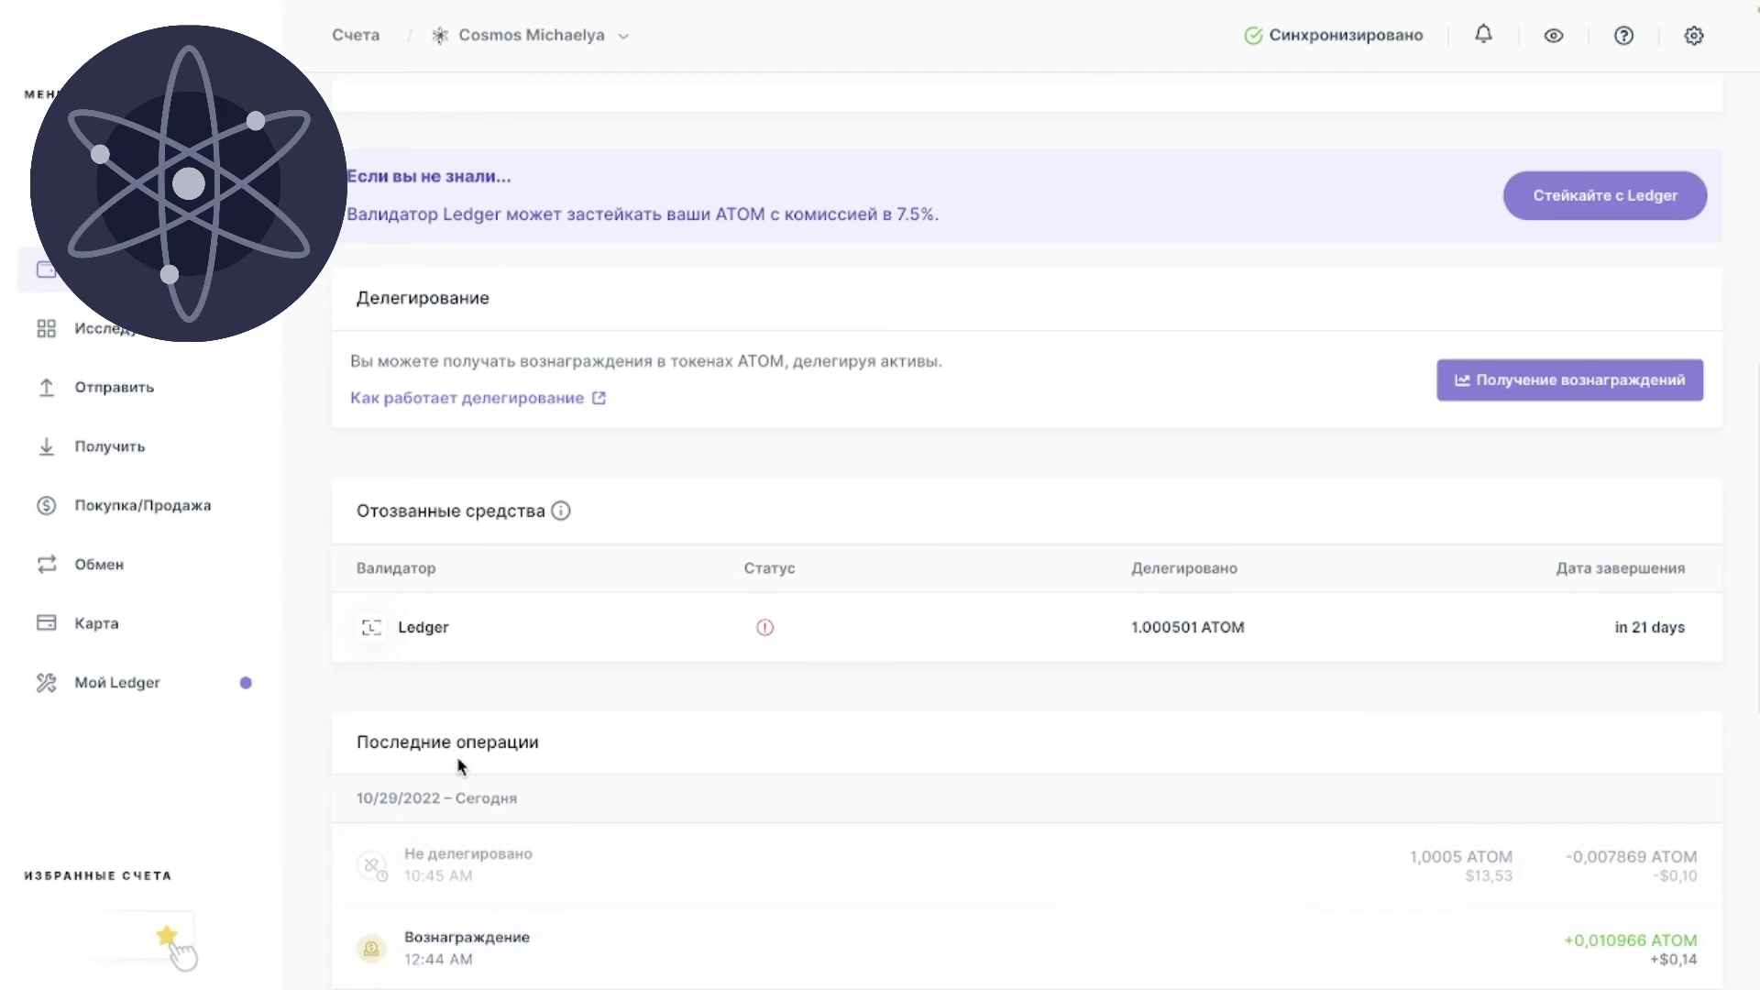
Open the Tron account from the accounts list and examine its votes, tokens and latest operations
{"action": "left_click", "coordinate": [73, 269]}
{"action": "scroll", "coordinate": [623, 637], "scroll_direction": "down", "scroll_amount": 6}
{"action": "scroll", "coordinate": [624, 638], "scroll_direction": "down", "scroll_amount": 10}
{"action": "left_click", "coordinate": [527, 464]}
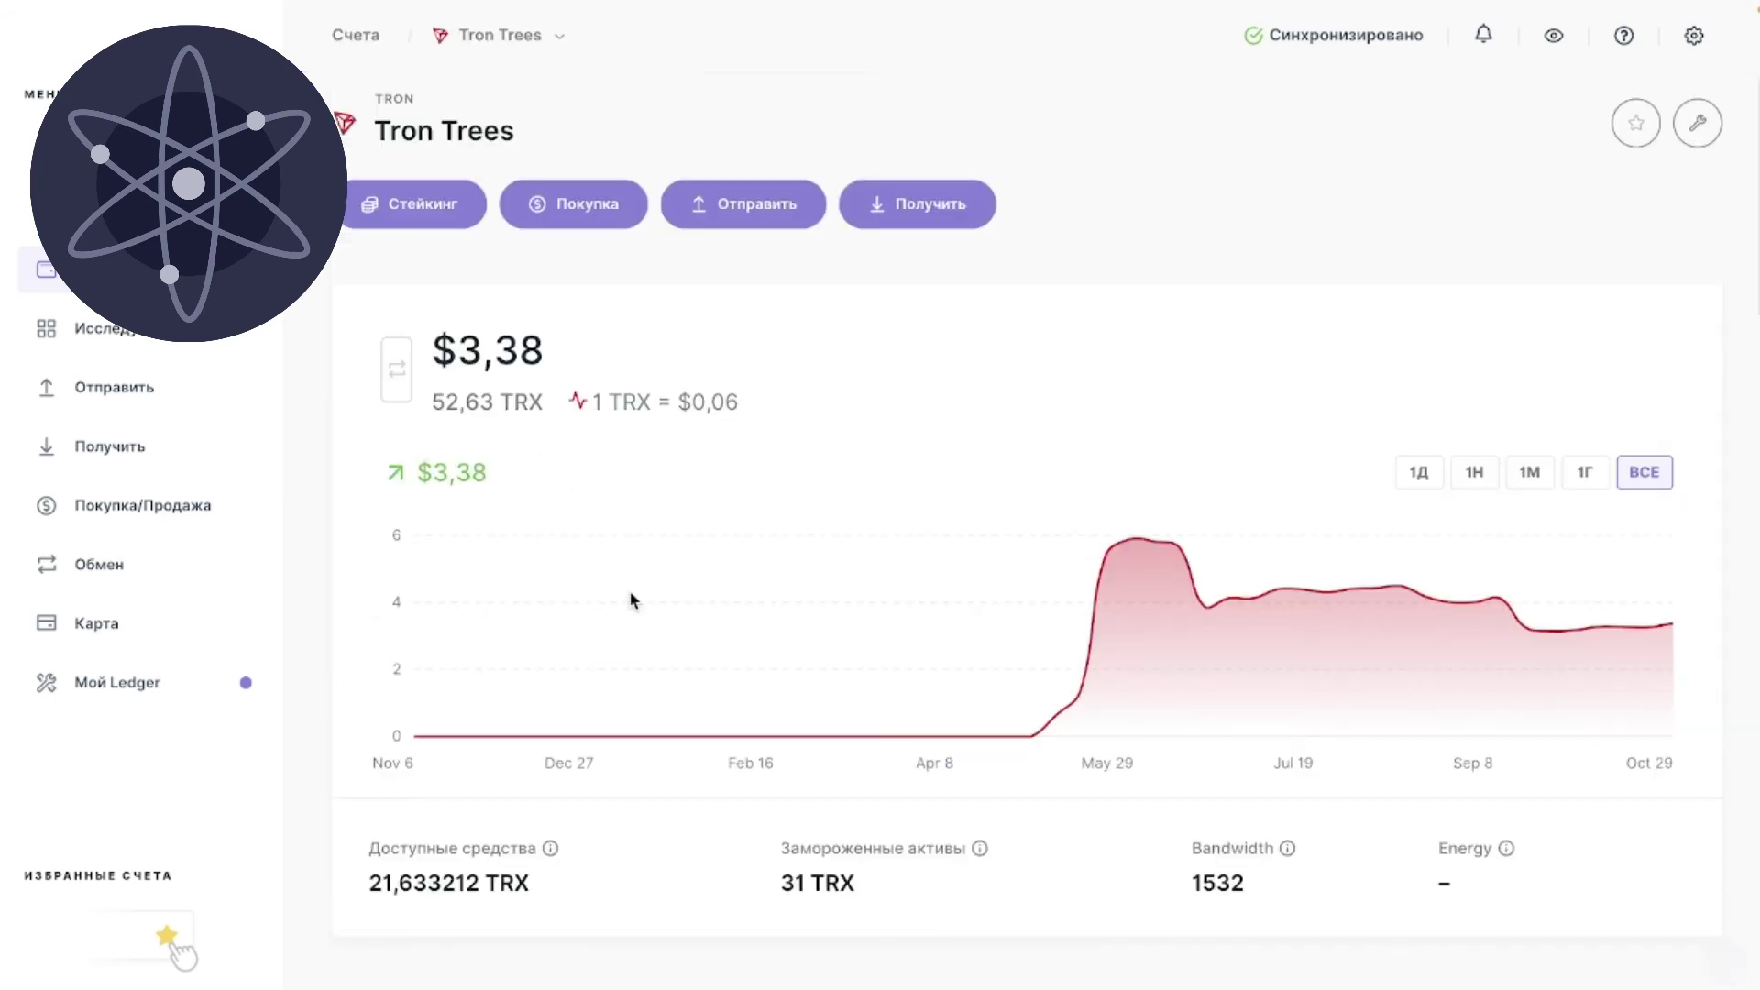
{"action": "scroll", "coordinate": [630, 601], "scroll_direction": "down", "scroll_amount": 3}
{"action": "scroll", "coordinate": [1492, 864], "scroll_direction": "down", "scroll_amount": 6}
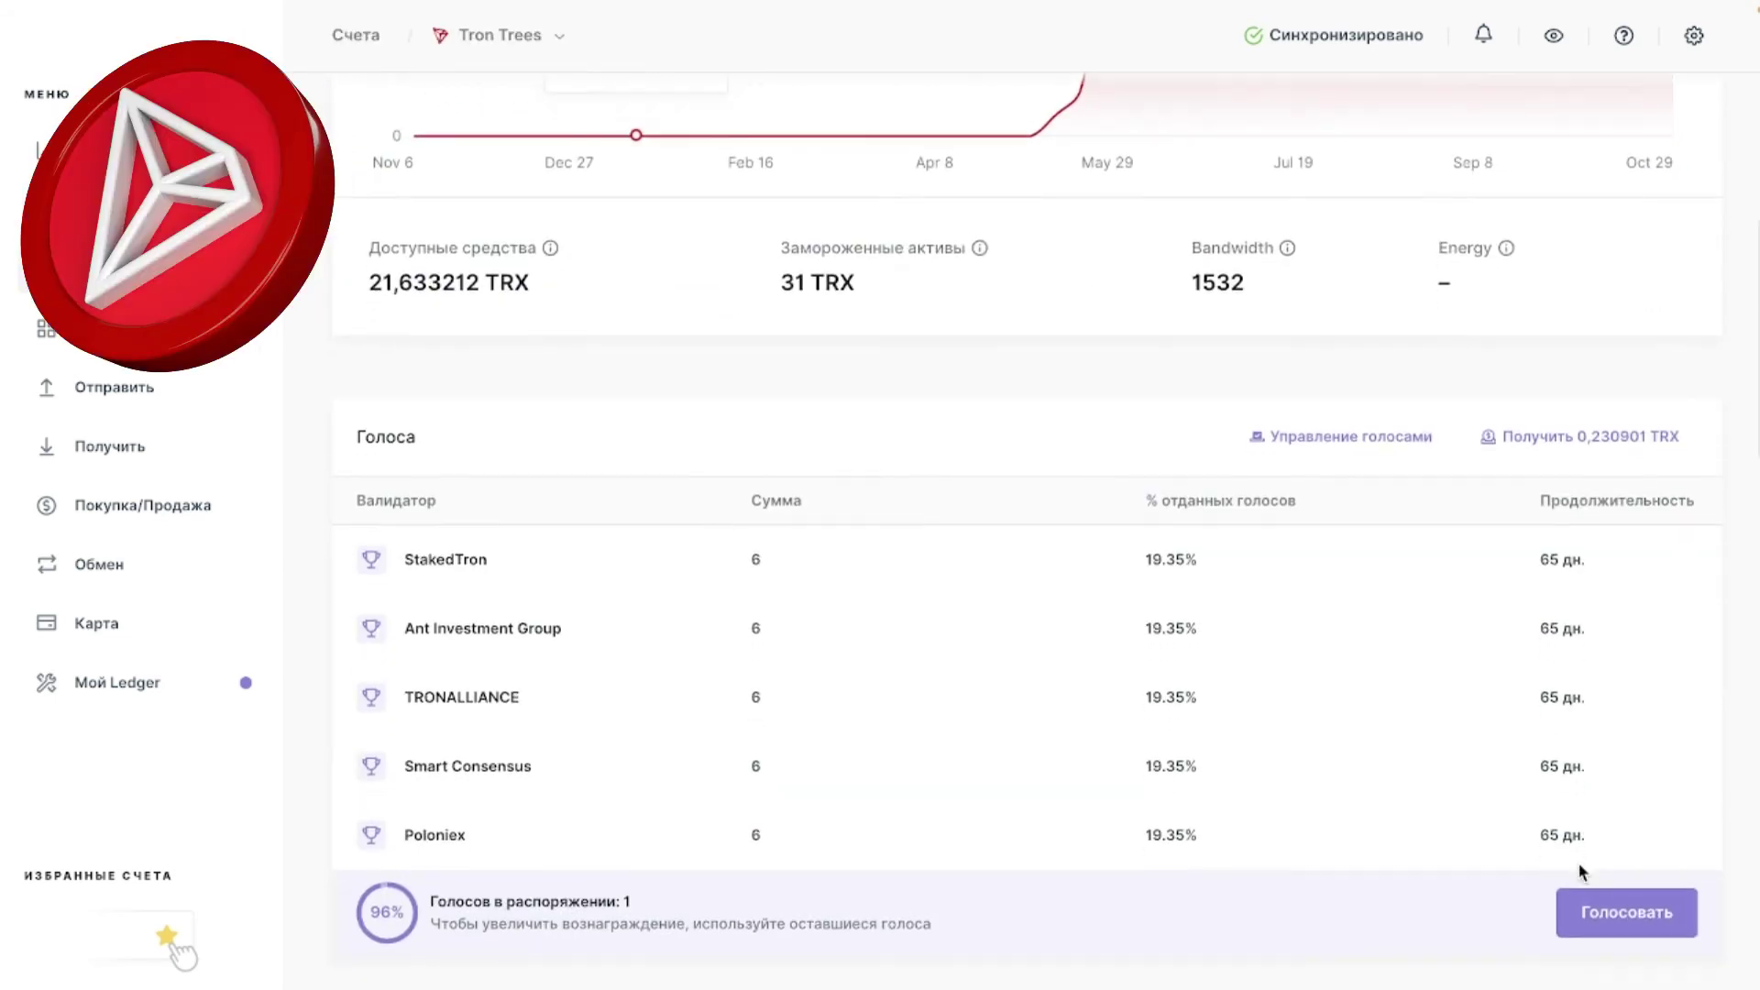
{"action": "scroll", "coordinate": [1525, 642], "scroll_direction": "down", "scroll_amount": 5}
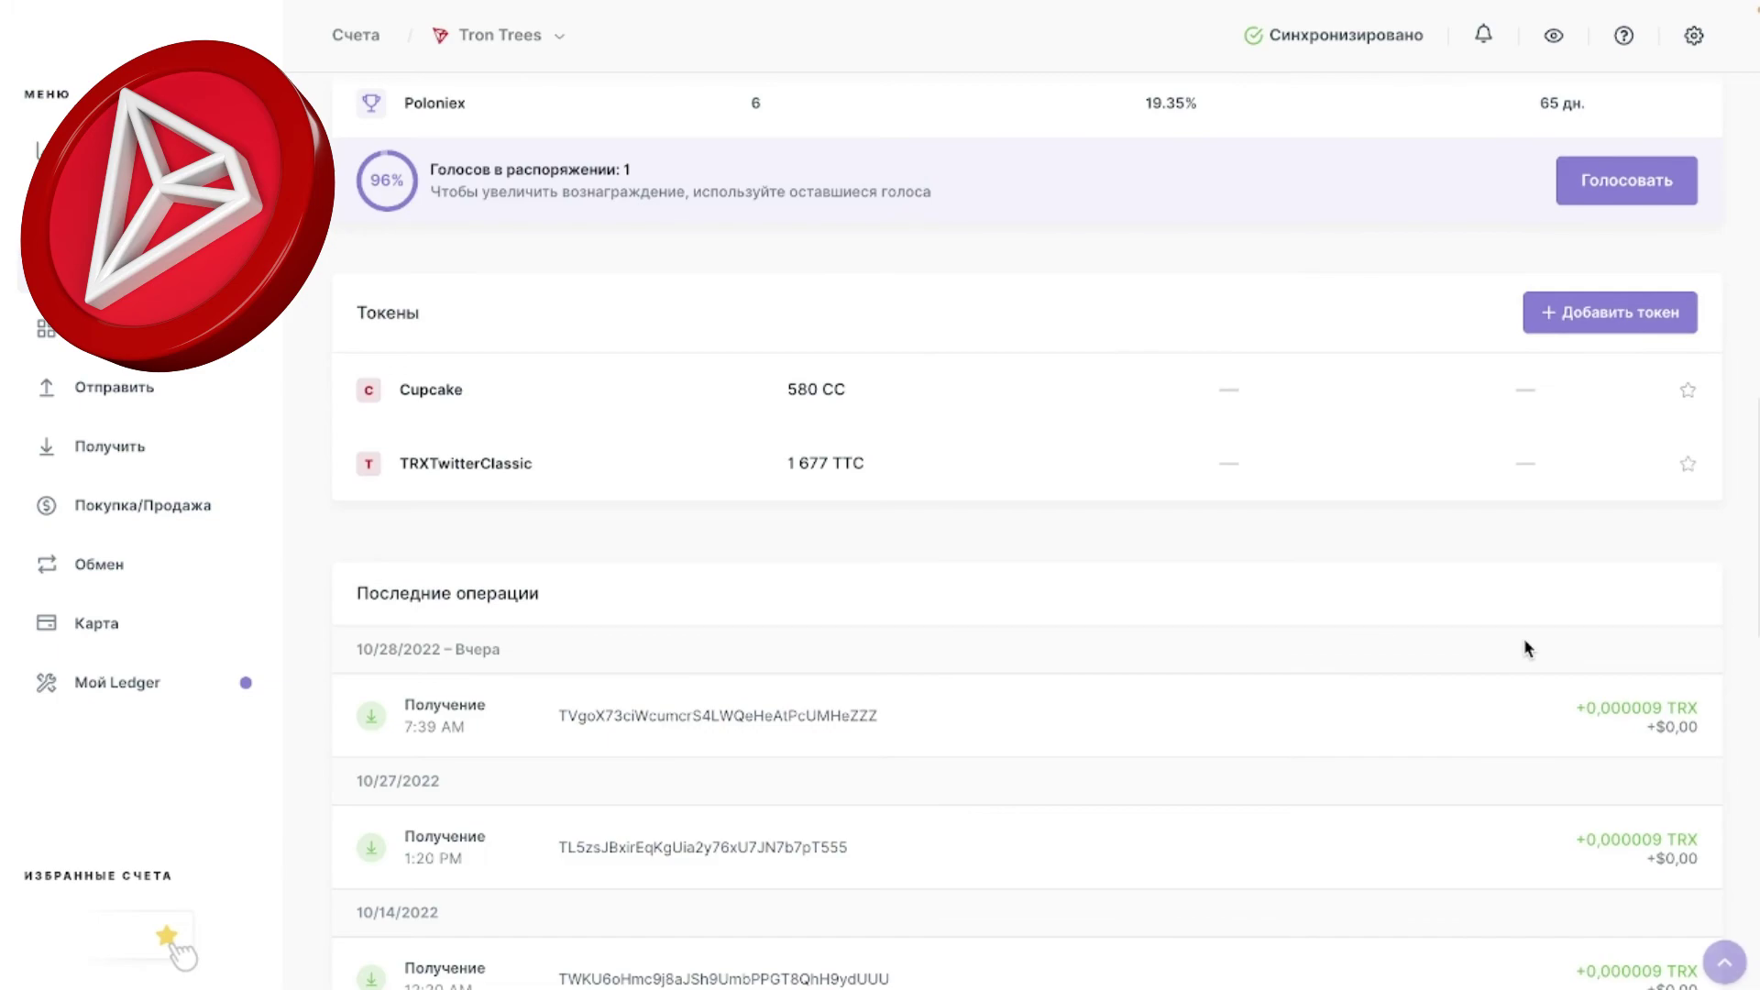
Claim the TRX rewards earned by voting for validators and close the finished operation
{"action": "scroll", "coordinate": [1525, 648], "scroll_direction": "up", "scroll_amount": 6}
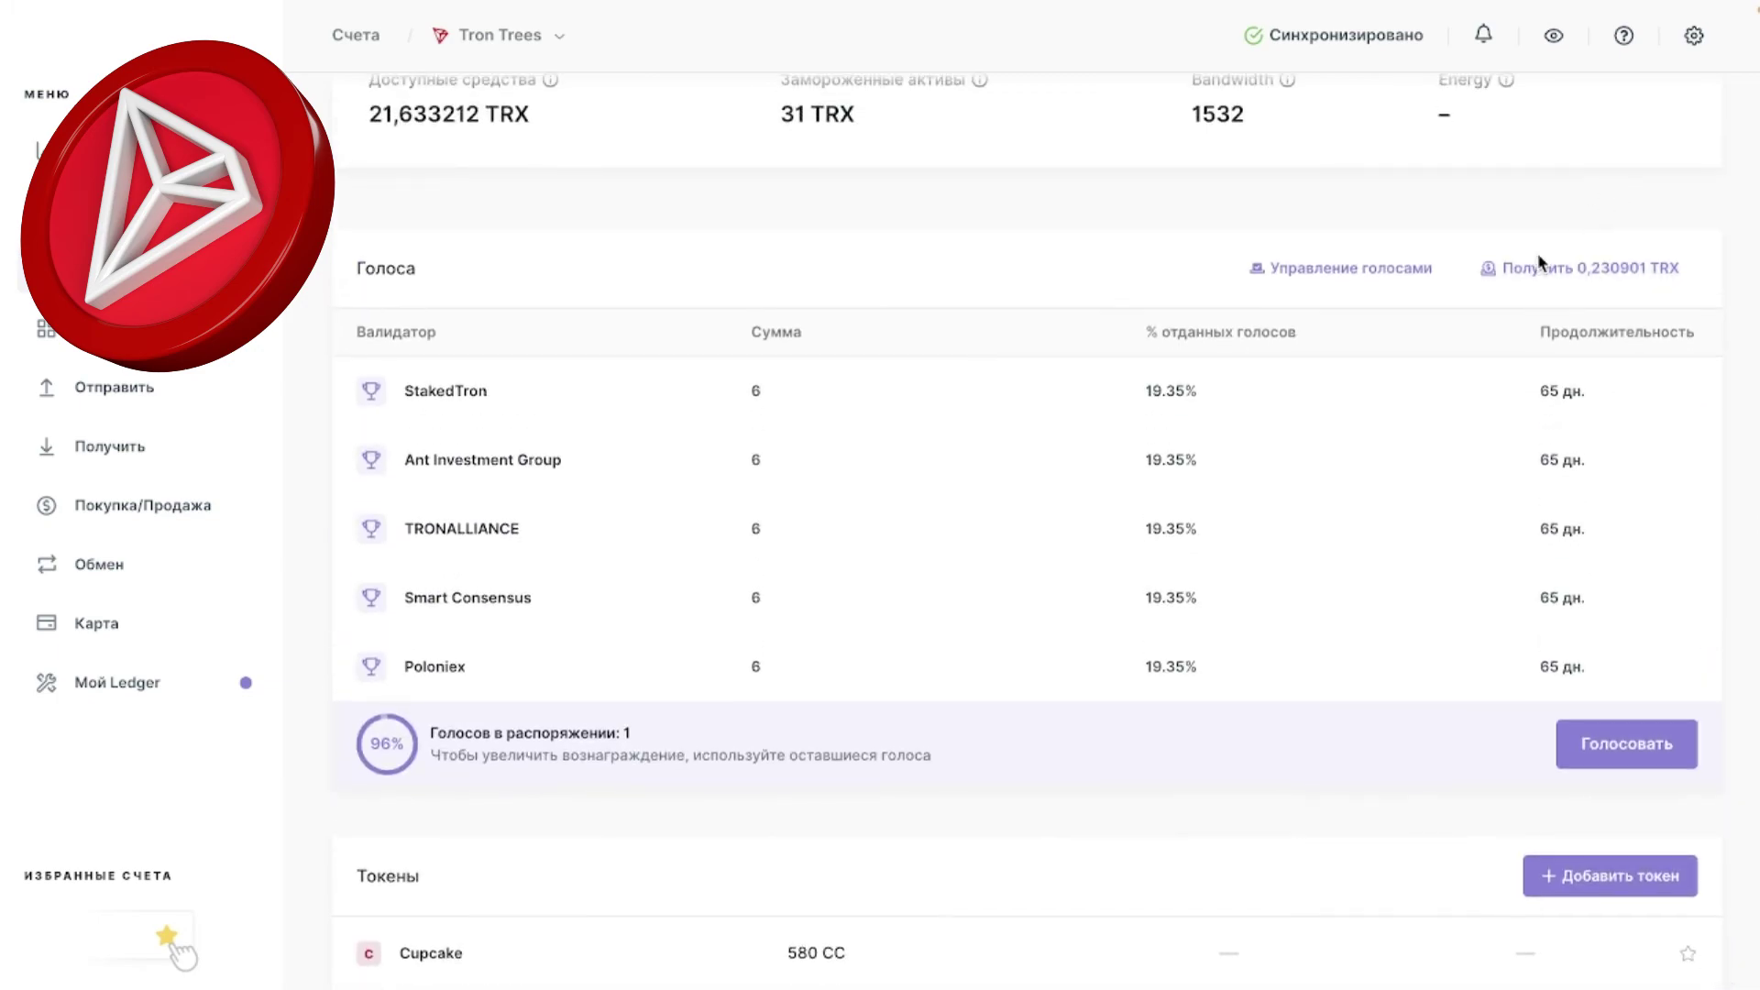
{"action": "left_click", "coordinate": [1540, 266]}
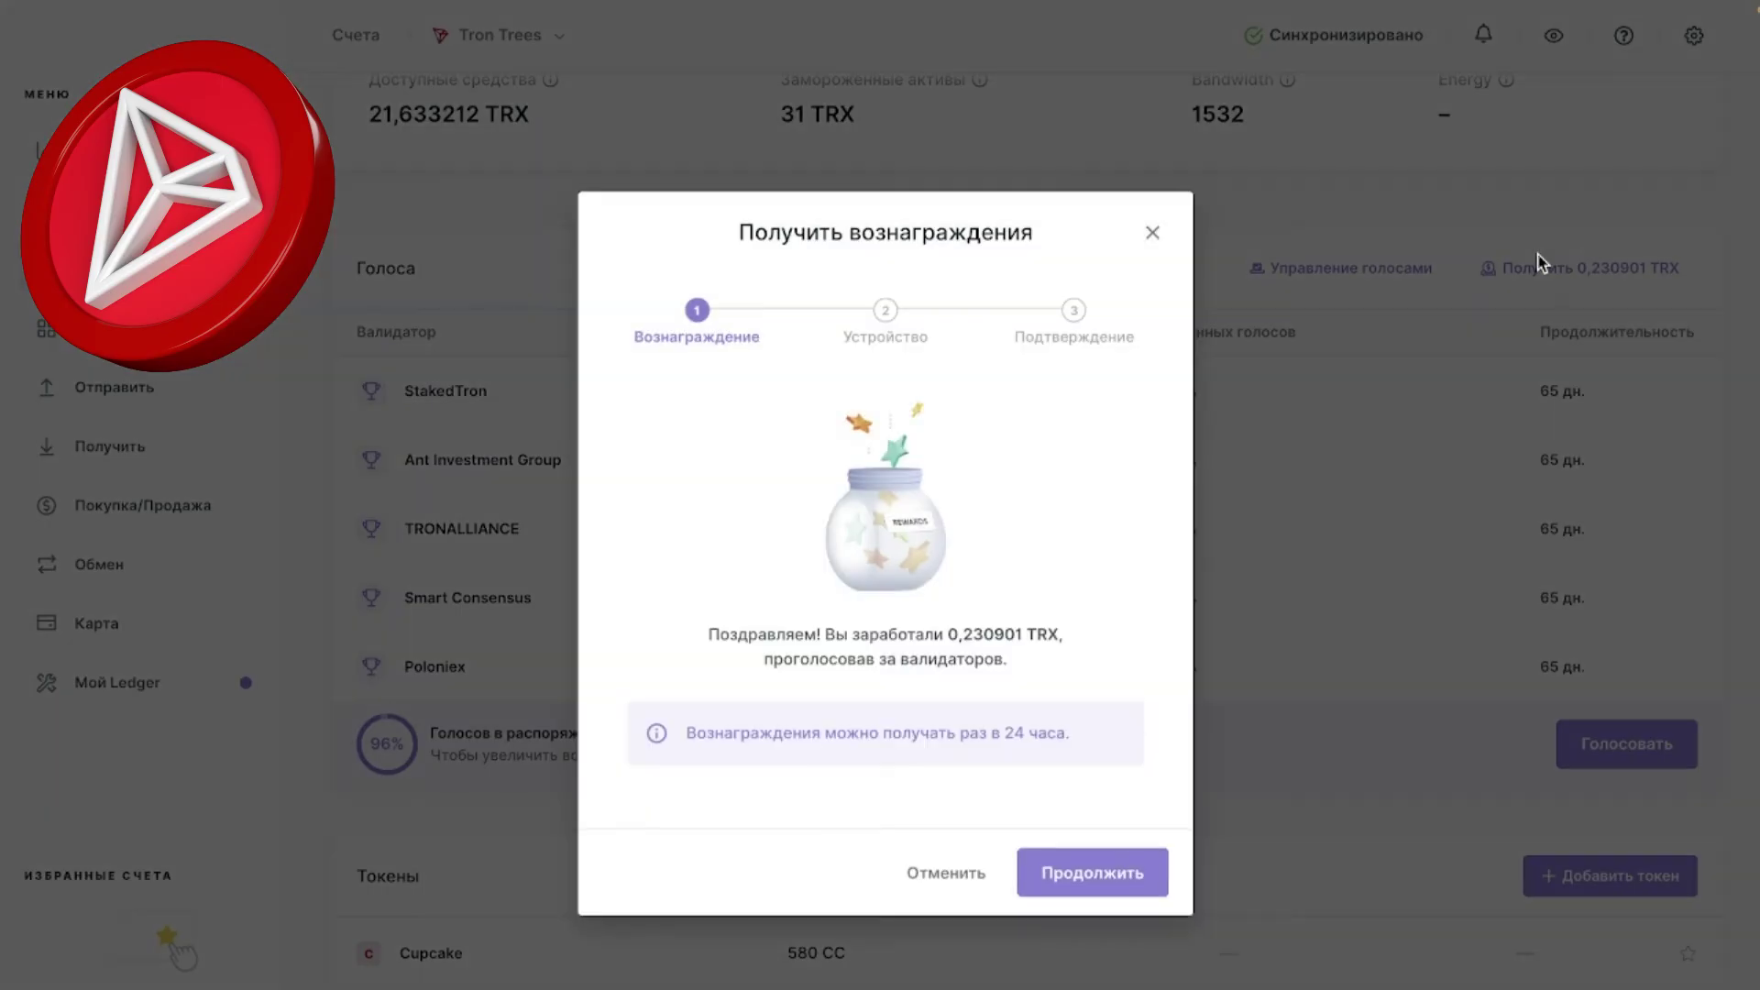
{"action": "left_click", "coordinate": [1048, 883]}
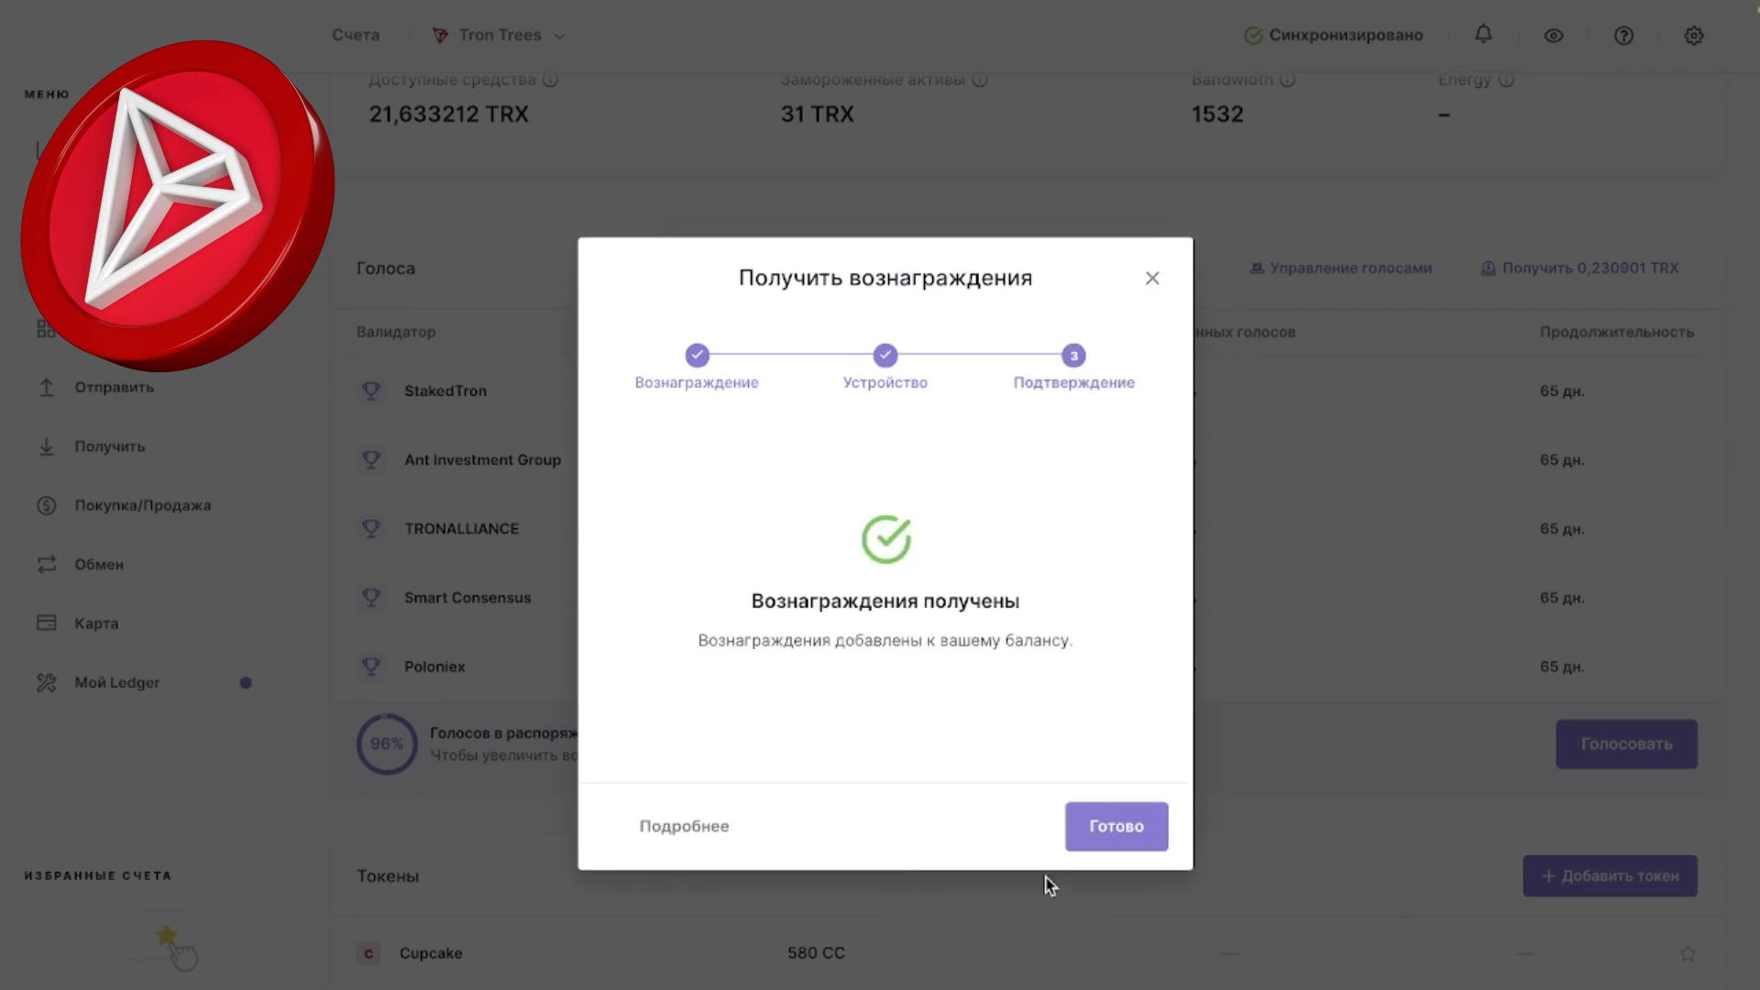
{"action": "left_click", "coordinate": [1114, 827]}
Review the Tron account's latest operations, votes and balance after the reward claim
{"action": "scroll", "coordinate": [1112, 844], "scroll_direction": "down", "scroll_amount": 4}
{"action": "scroll", "coordinate": [1114, 844], "scroll_direction": "up", "scroll_amount": 8}
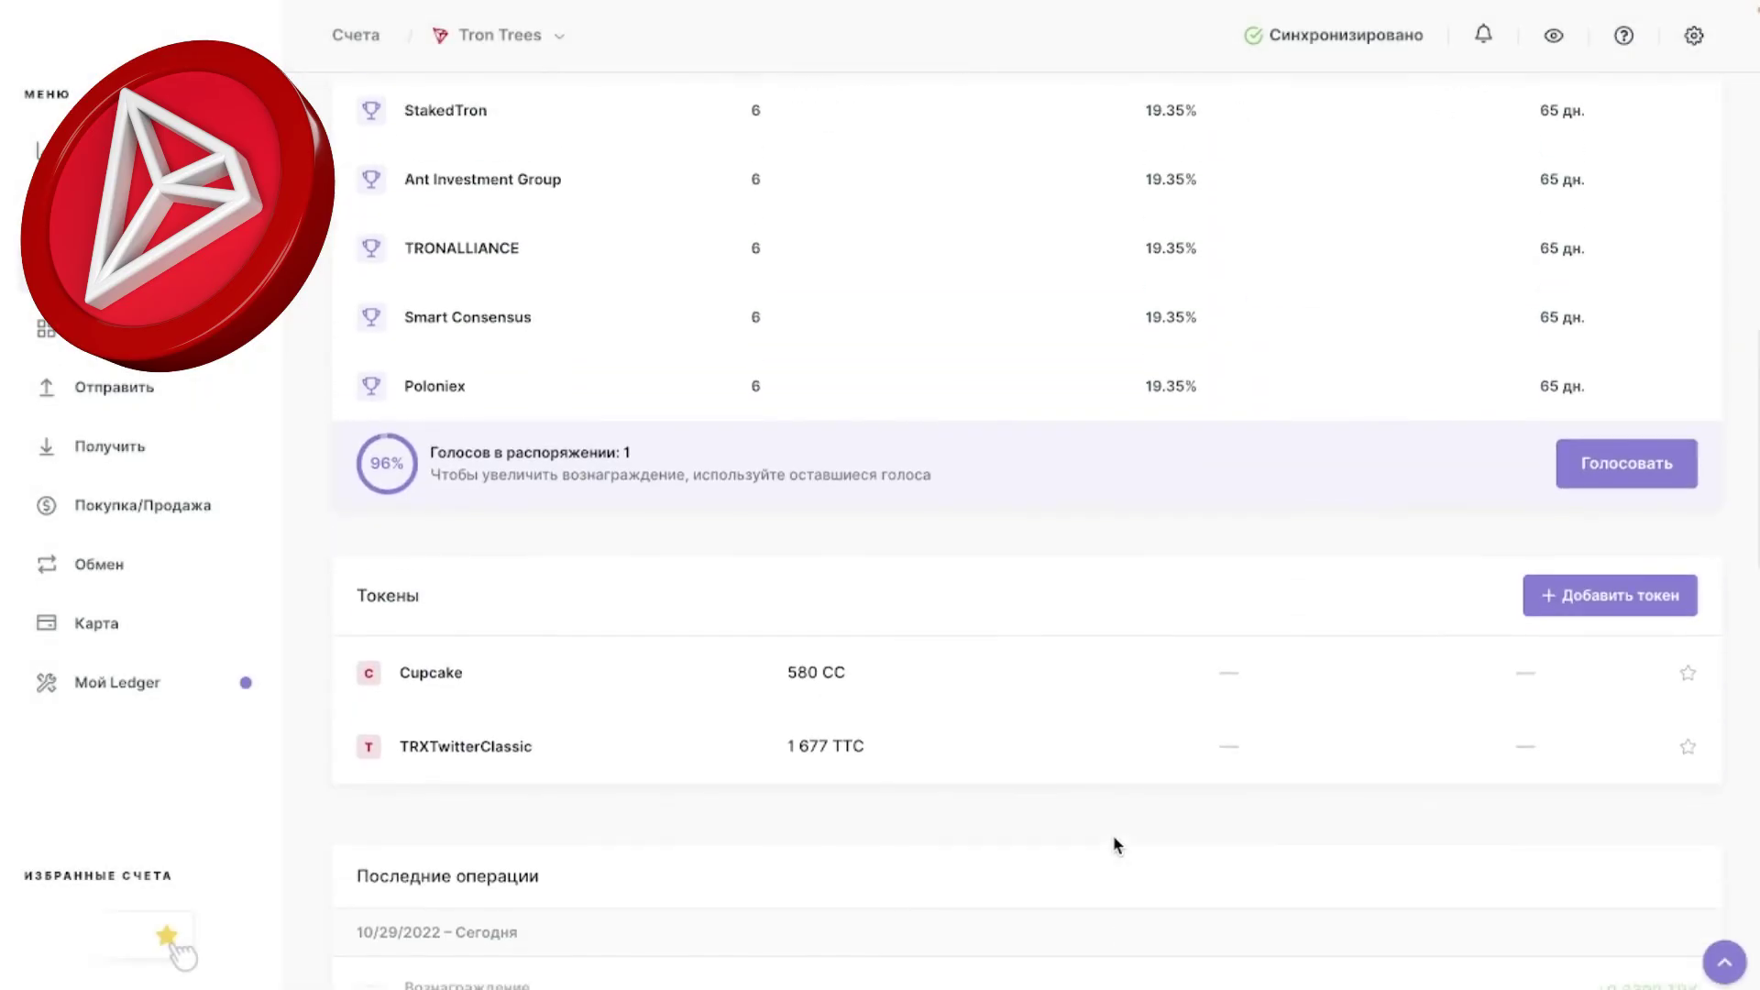
{"action": "scroll", "coordinate": [1218, 663], "scroll_direction": "down", "scroll_amount": 3}
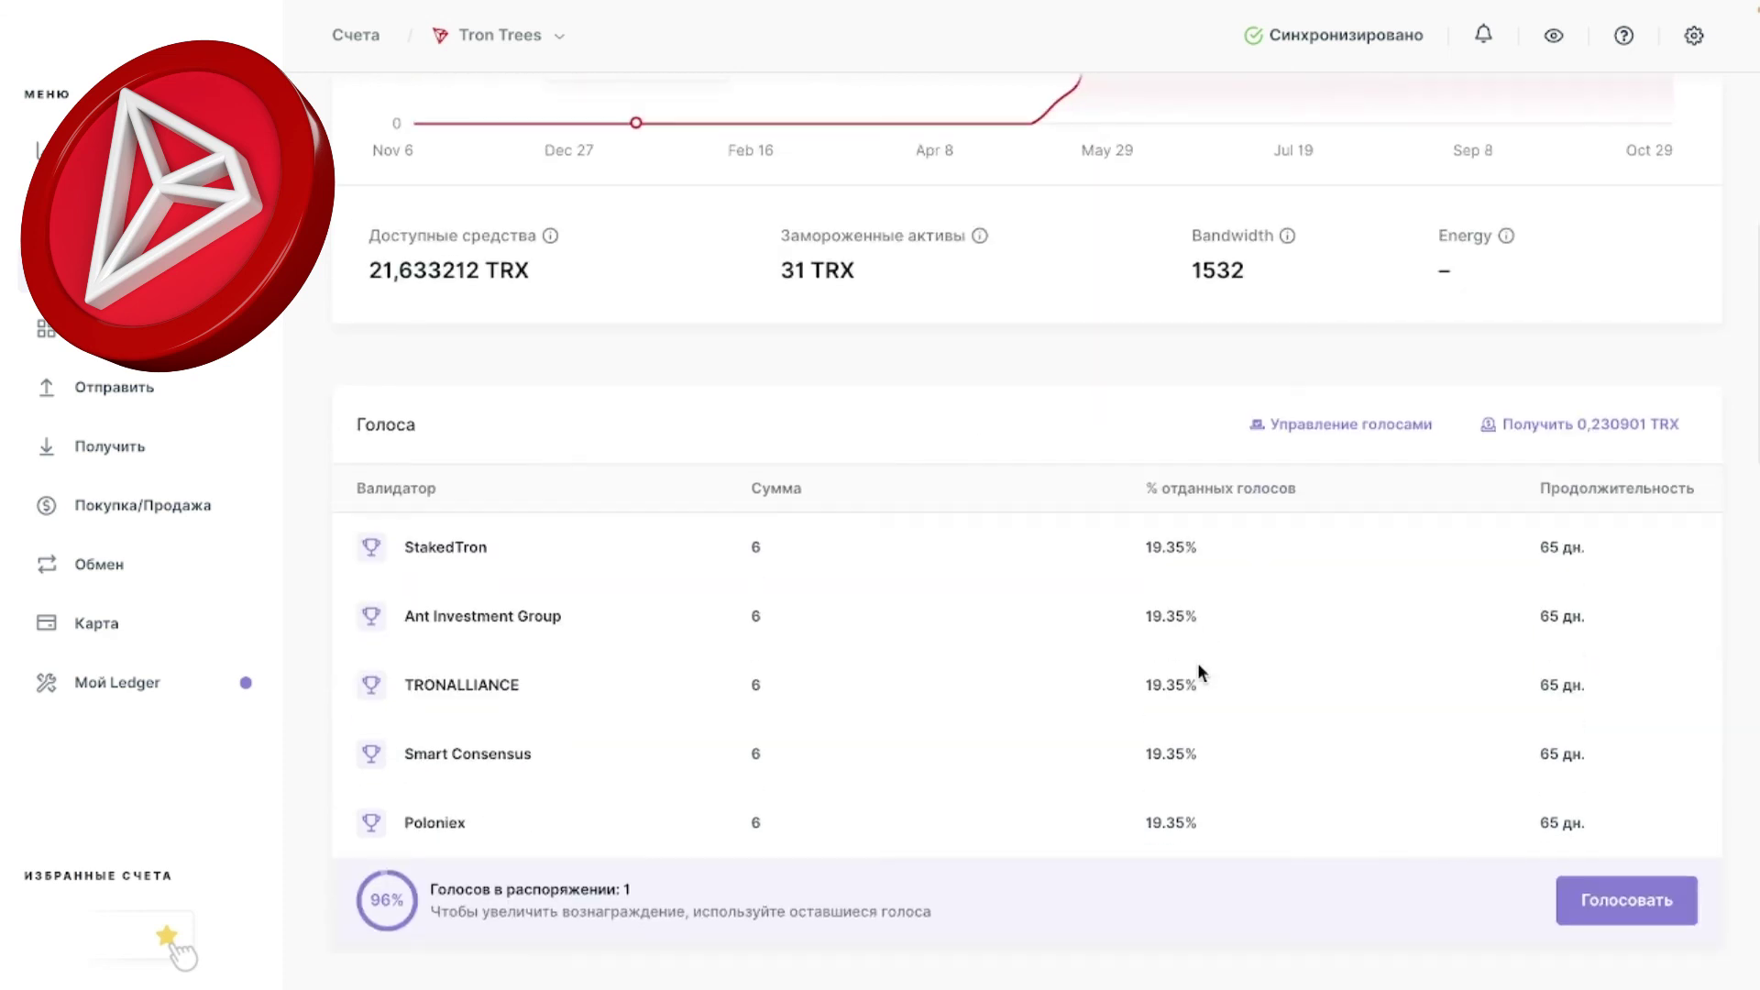
{"action": "scroll", "coordinate": [1539, 754], "scroll_direction": "up", "scroll_amount": 6}
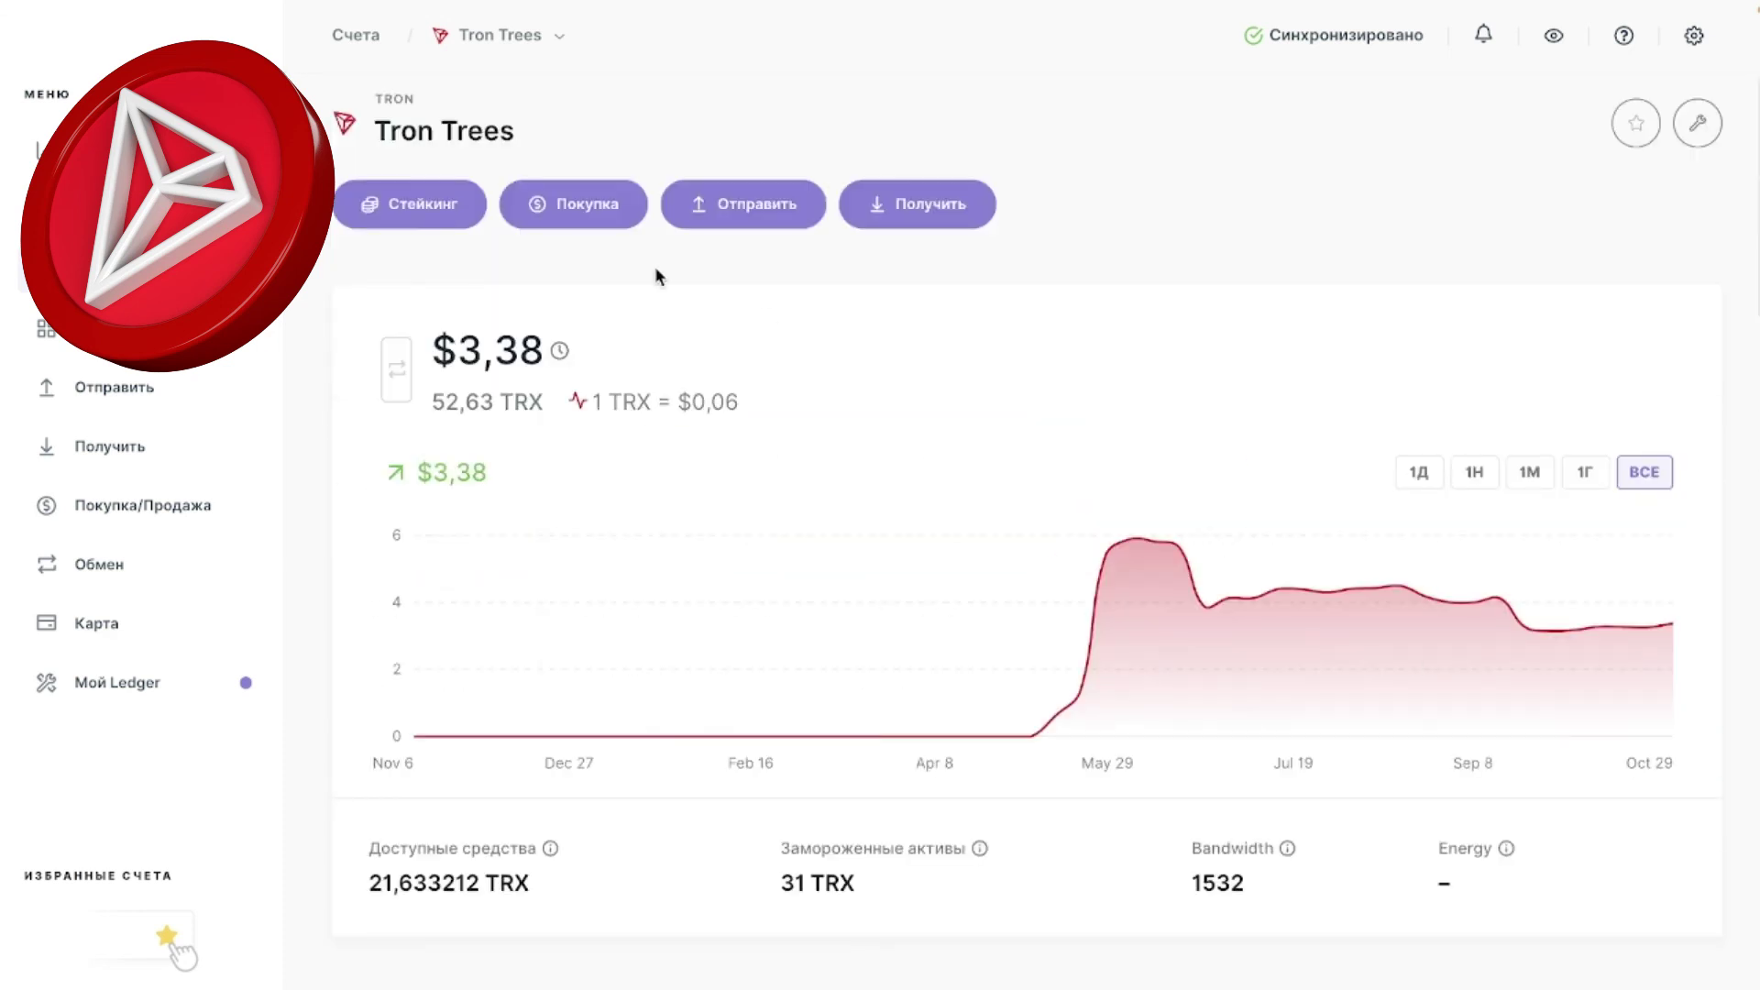
Unfreeze the 31 TRX frozen for Bandwidth in the Tron account and close the finished operation
{"action": "left_click", "coordinate": [428, 217]}
{"action": "left_click", "coordinate": [1151, 325]}
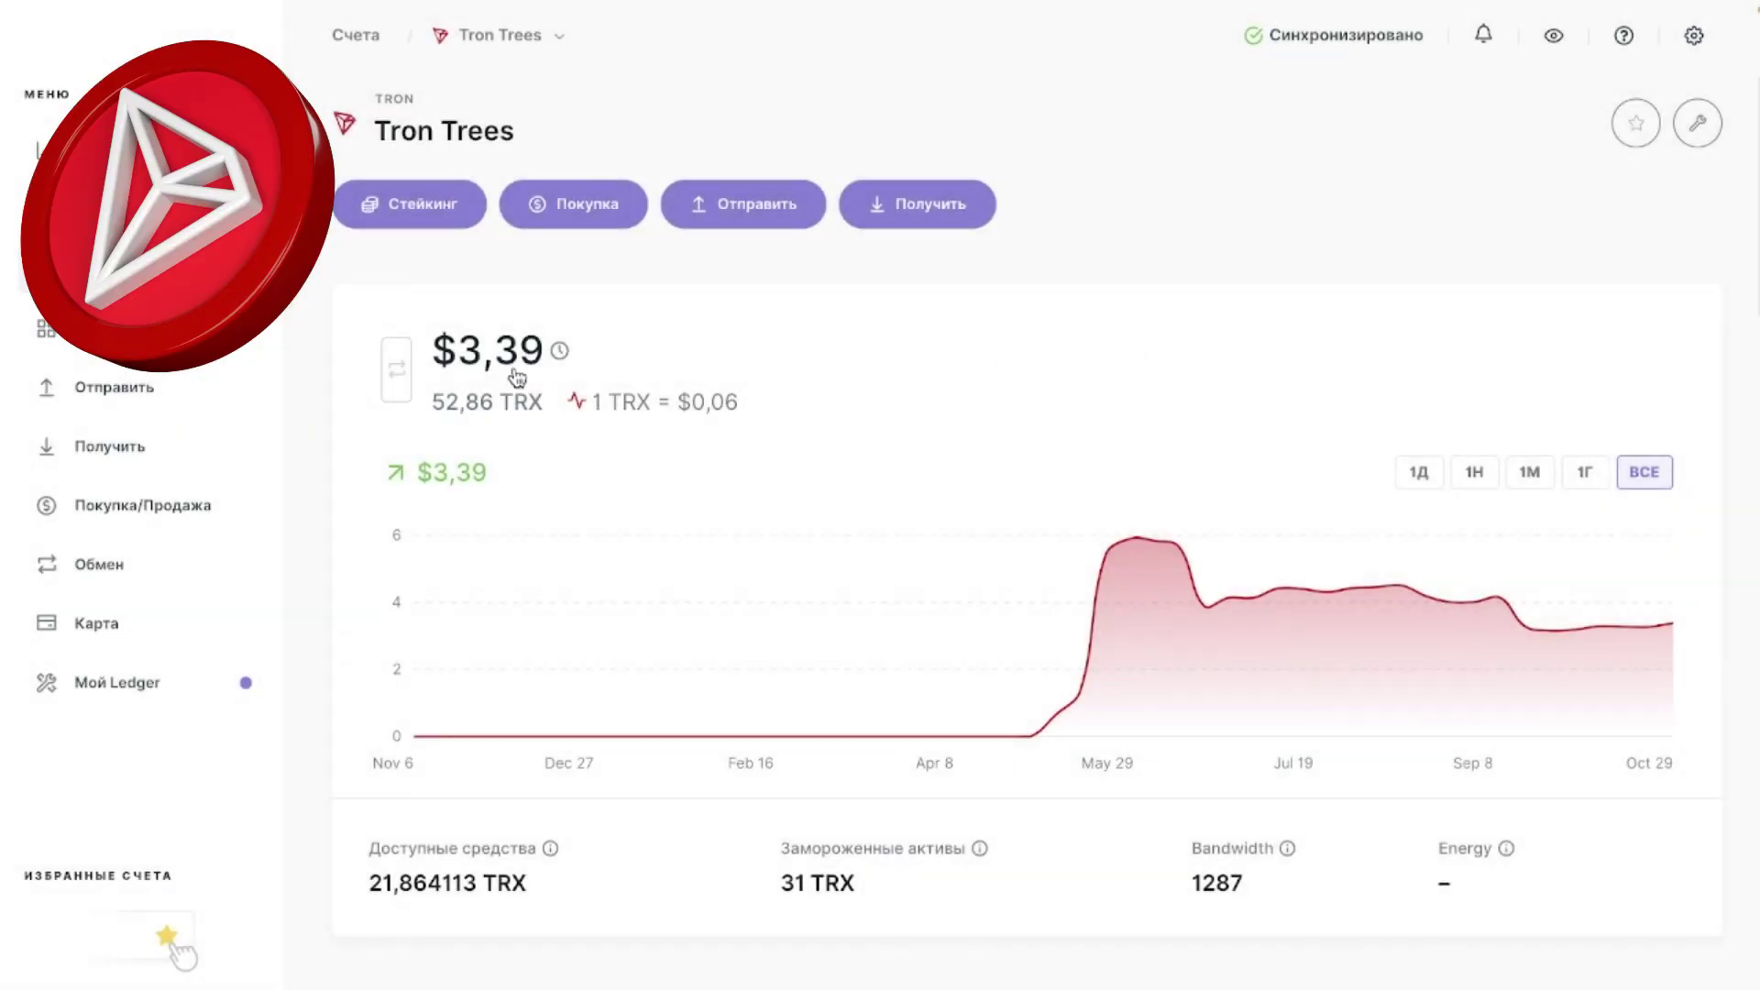
{"action": "left_click", "coordinate": [416, 222]}
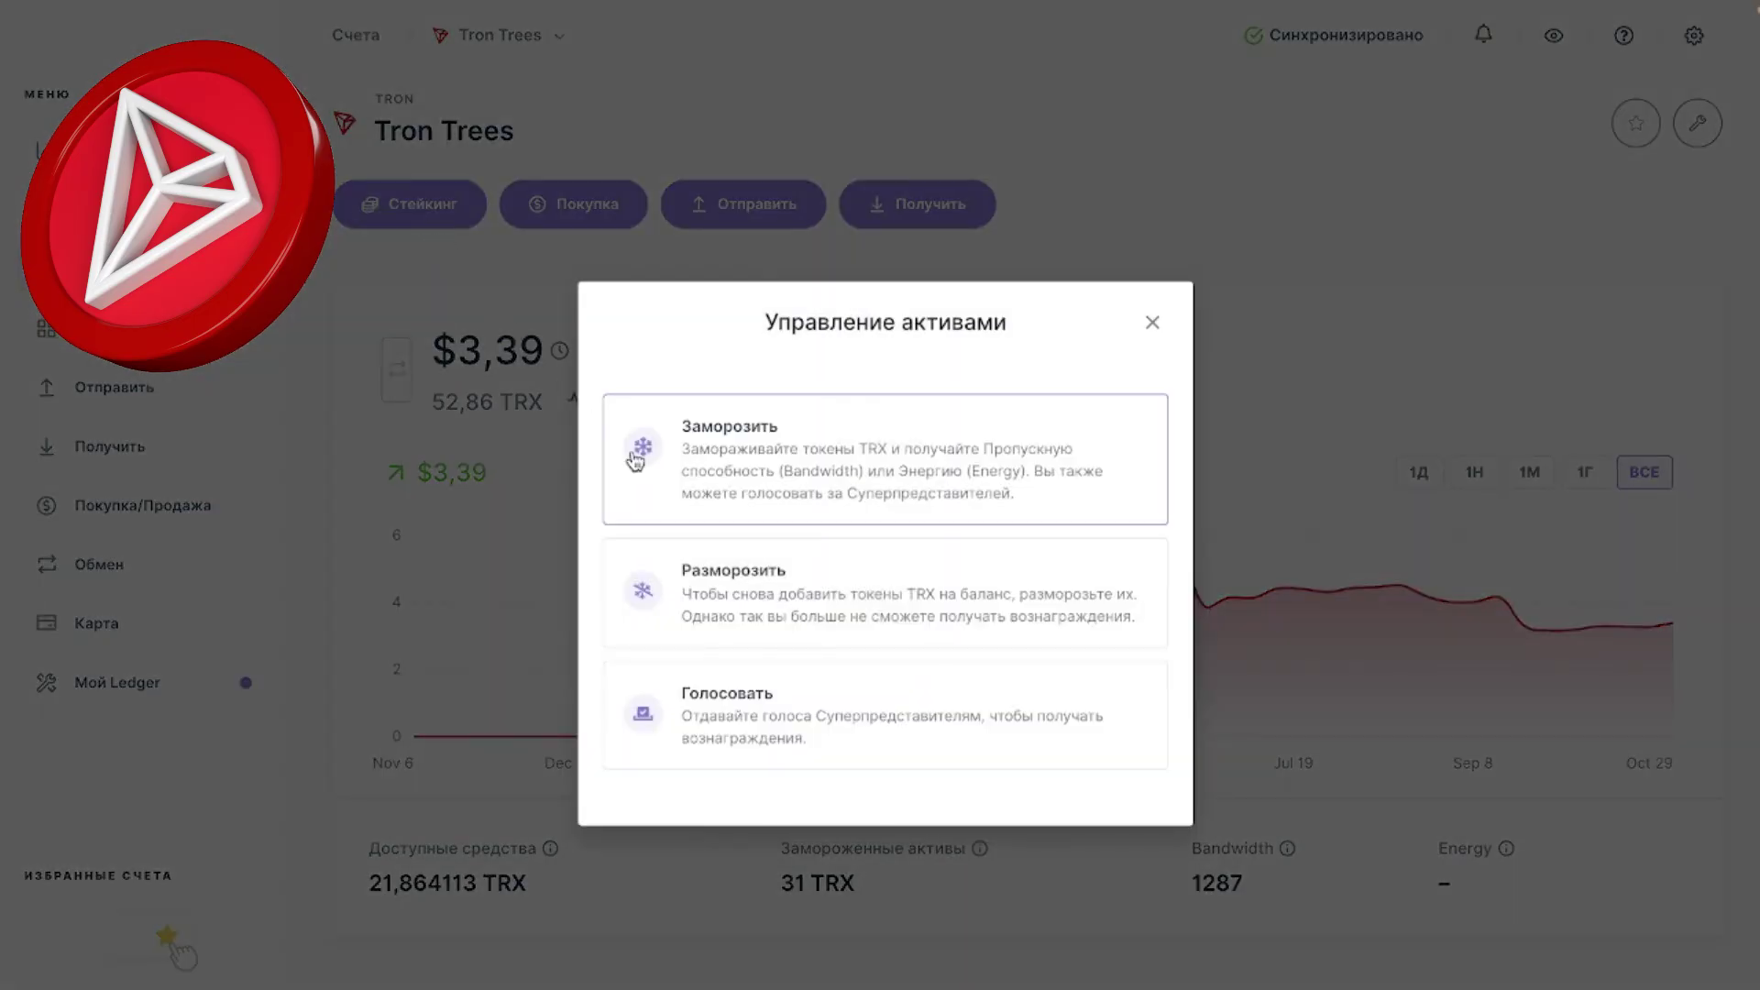
{"action": "left_click", "coordinate": [723, 621]}
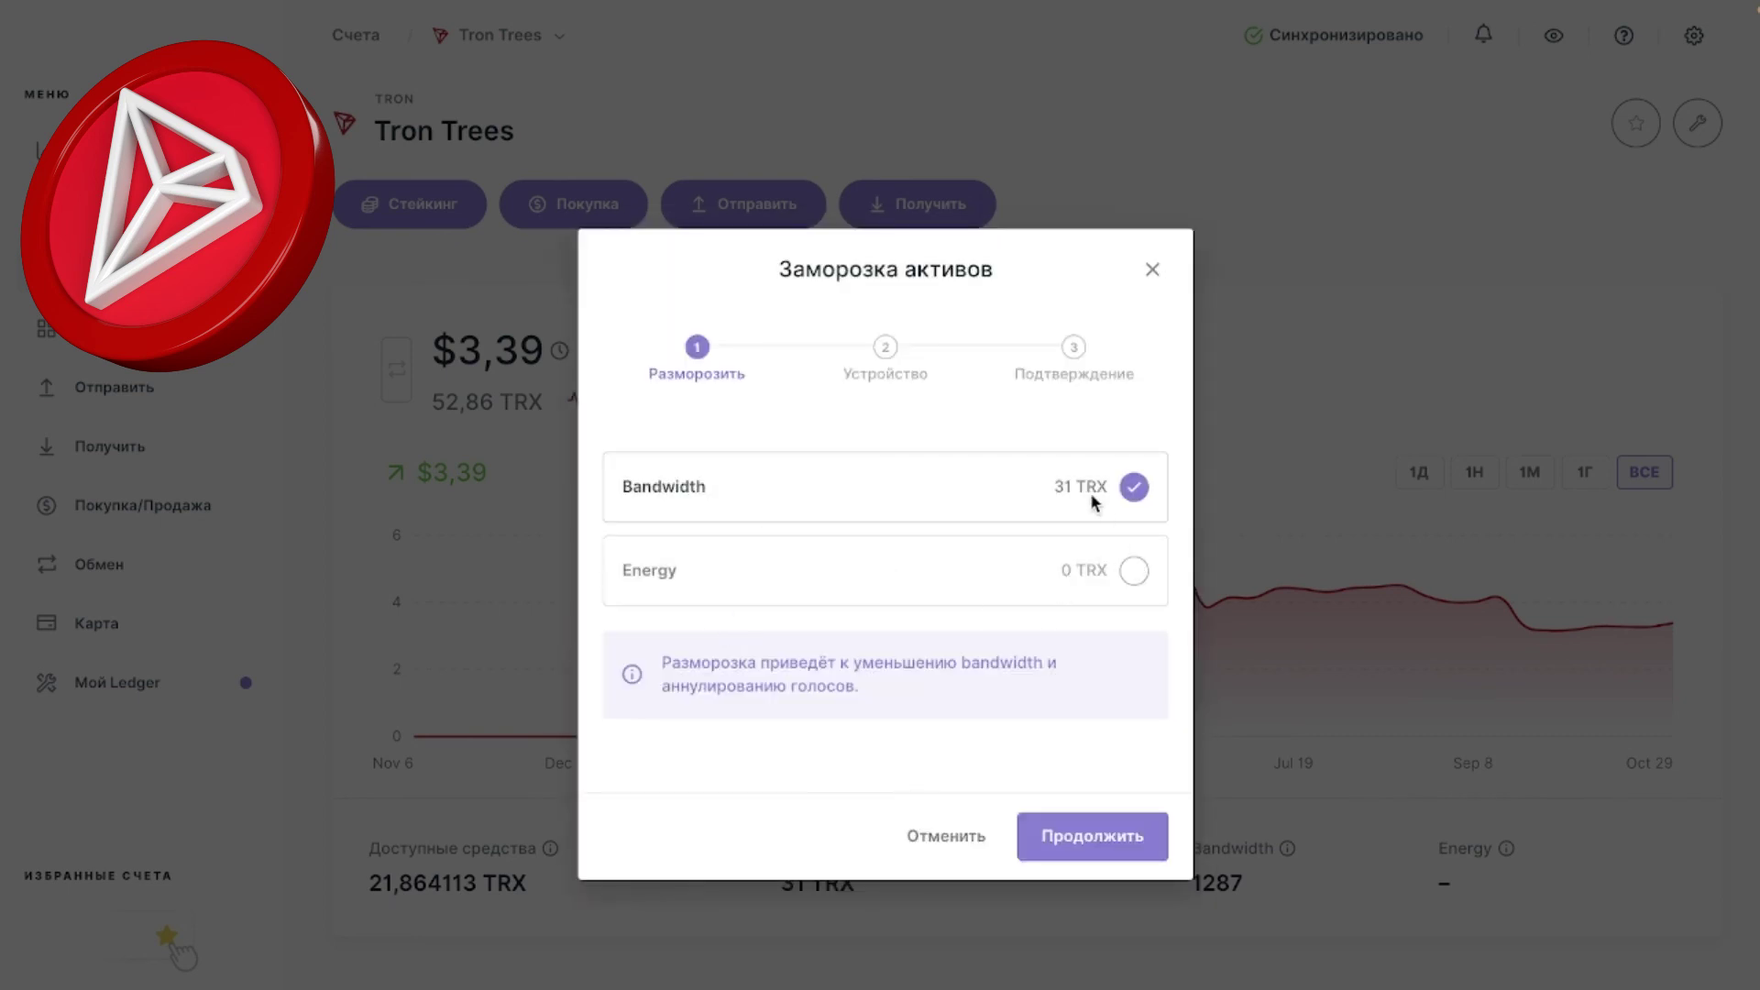
{"action": "left_click", "coordinate": [1092, 835]}
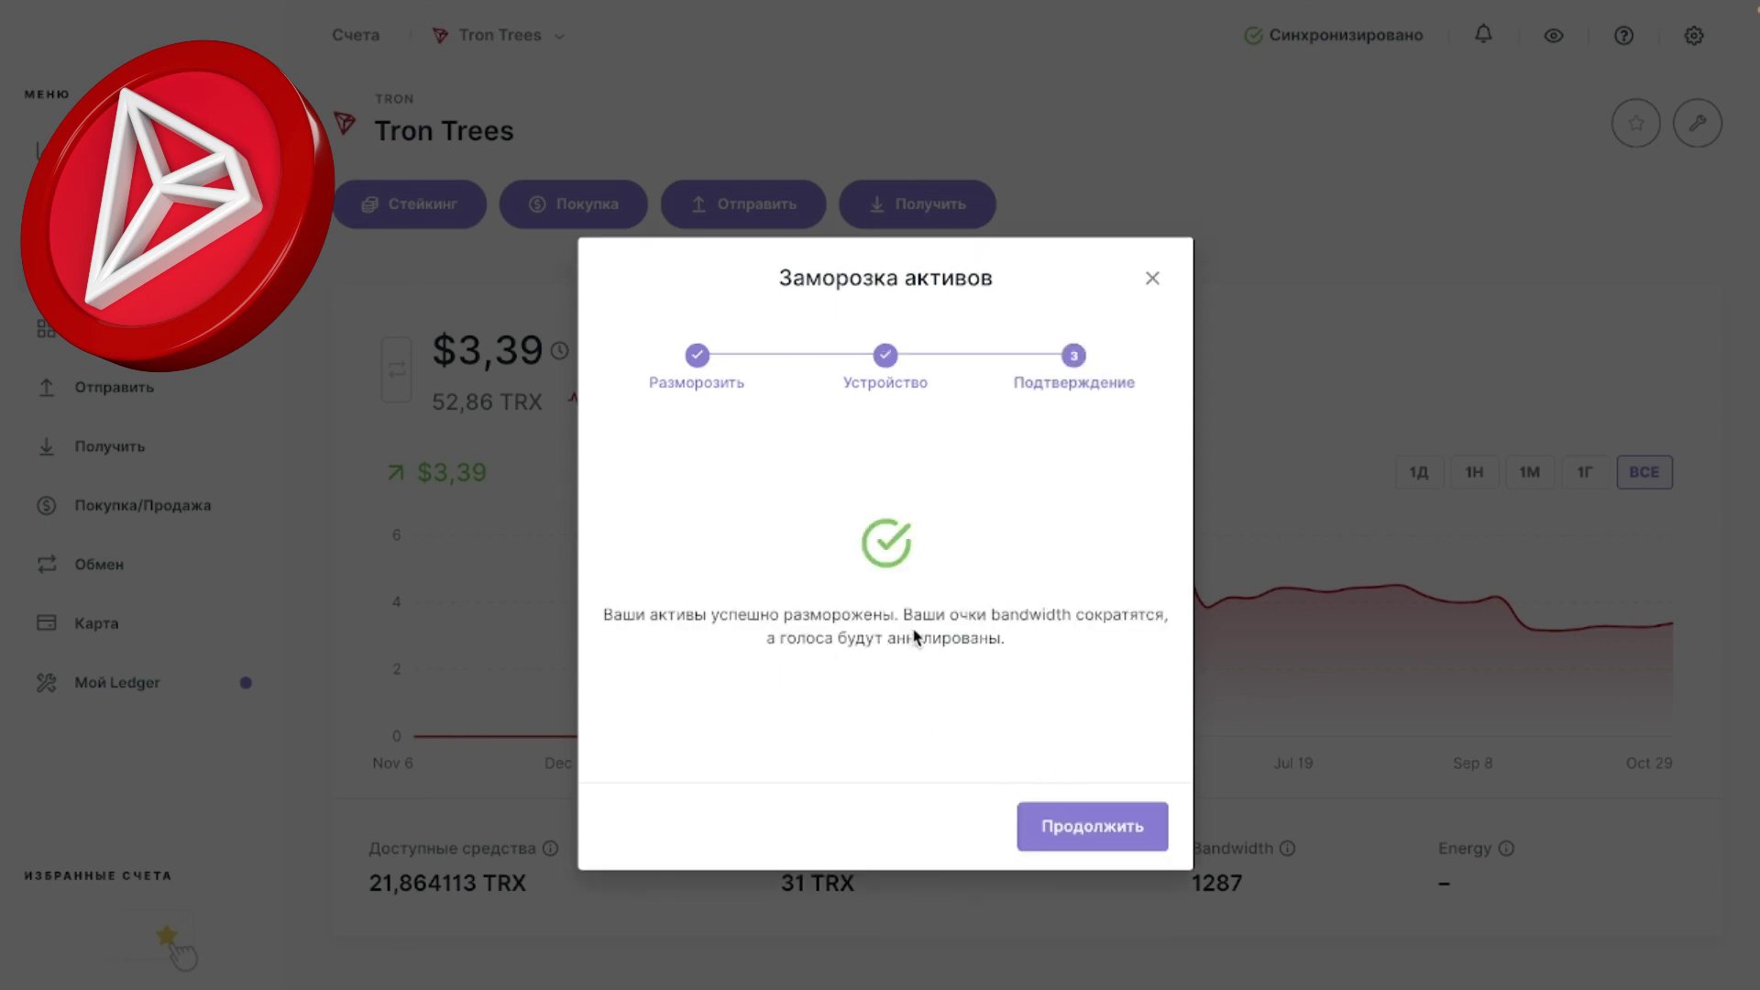
{"action": "left_click", "coordinate": [1086, 820]}
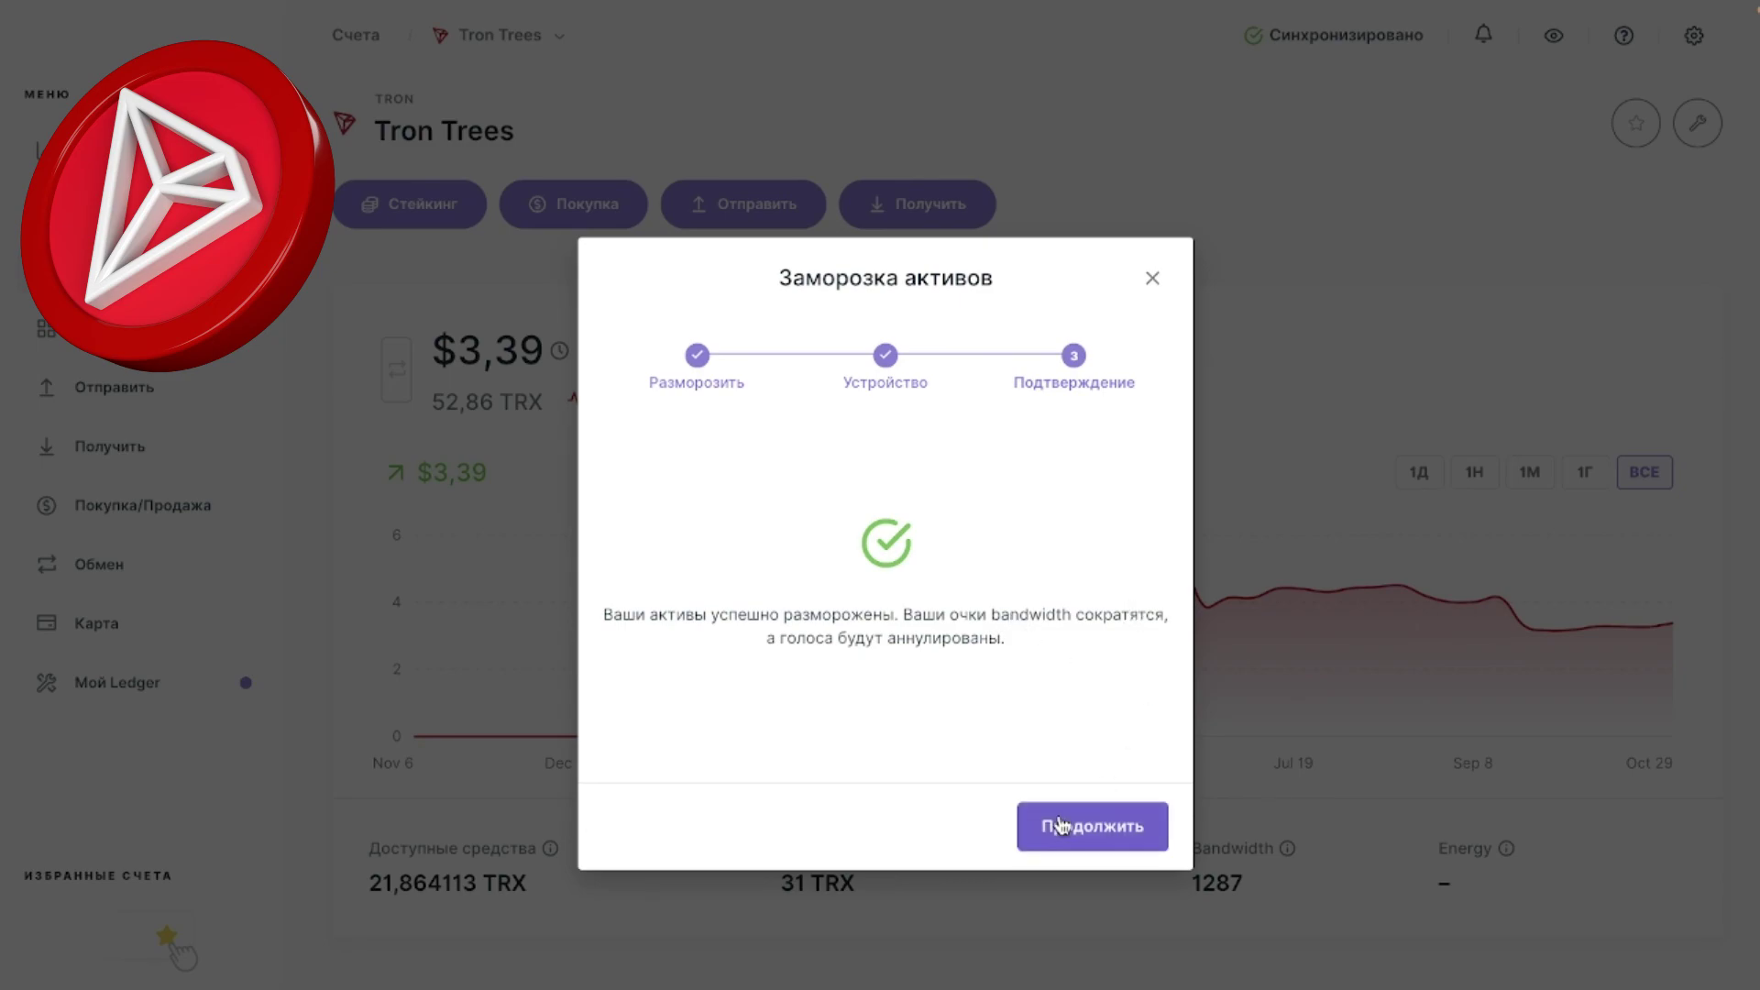
Check the Tron account's unfreeze operation, votes and available balance, and return to the accounts list
{"action": "scroll", "coordinate": [1060, 814], "scroll_direction": "down", "scroll_amount": 12}
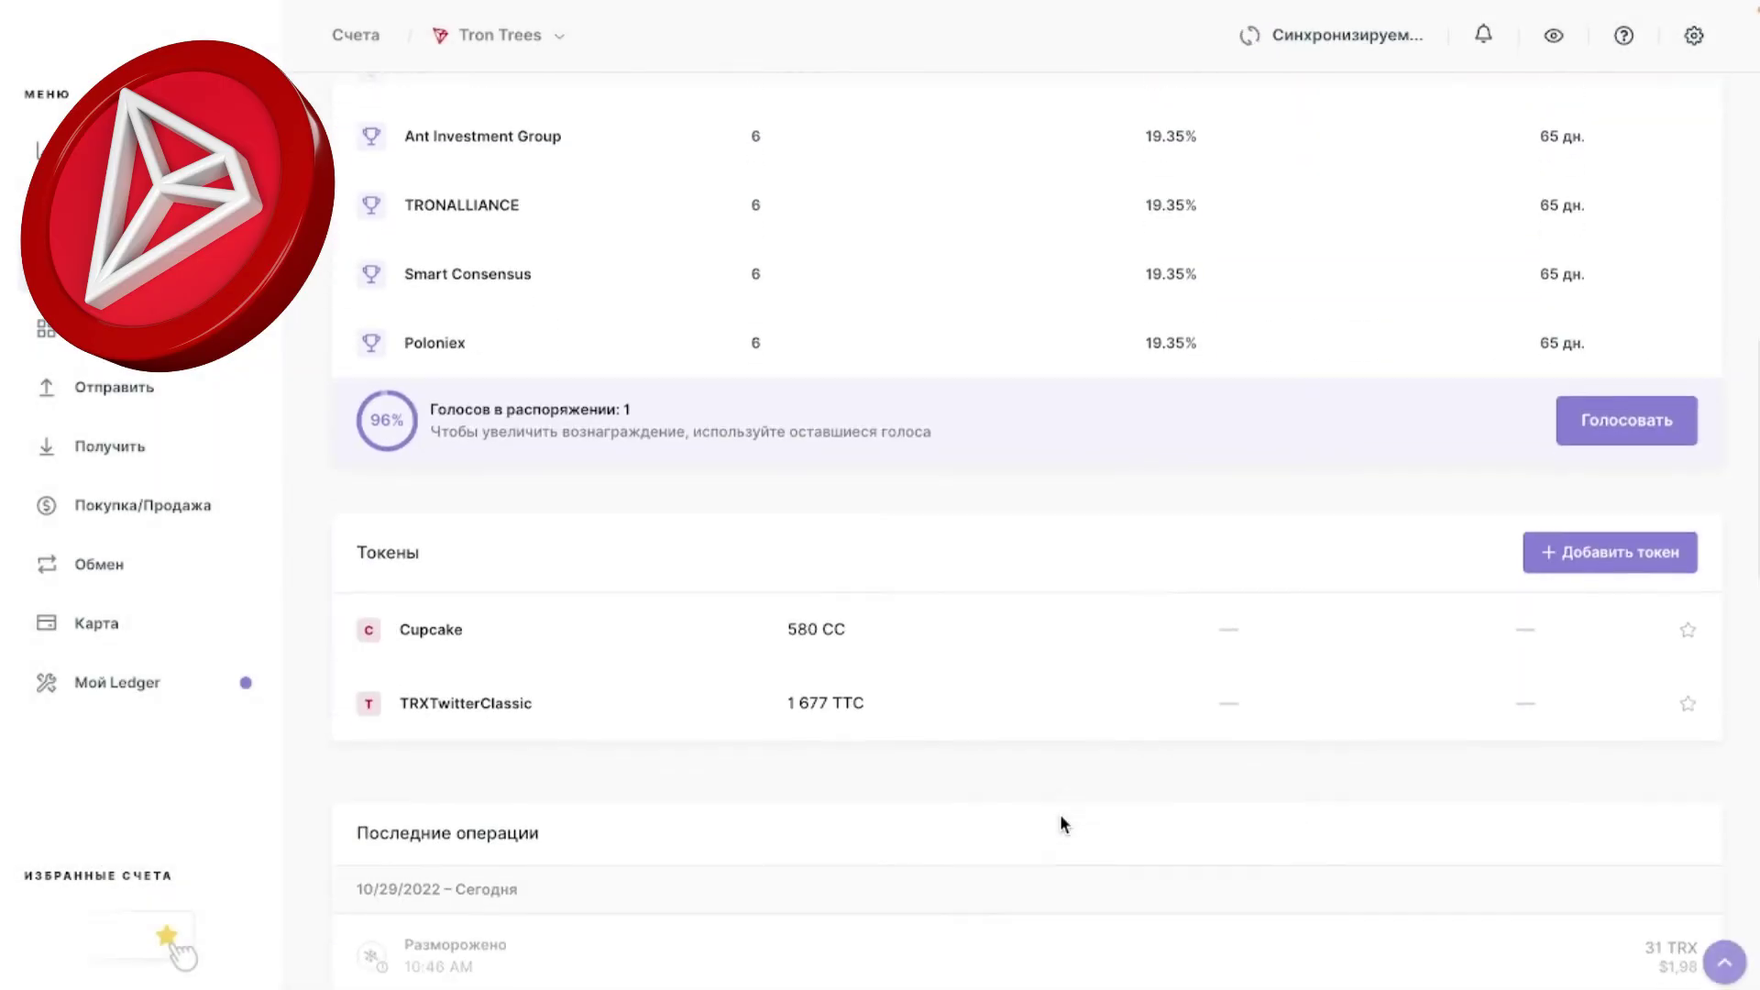
{"action": "mouse_move", "coordinate": [381, 860]}
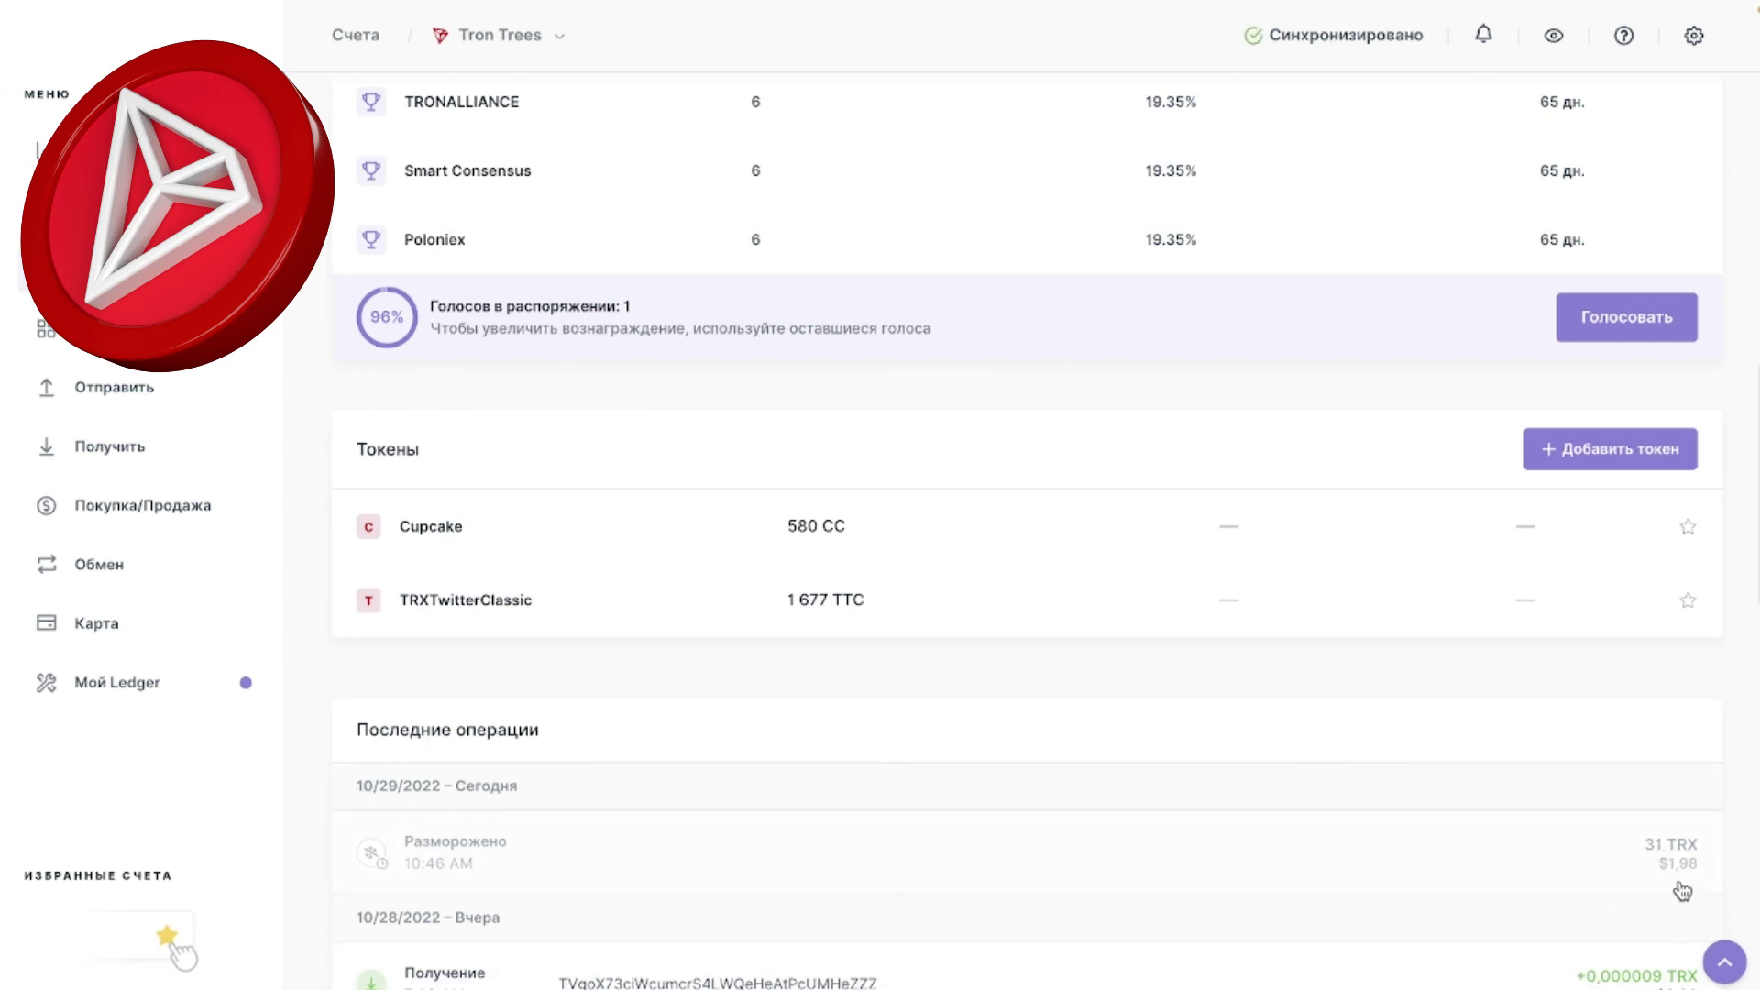
{"action": "scroll", "coordinate": [546, 902], "scroll_direction": "up", "scroll_amount": 10}
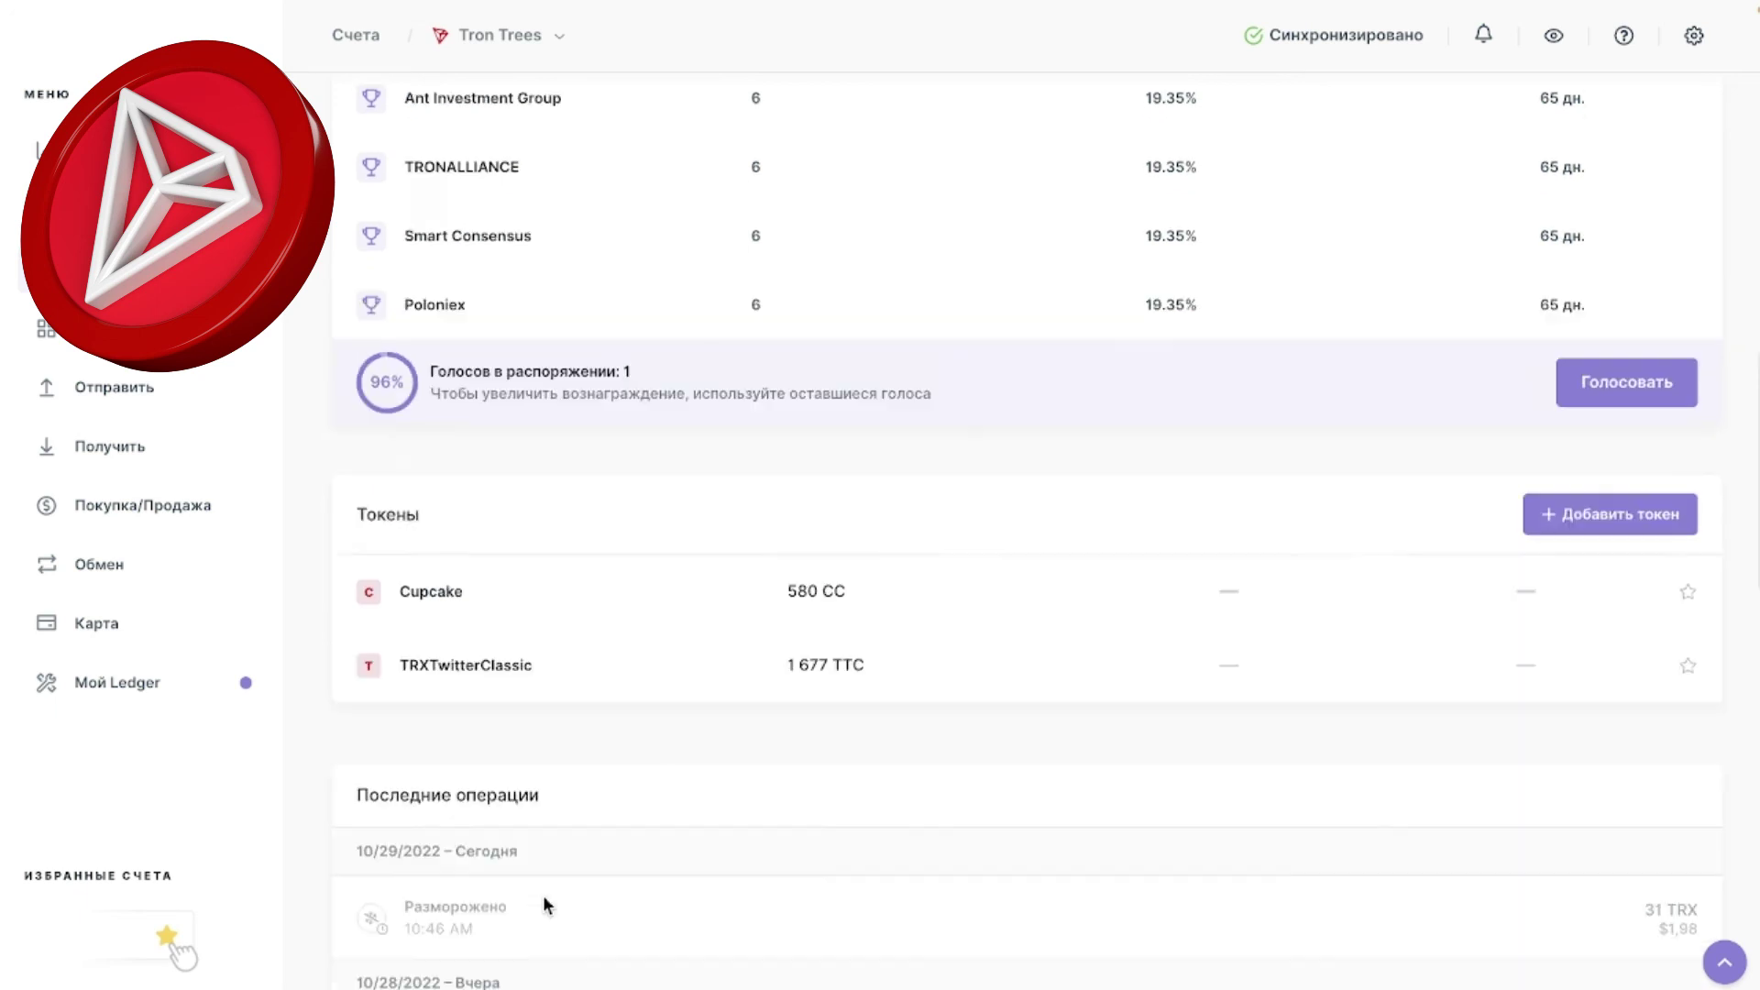
{"action": "scroll", "coordinate": [542, 896], "scroll_direction": "down", "scroll_amount": 5}
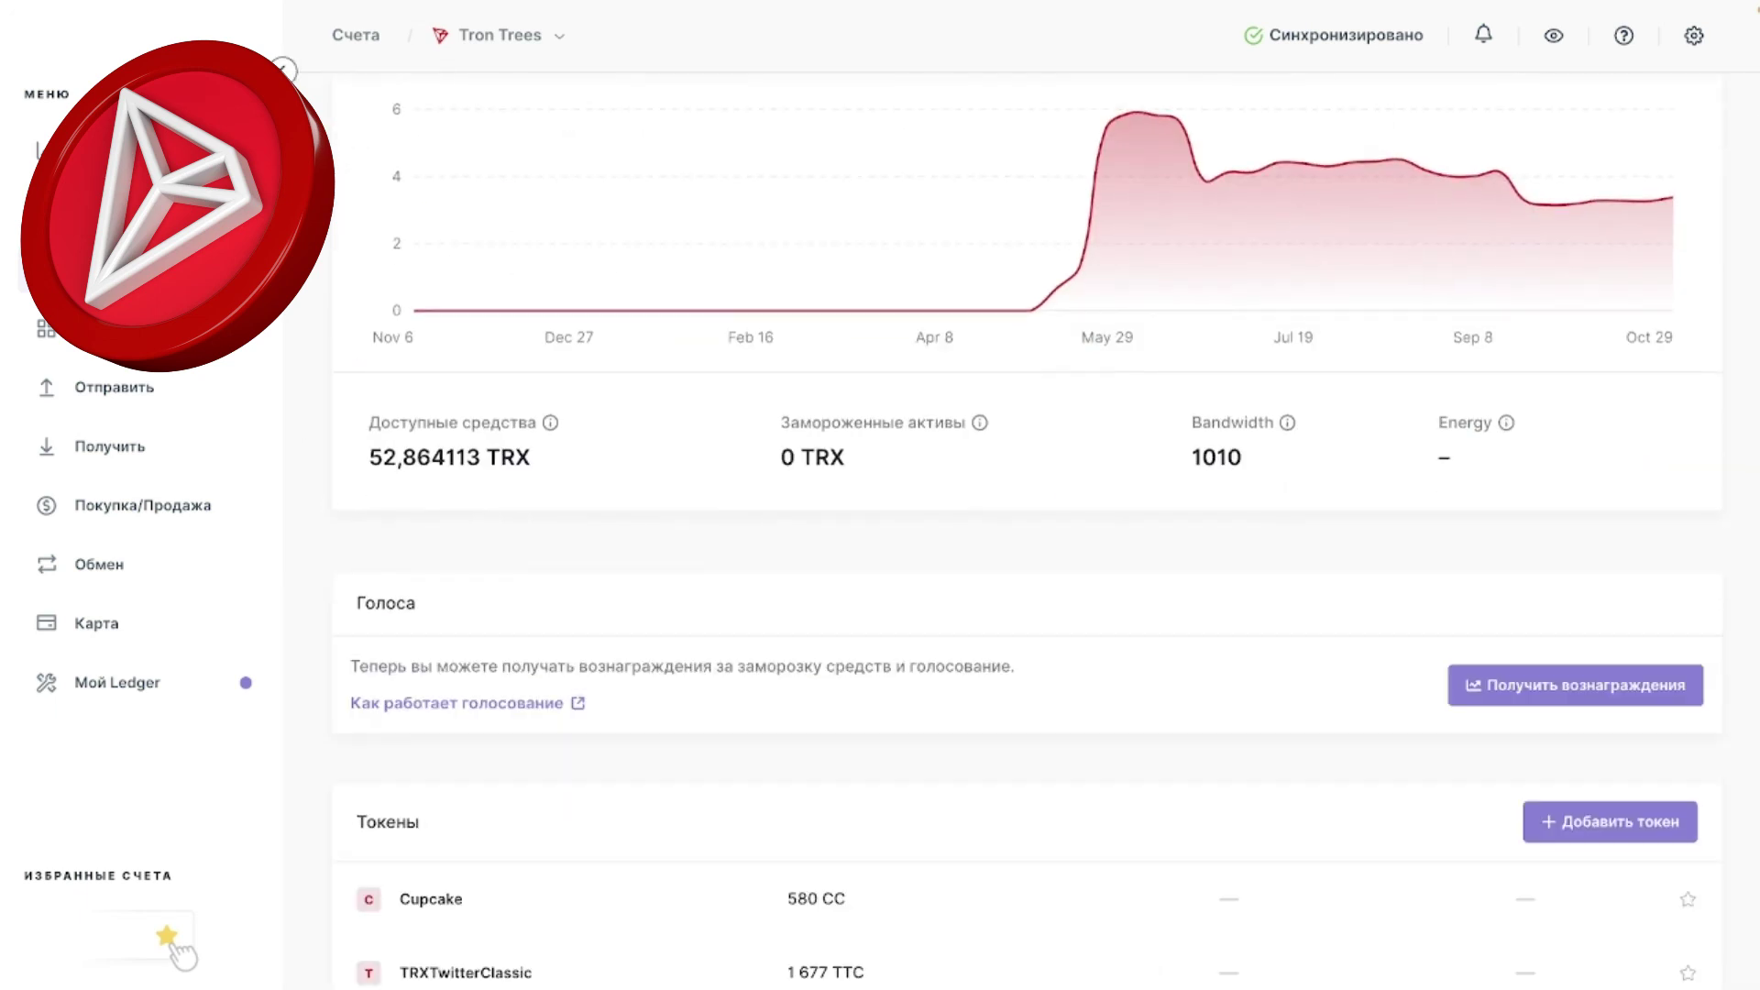
{"action": "left_click", "coordinate": [55, 269]}
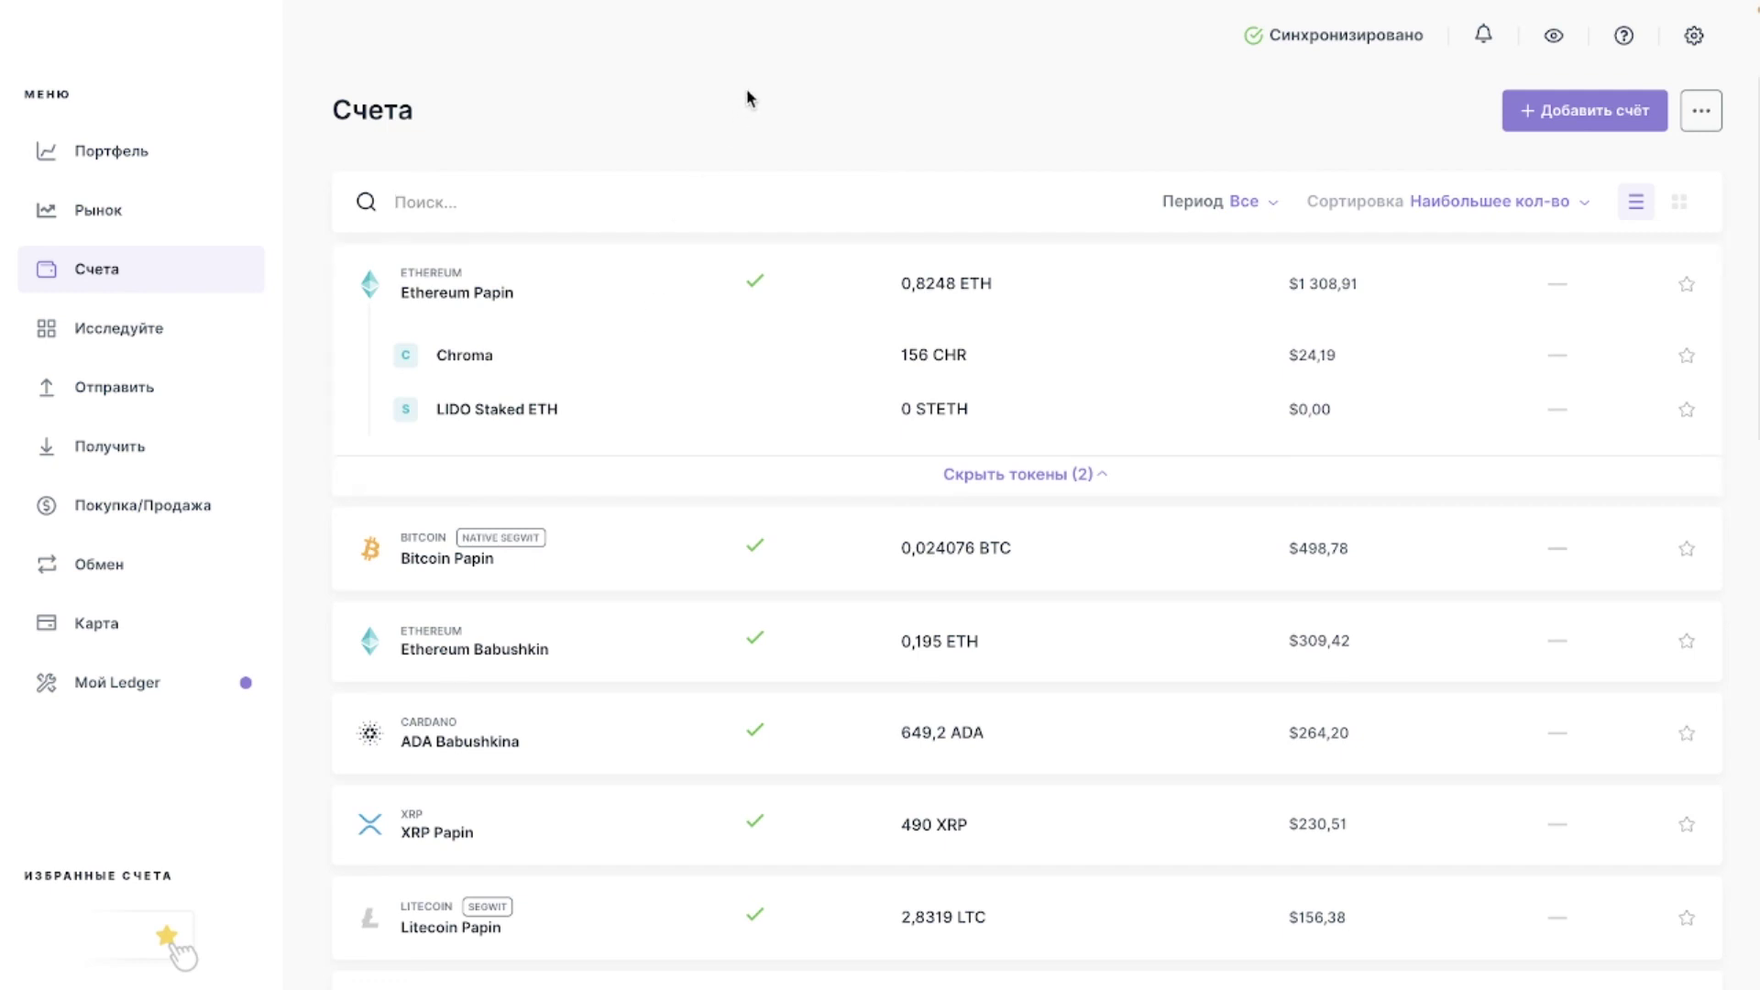
{"action": "mouse_move", "coordinate": [750, 10]}
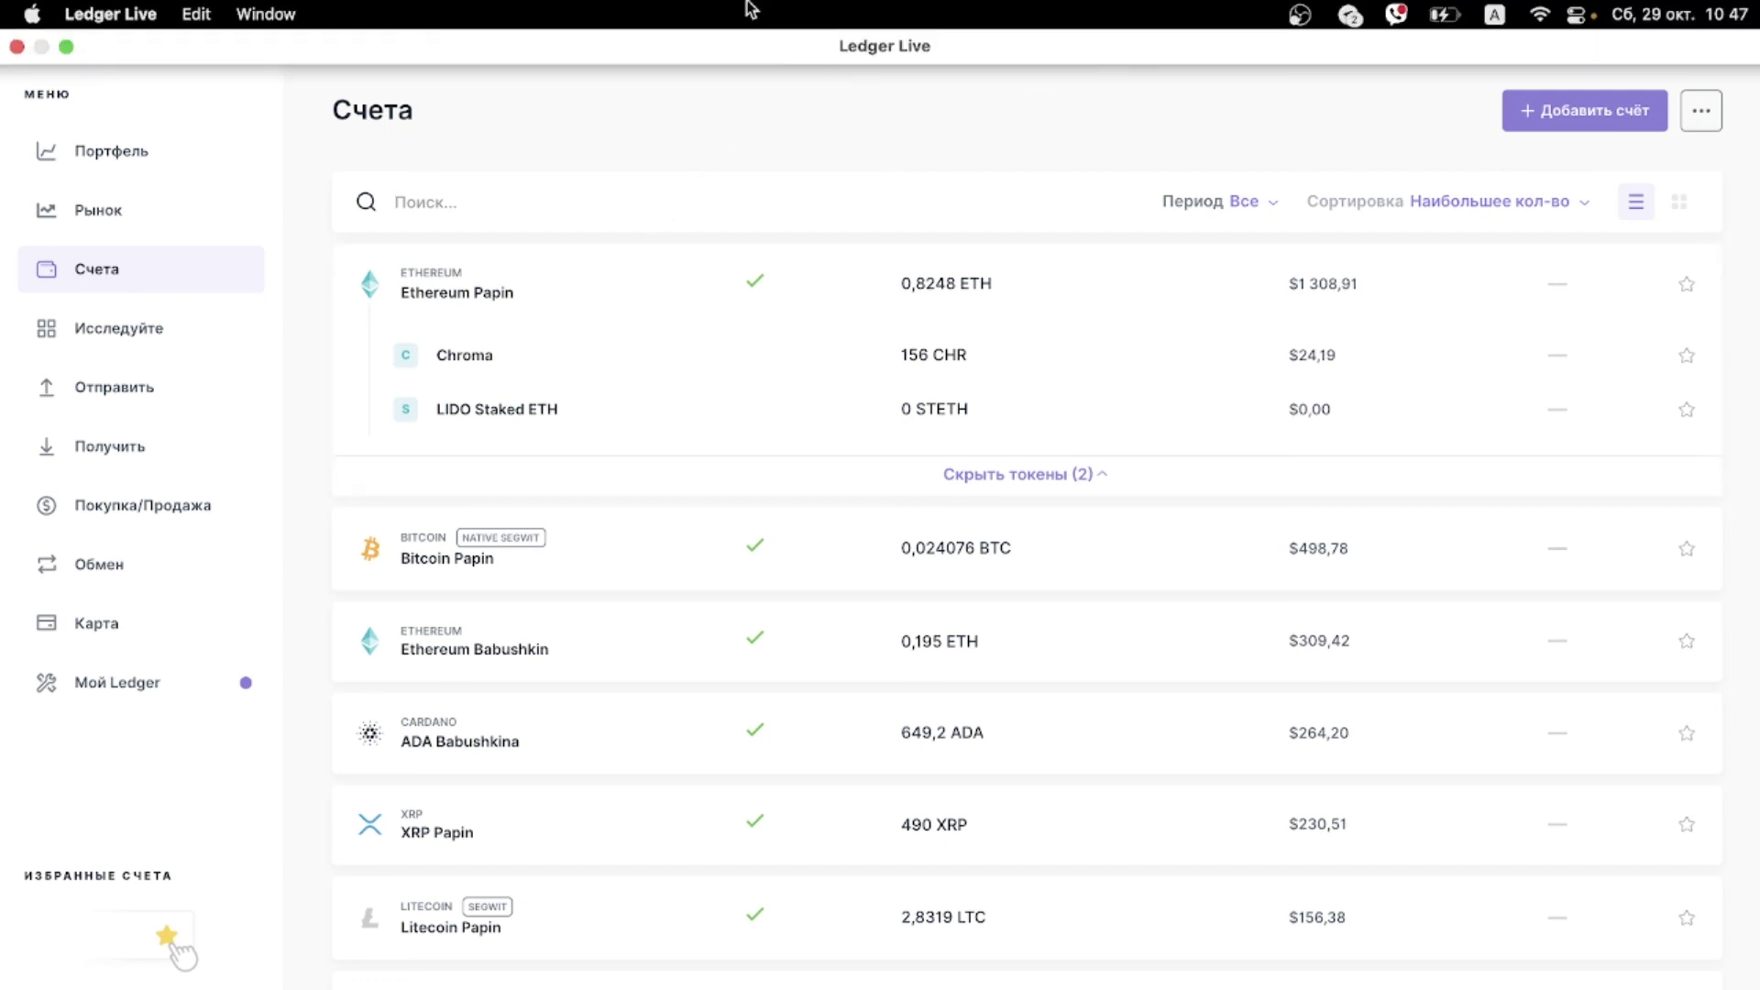